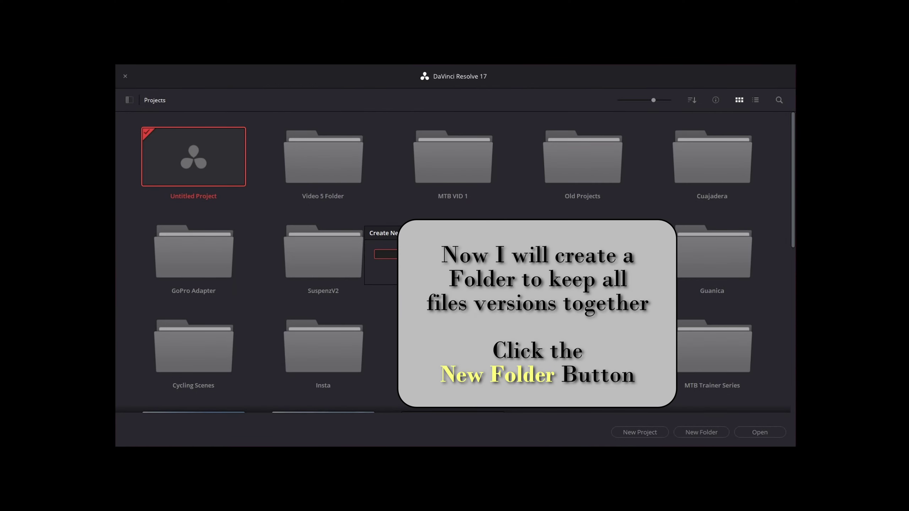
Step: Create a project folder named MtbTutorial and open it
type("MtbTutor")
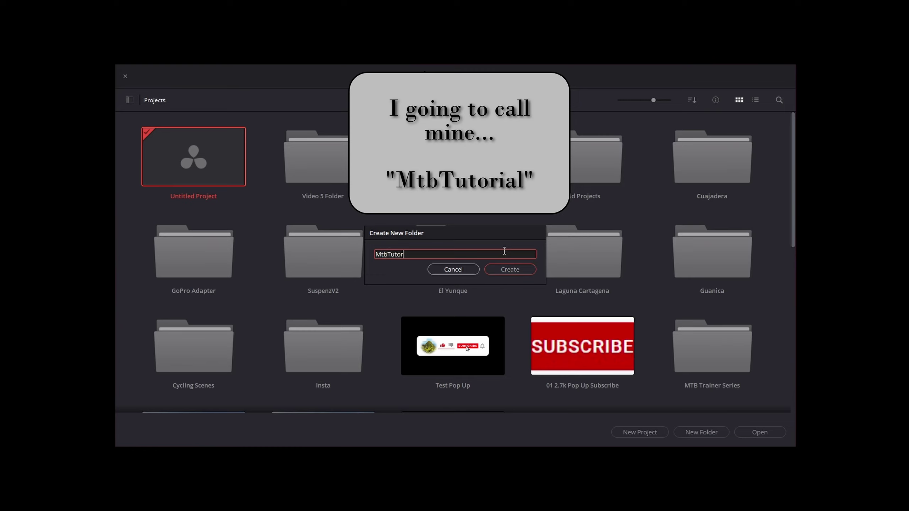
type("ial")
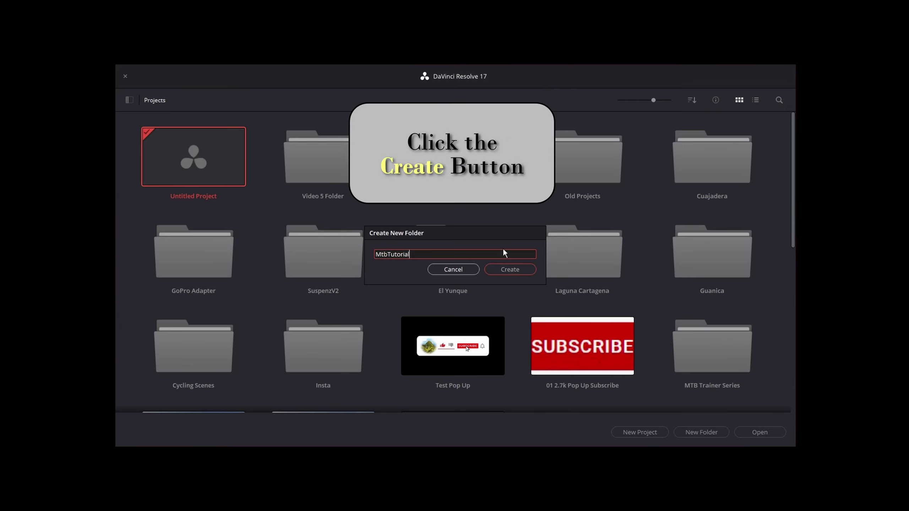
left_click(515, 270)
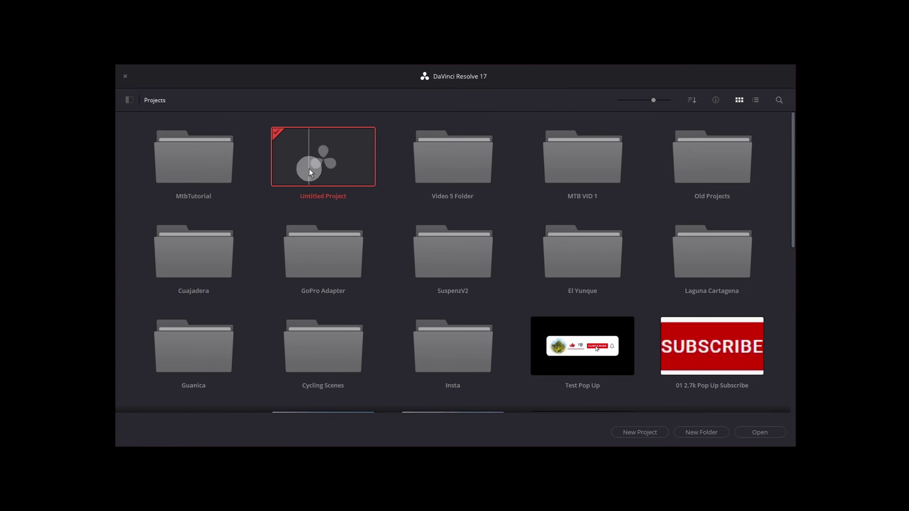
double_click(201, 168)
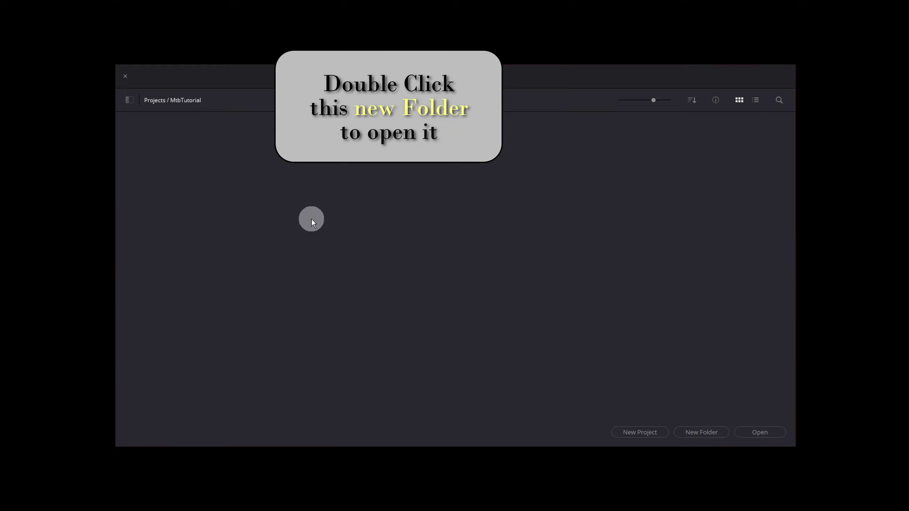
Step: Create a new project named OneMinMTB inside the MtbTutorial folder
left_click(639, 432)
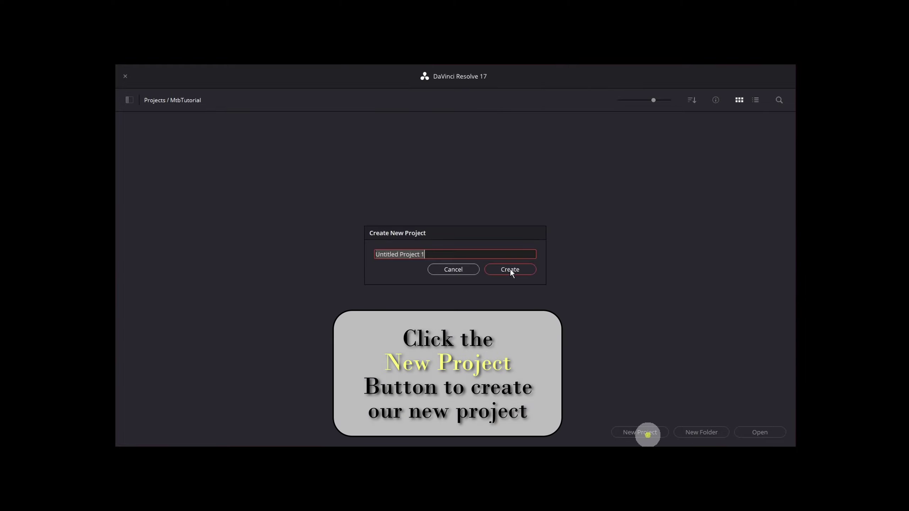
type("OneMi")
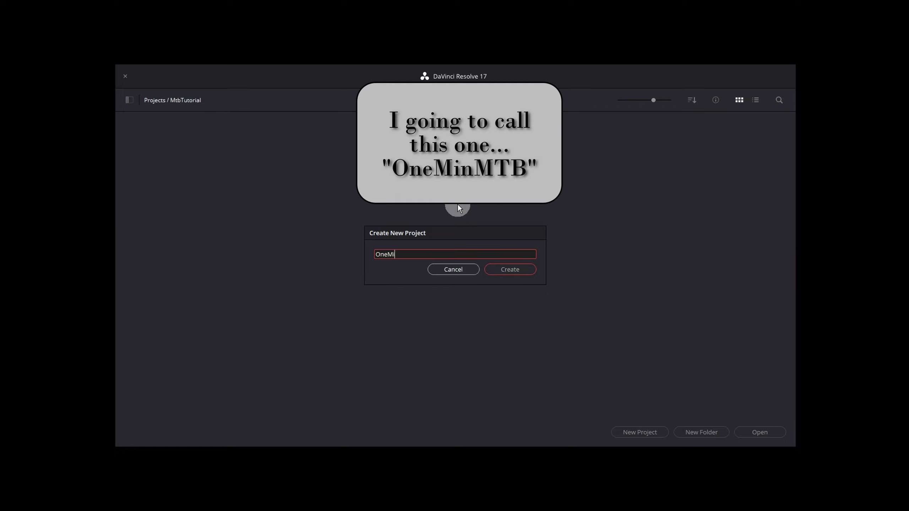
type("n")
type("MTB")
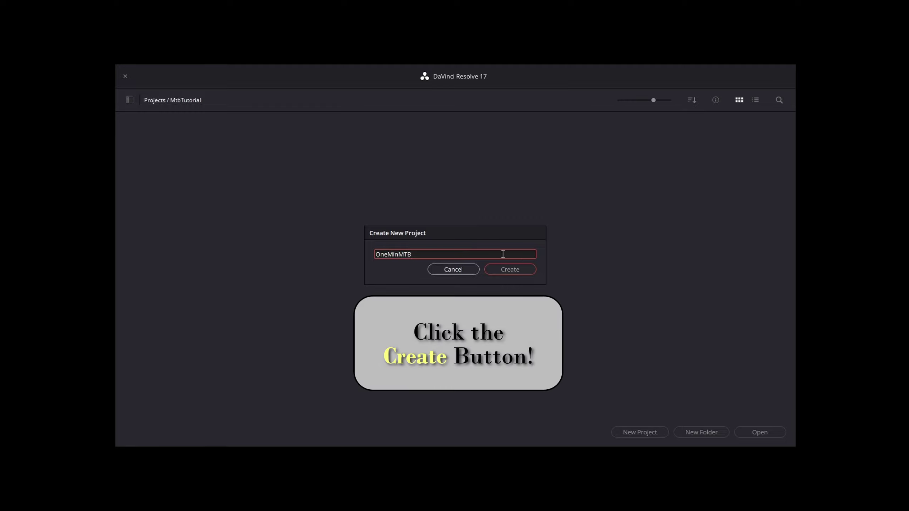
left_click(518, 270)
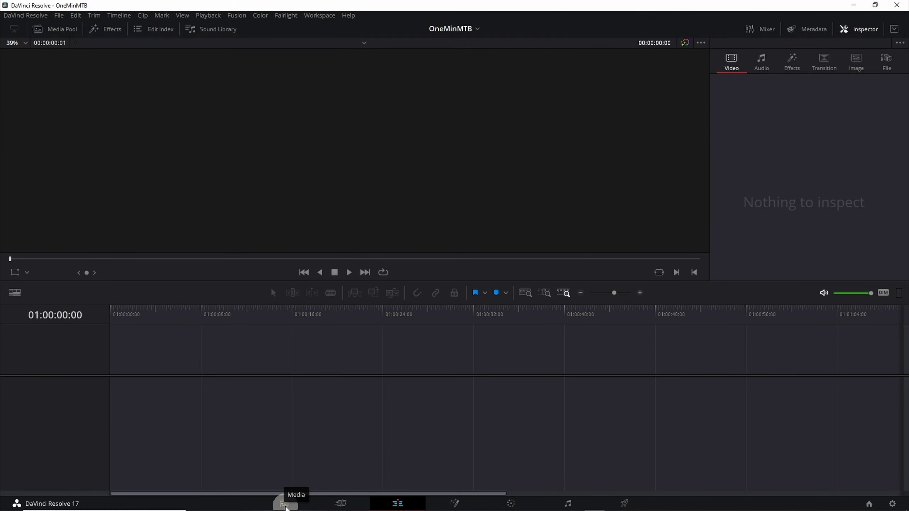
left_click(284, 504)
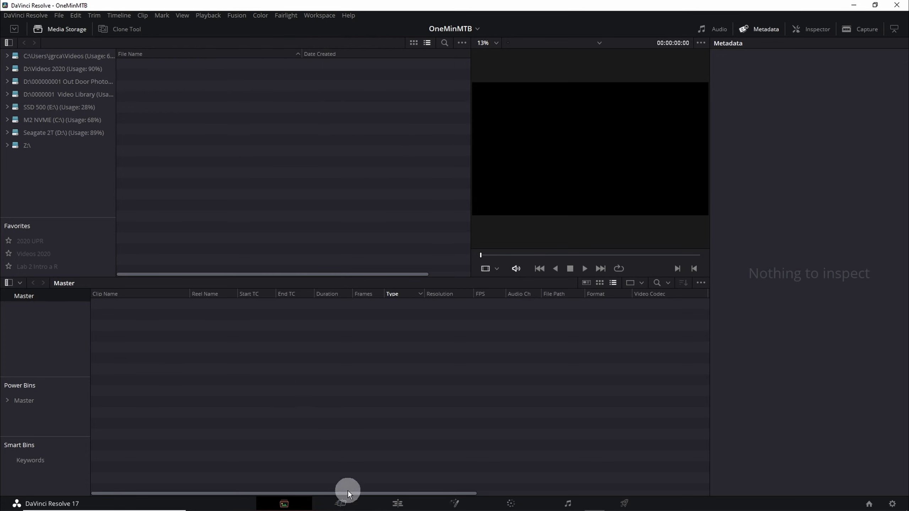
left_click(340, 502)
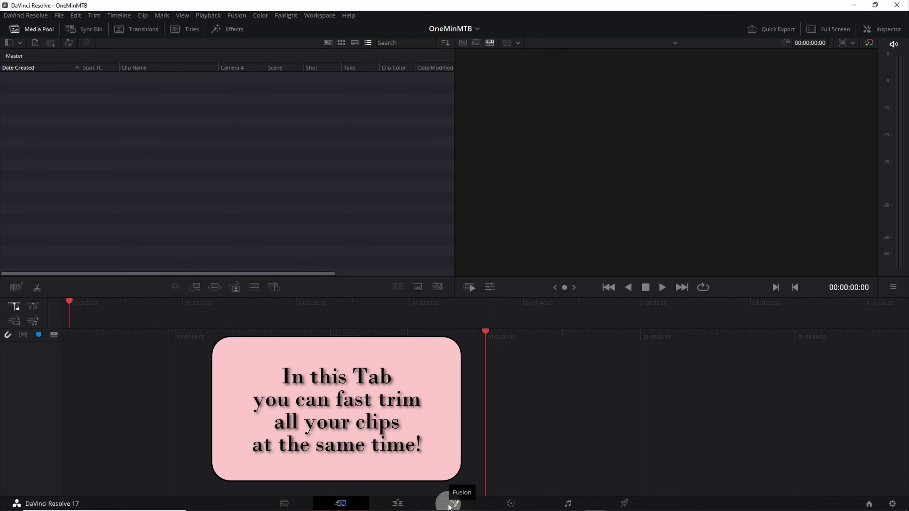
left_click(401, 503)
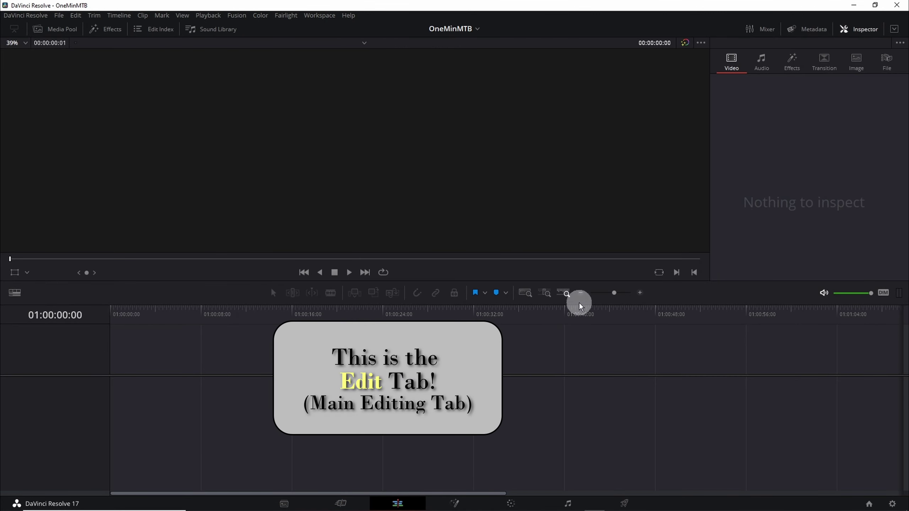
left_click(456, 503)
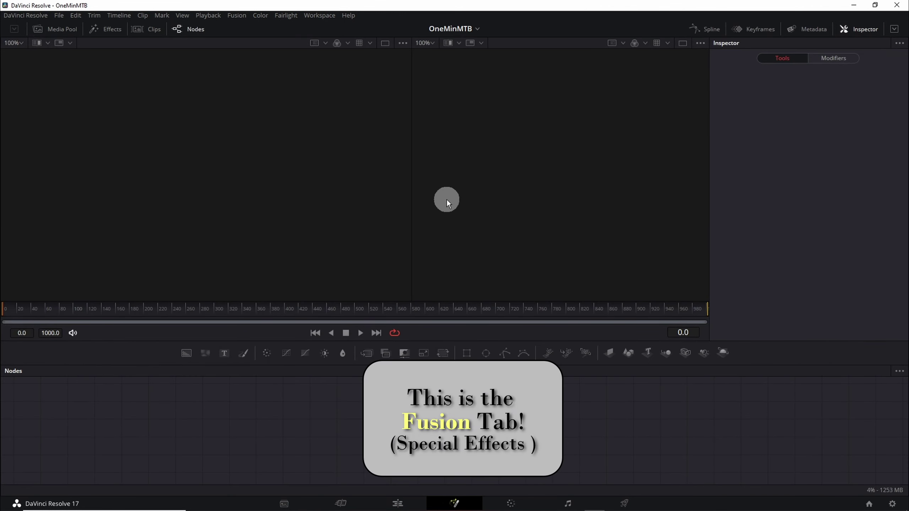
left_click(511, 503)
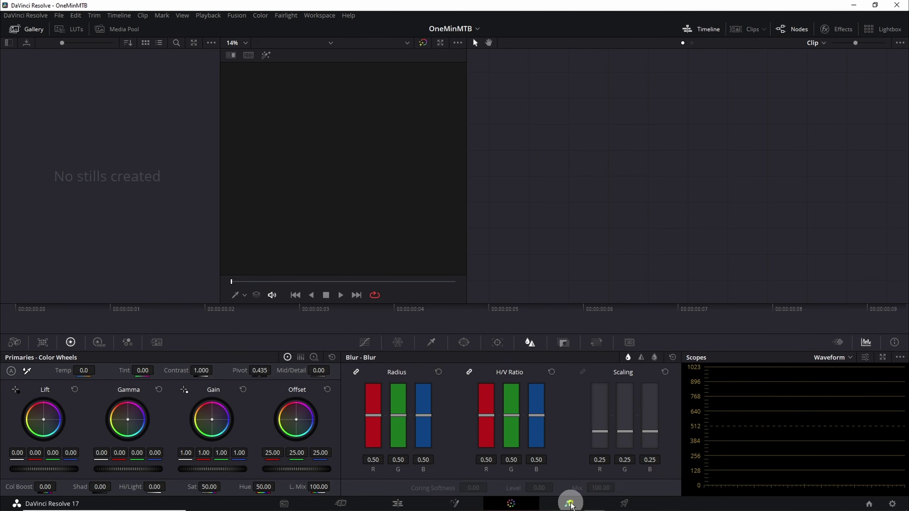
left_click(569, 503)
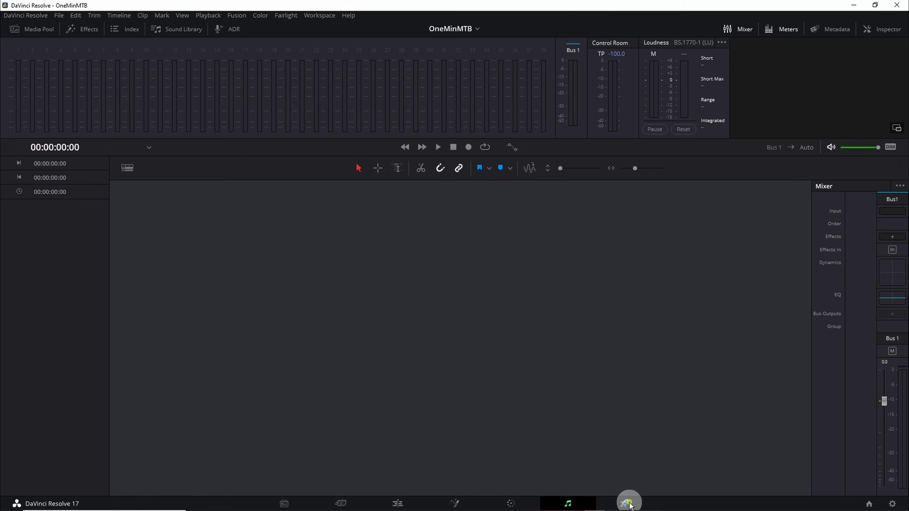
left_click(626, 501)
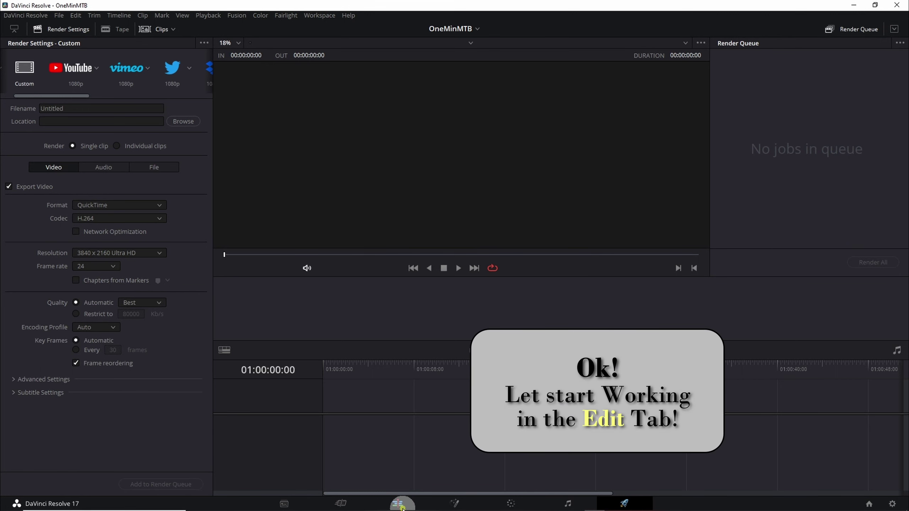
left_click(401, 505)
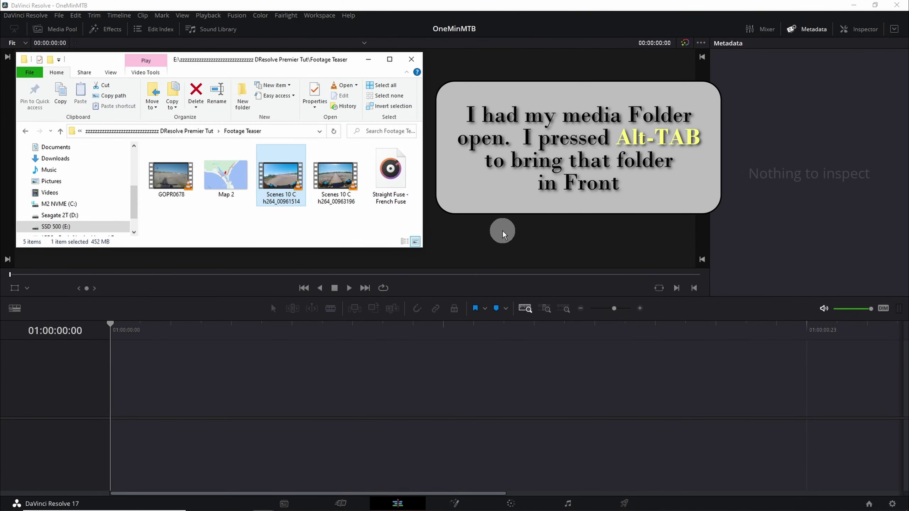
Step: Place Scenes 10 C h264_00961514.mp4 at the start of V1 and hide the Media Pool
mouse_move(274, 181)
left_mouse_down()
mouse_move(263, 333)
mouse_move(340, 409)
left_mouse_up()
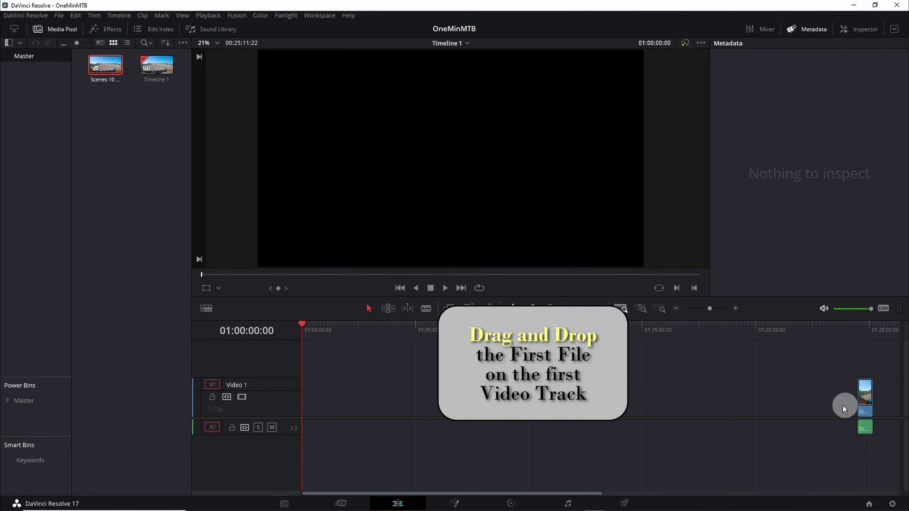
left_click_drag(865, 406, 284, 414)
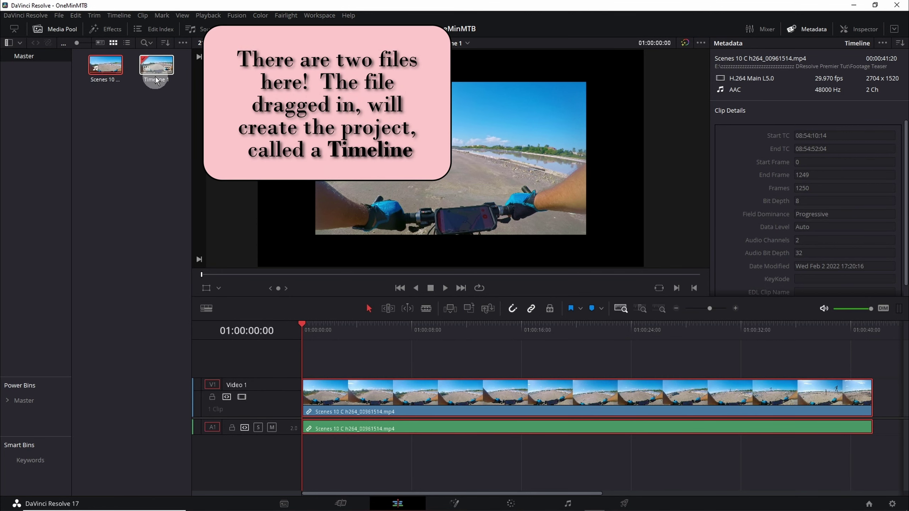
left_click(38, 29)
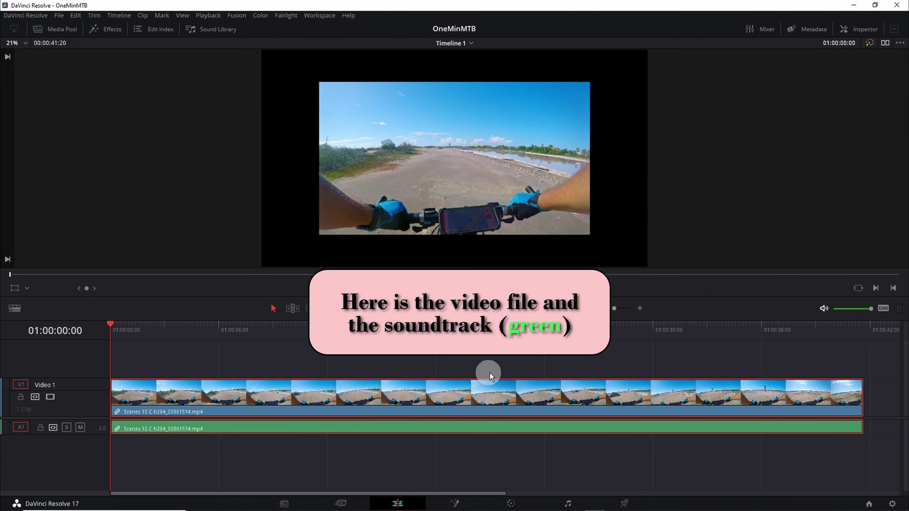
Step: Check the clip's metadata details, then bring up Project Settings
left_click(817, 32)
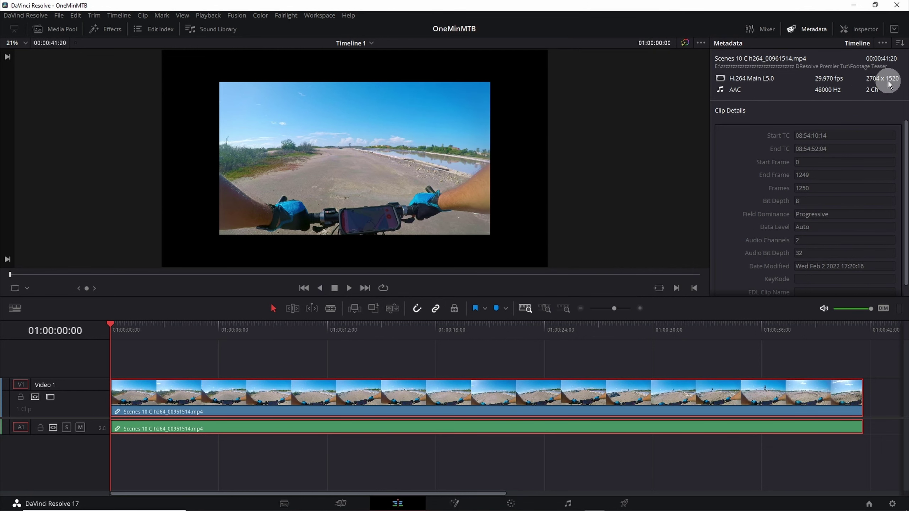
left_click(812, 31)
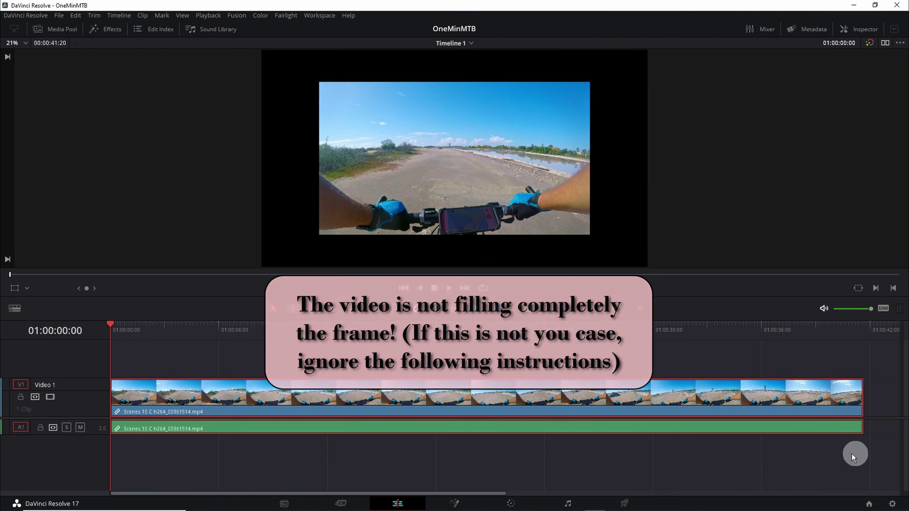
left_click(893, 504)
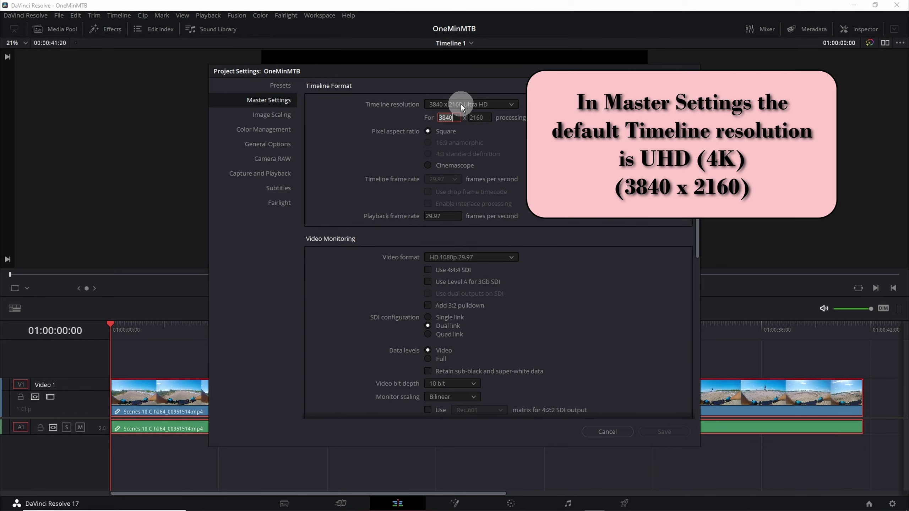
Step: Set a custom 2704 x 1520 timeline resolution in Master Settings and save it
left_click(464, 104)
scroll(475, 114, "up", 1)
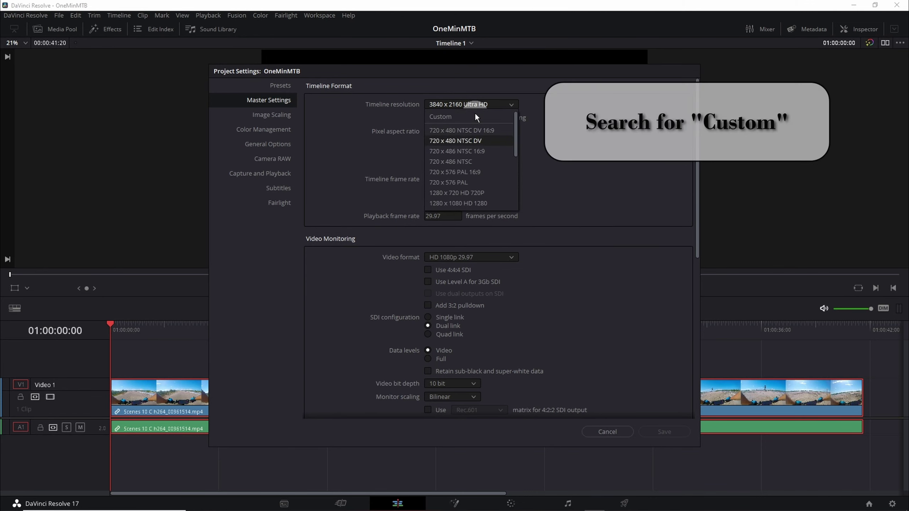
left_click(449, 116)
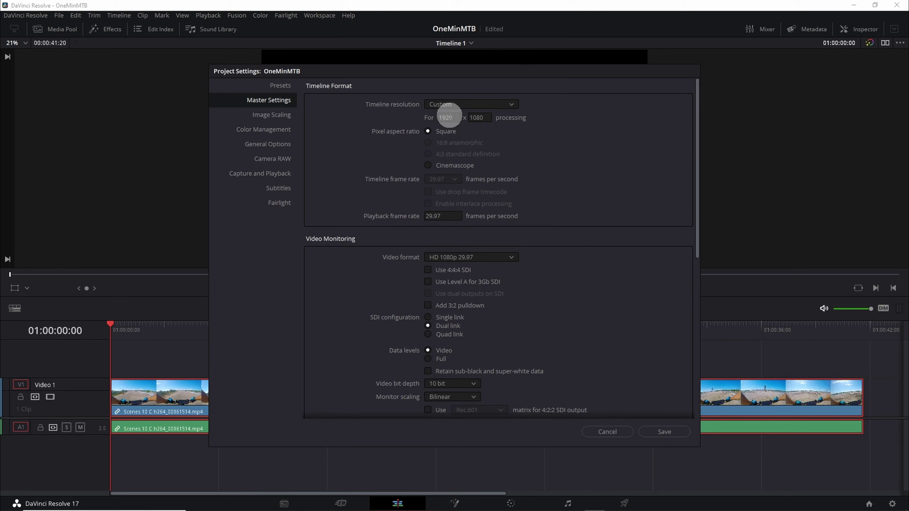
left_click(447, 117)
key("BackSpace")
key("BackSpace")
key("BackSpace")
type("2704")
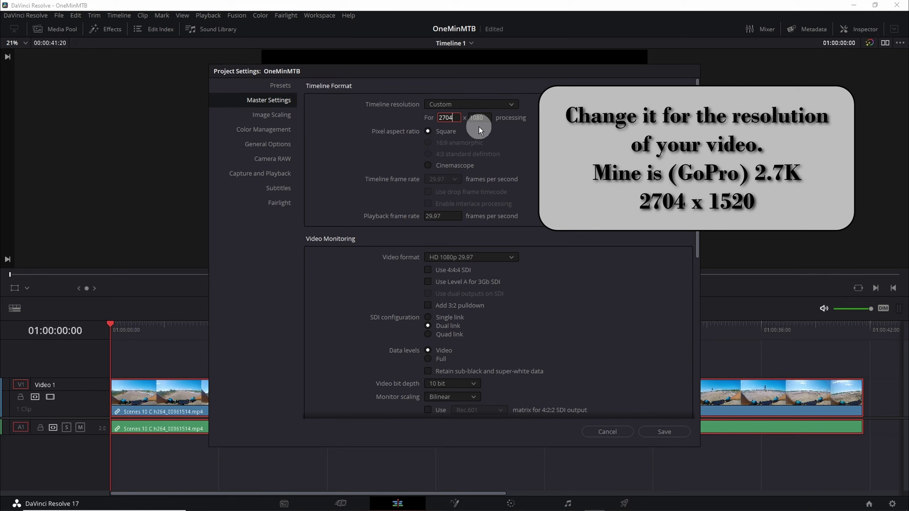
key("Tab")
type("520")
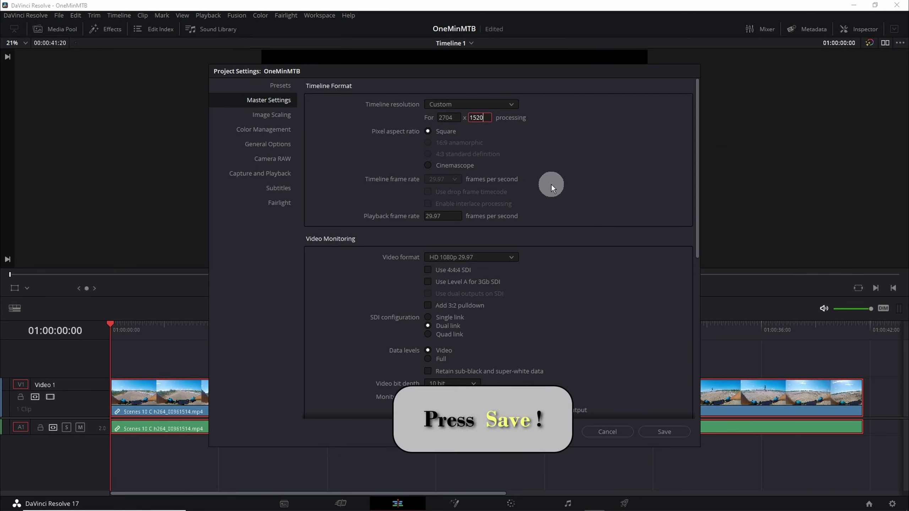
left_click(663, 429)
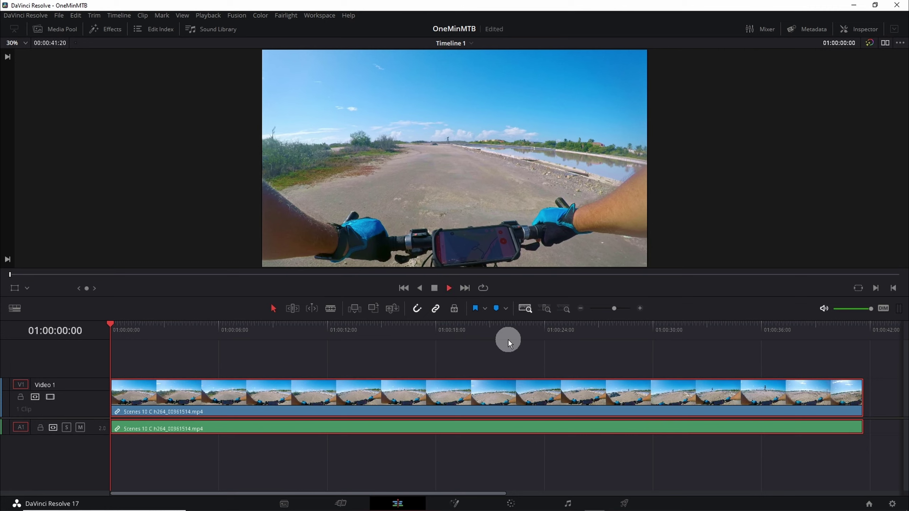
Step: Play the timeline to check the fit, then generate optimized media for the first clip
key("space")
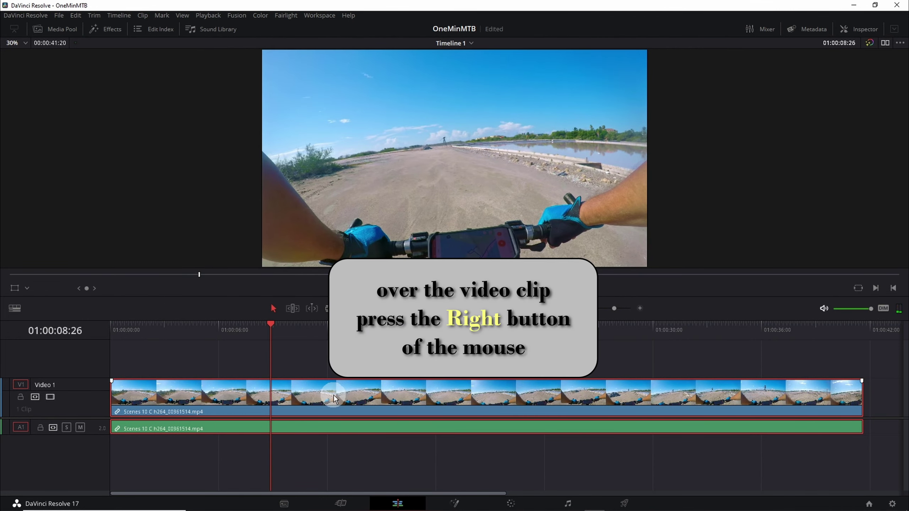
right_click(302, 396)
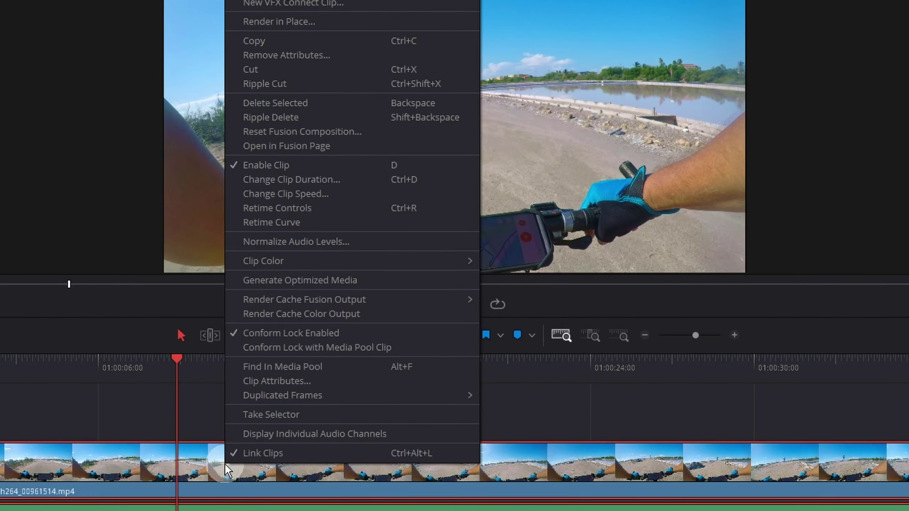
left_click(294, 283)
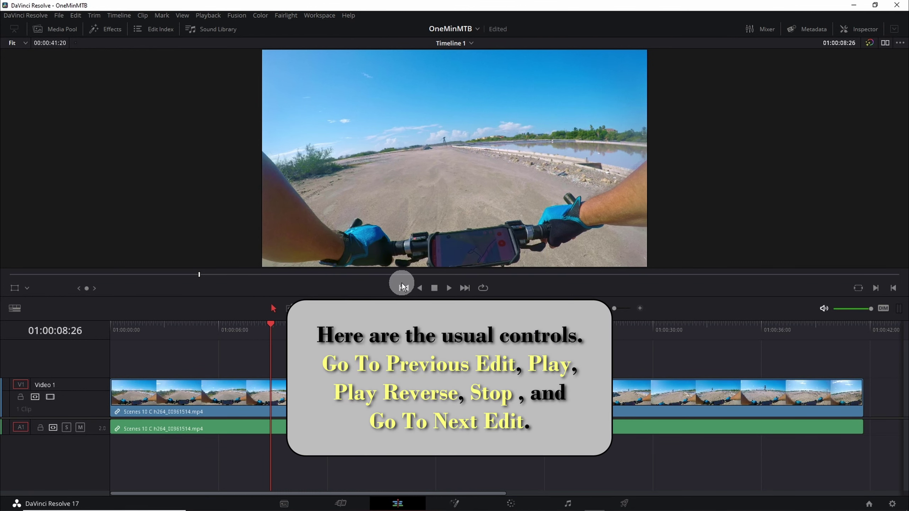
Step: Review the first clip's playback from the start, forward and in reverse
left_click(402, 287)
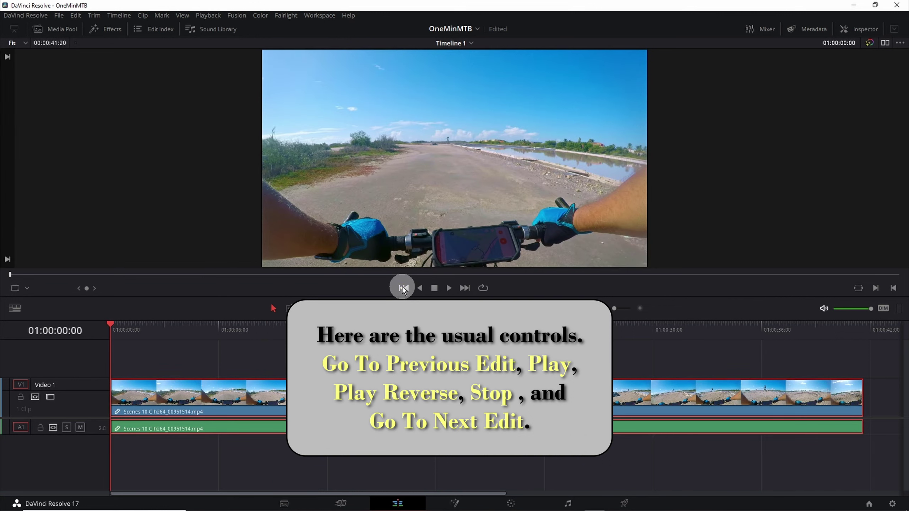
key("space")
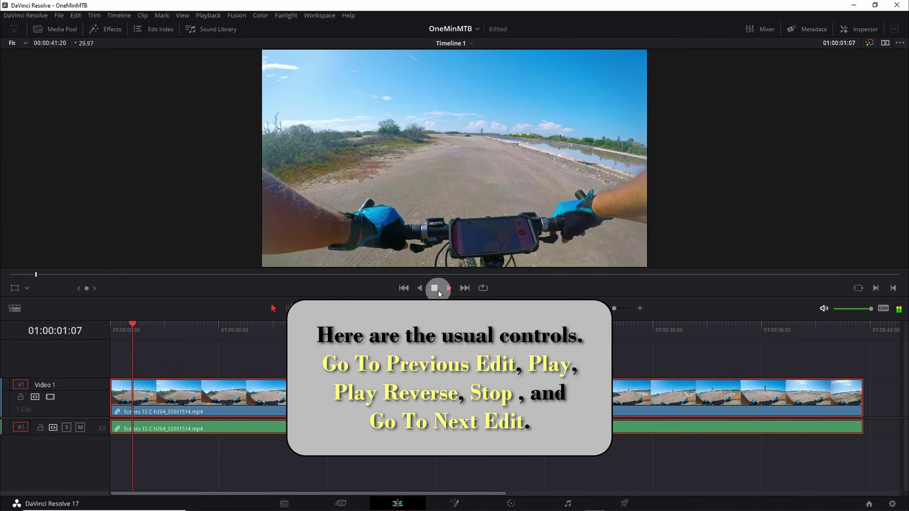
left_click(438, 291)
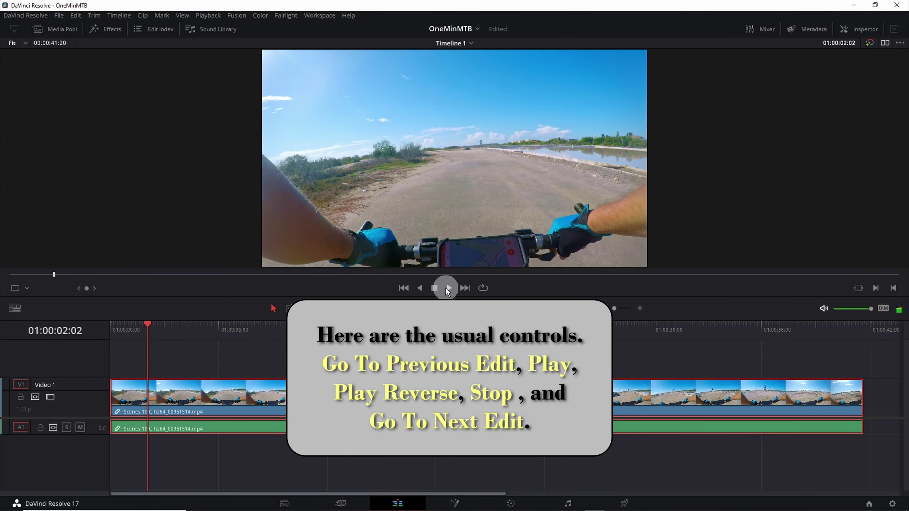
left_click(445, 289)
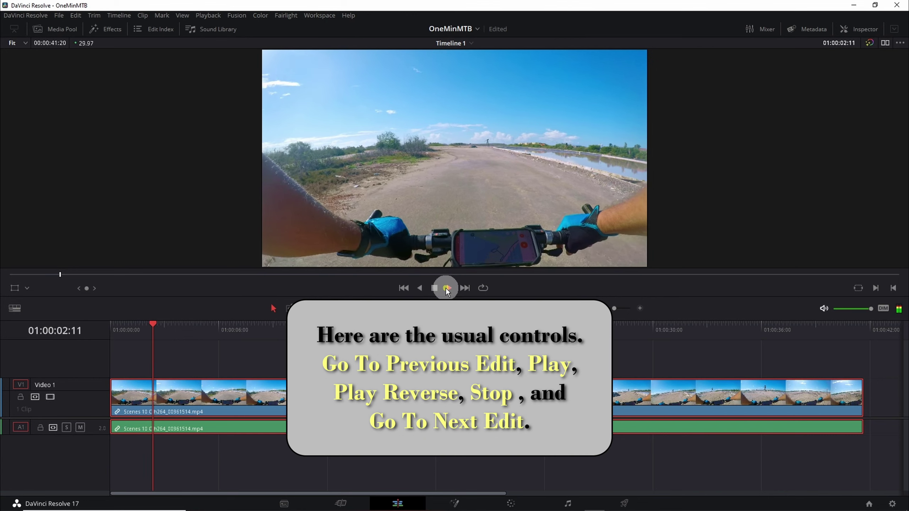
left_click(423, 289)
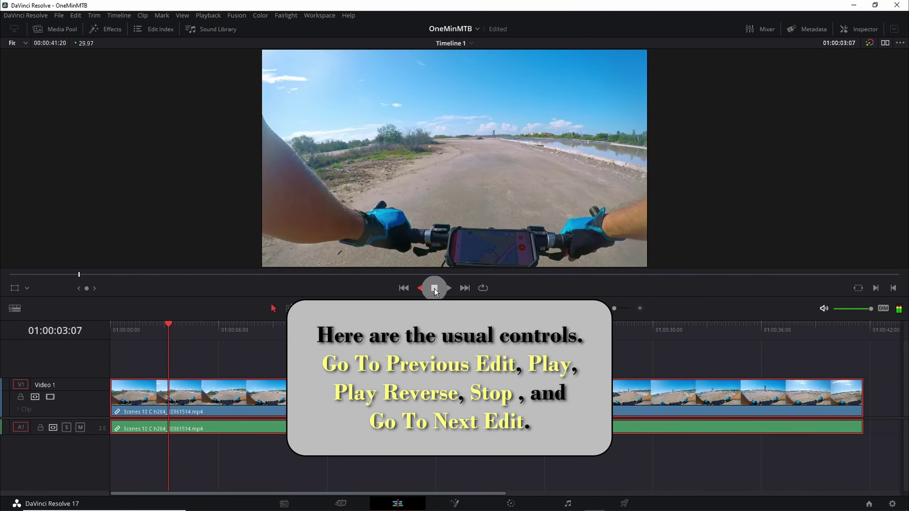
left_click(434, 289)
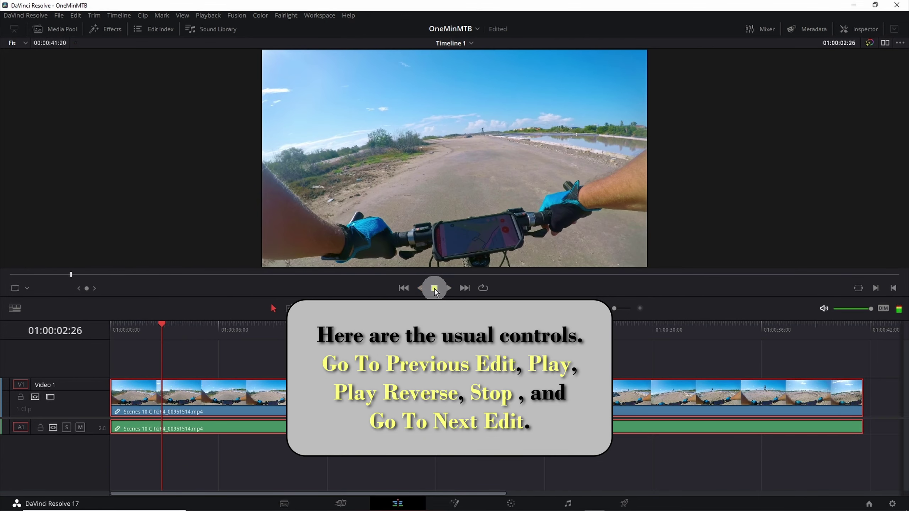
left_click(465, 289)
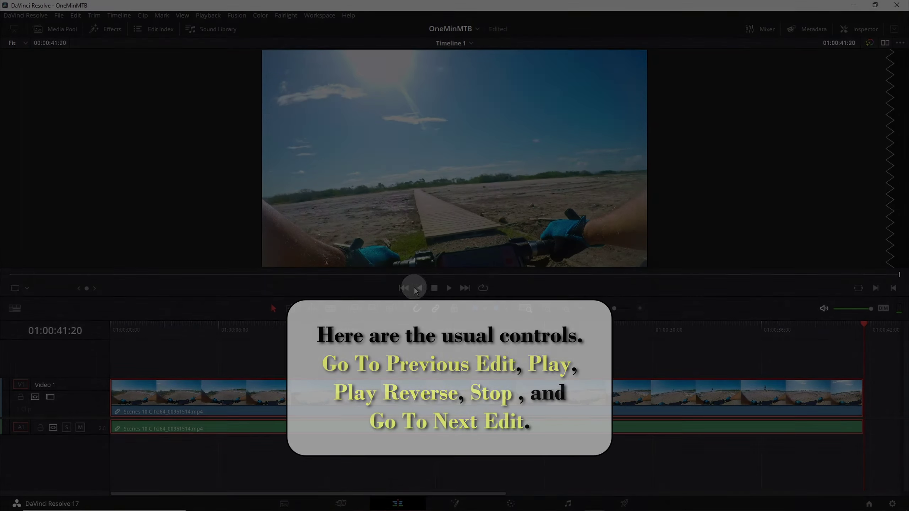
key("space")
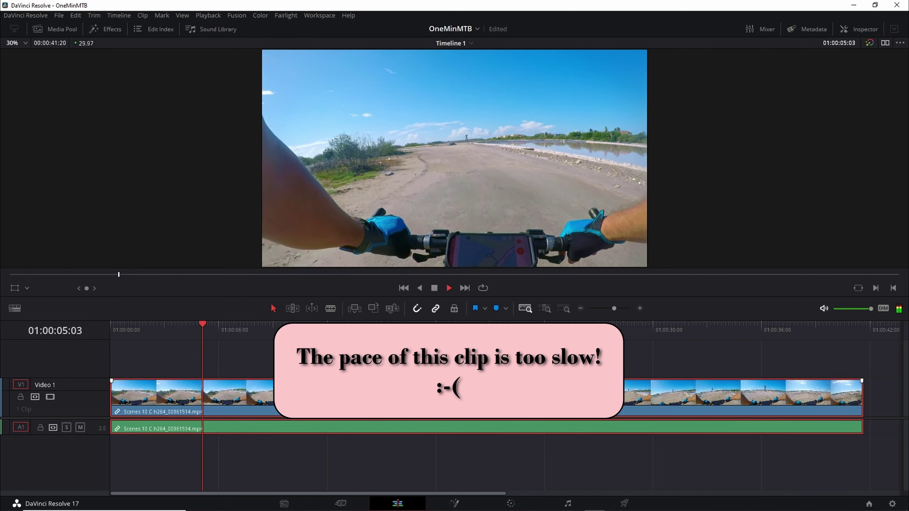
key("space")
Step: Change the first clip's speed to 175% and play it back from the start
right_click(332, 398)
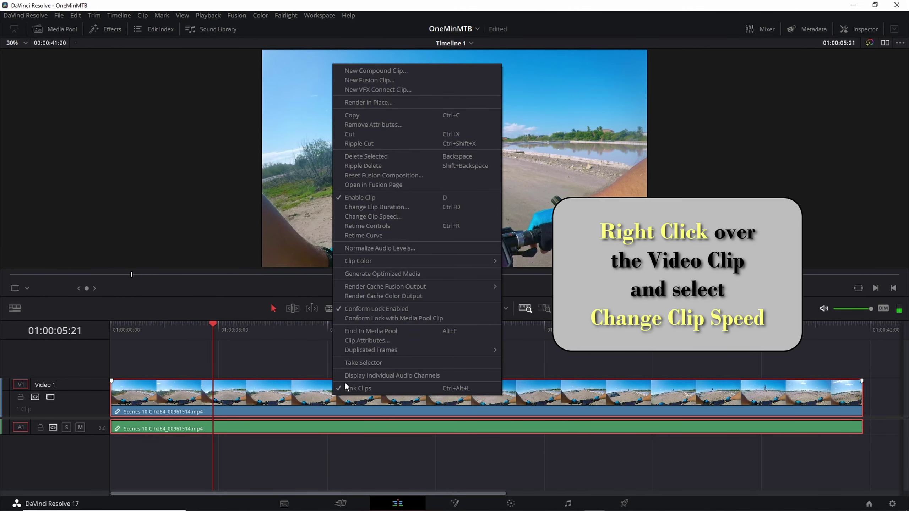
left_click(408, 217)
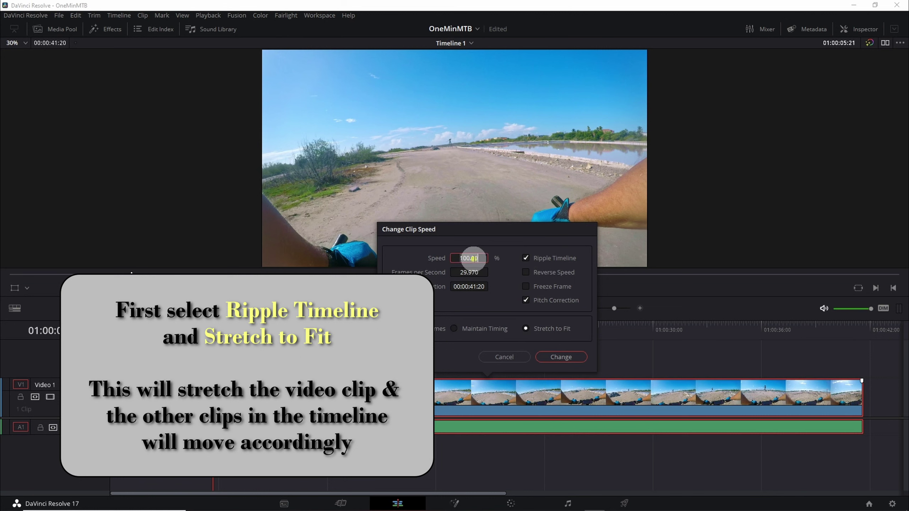
type("175")
key("Return")
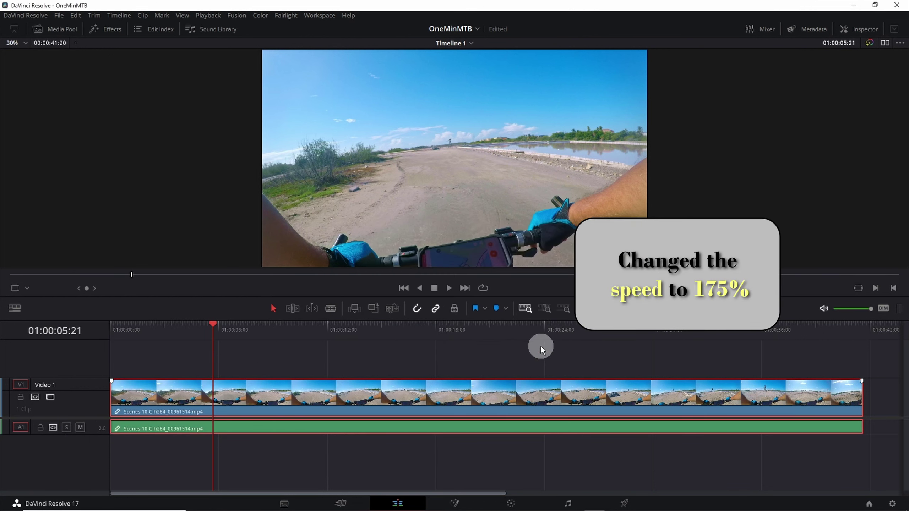
left_click(409, 291)
key("space")
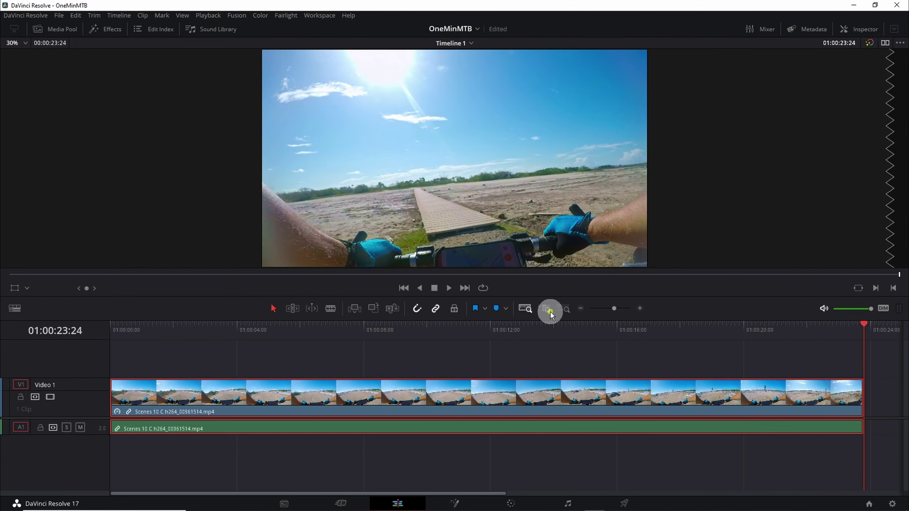
Step: Add Scenes 10 C h264_00963196.mp4 to V1, butted against the end of the first clip
left_click(549, 311)
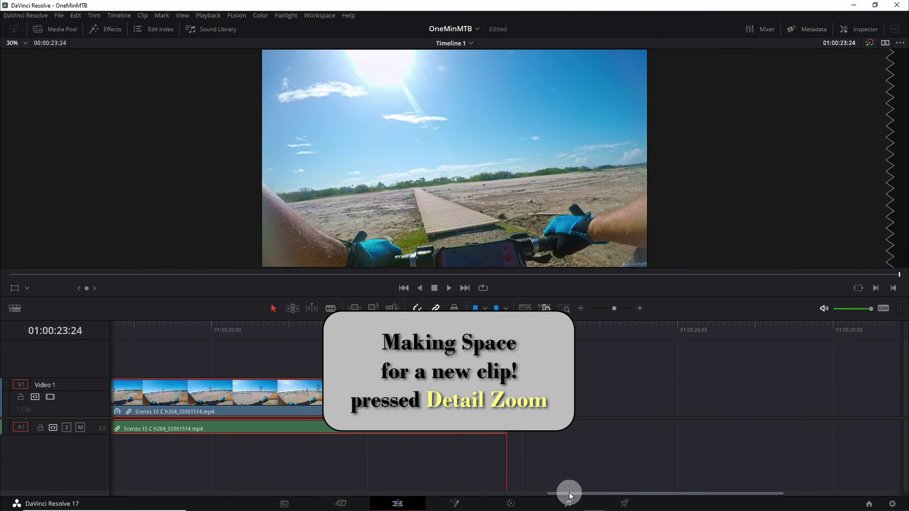
left_click_drag(569, 495, 615, 494)
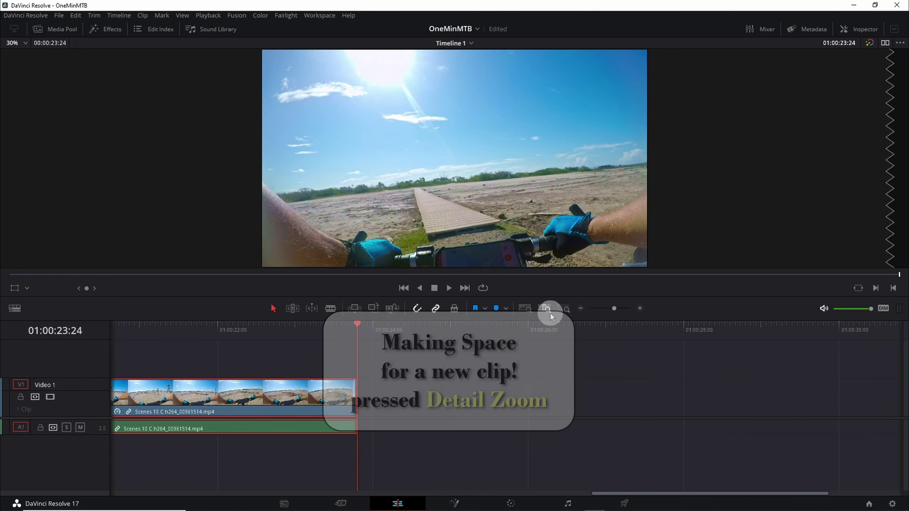
key("alt+Tab")
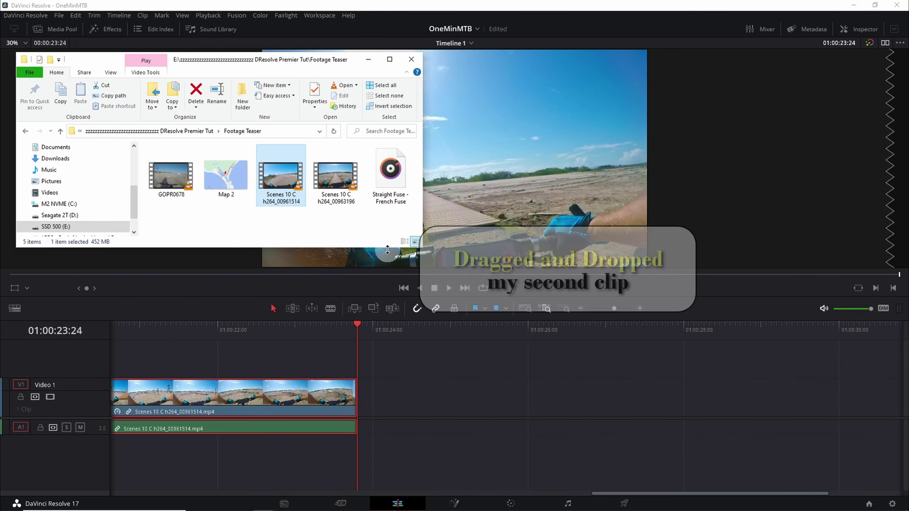
left_click_drag(335, 176, 427, 402)
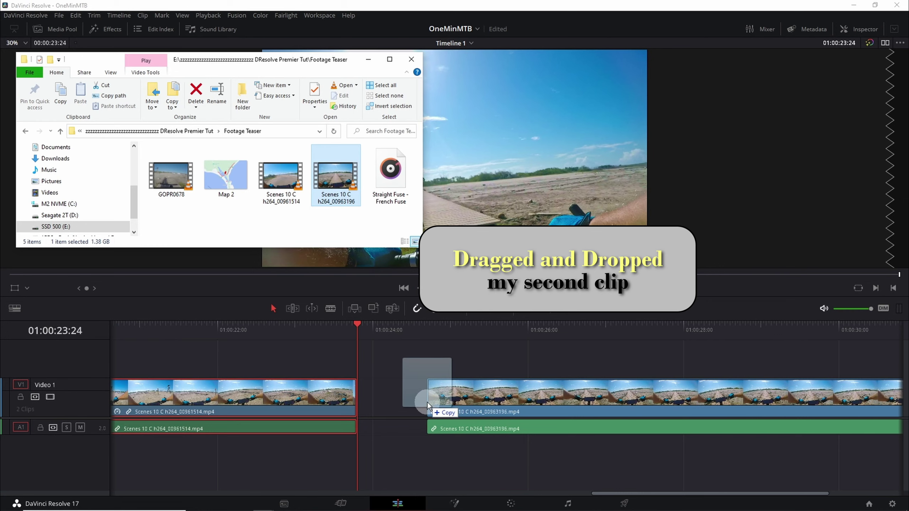
left_click_drag(522, 399, 451, 399)
Step: Play across the join between the two clips
key("space")
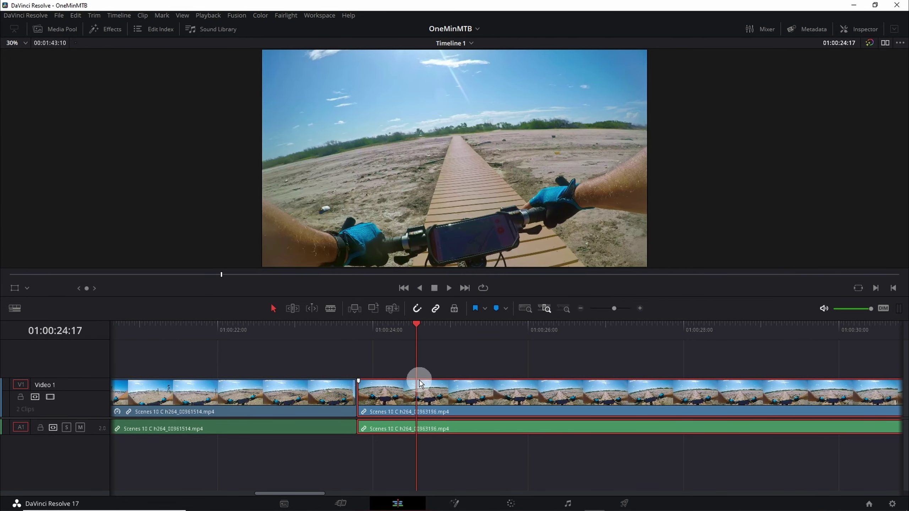
left_click(336, 332)
key("space")
right_click(473, 397)
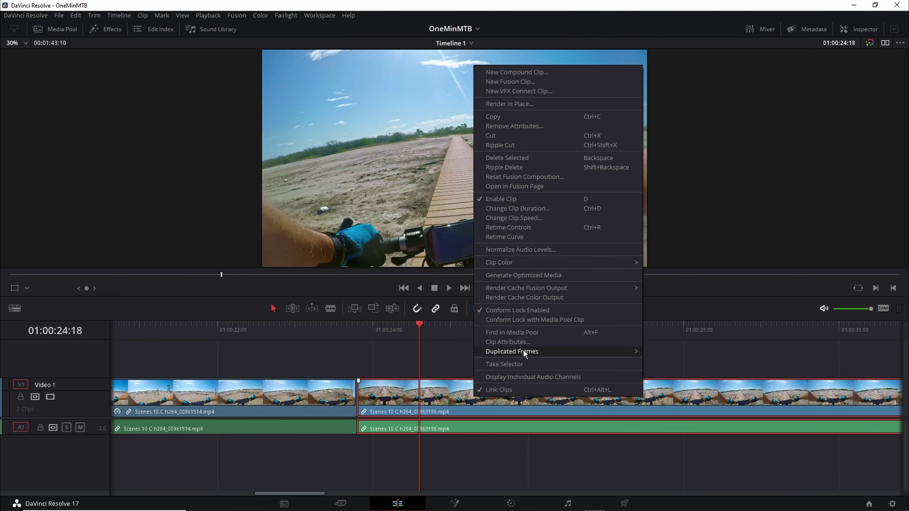
Step: Generate optimized media for the second clip and play through it
left_click(544, 278)
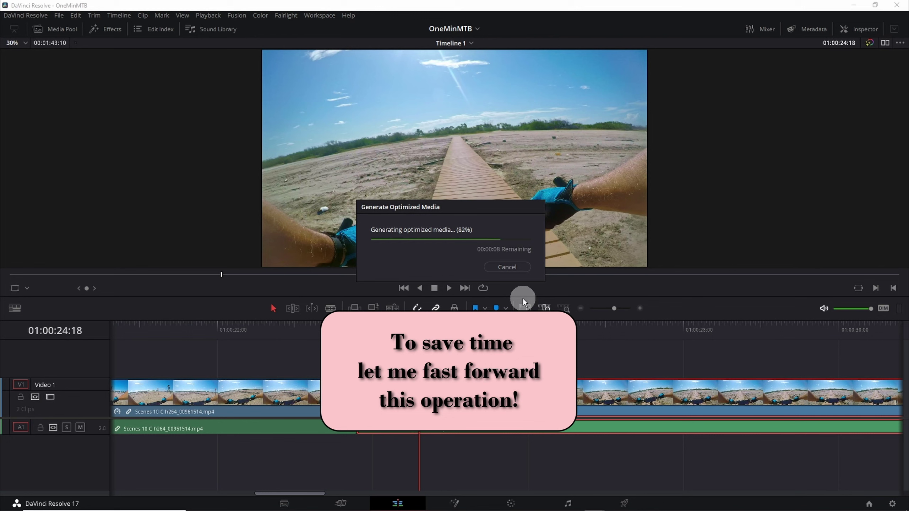
key("space")
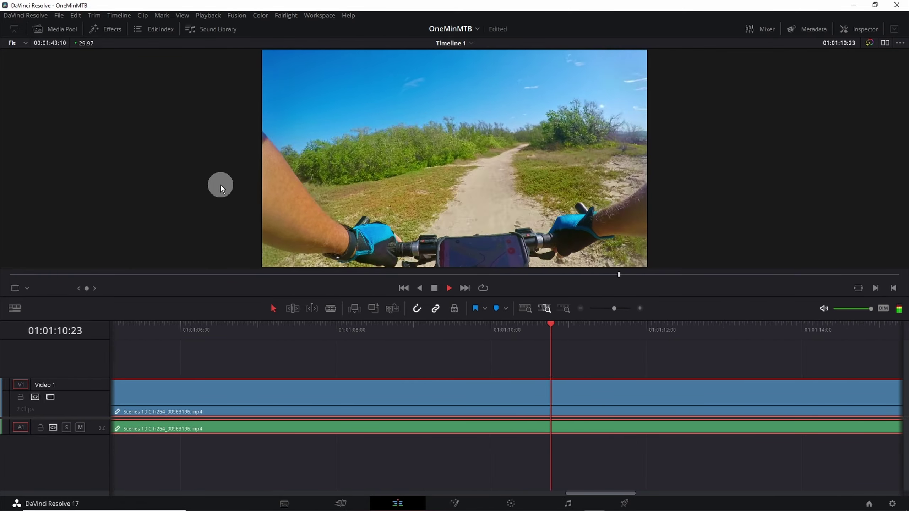
Step: Blade the second clip at 01:01:11:08 and delete the footage after the cut
key("space")
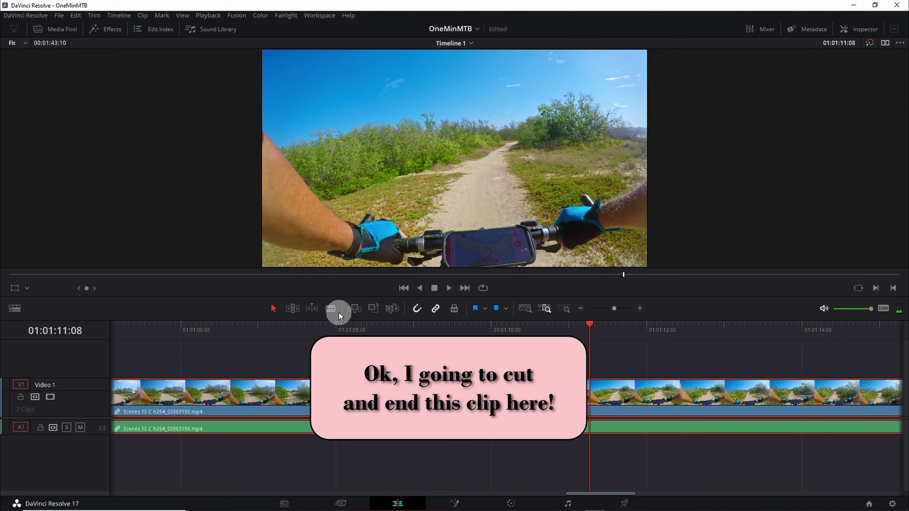
left_click(329, 309)
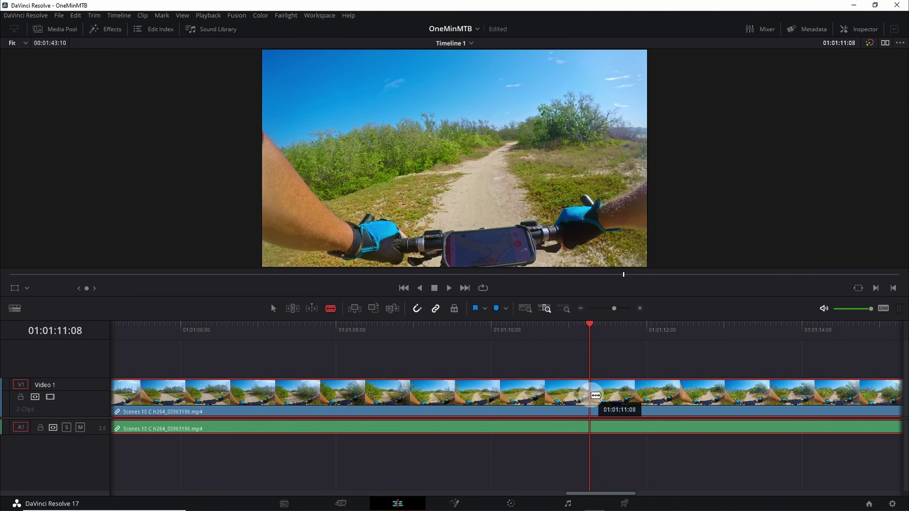
left_click(595, 395)
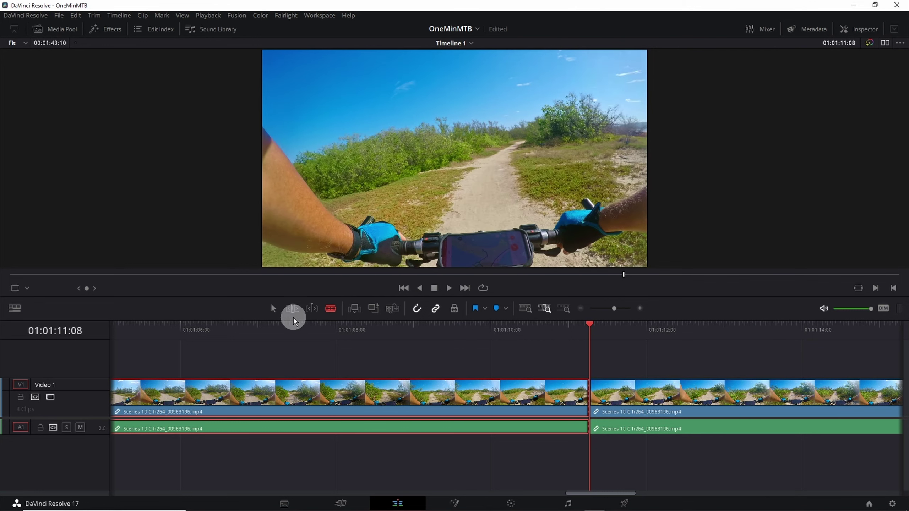
left_click(276, 311)
left_click(652, 396)
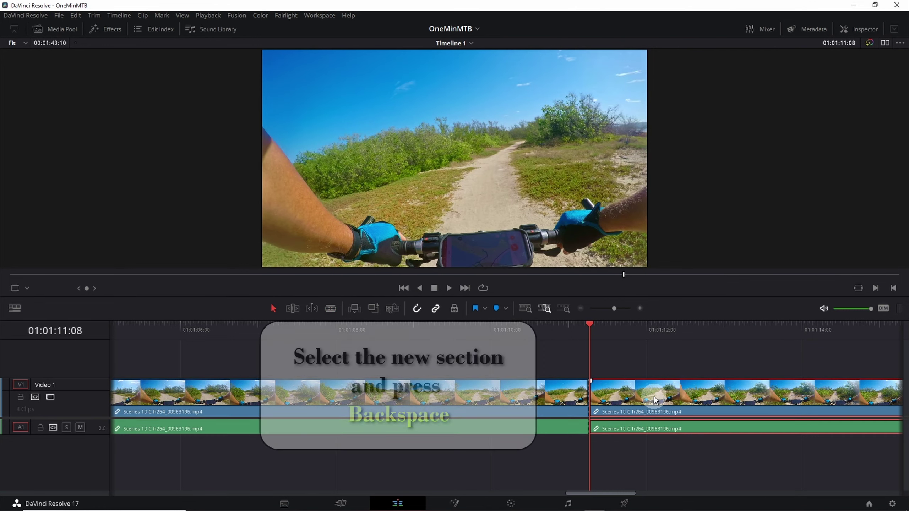
key("BackSpace")
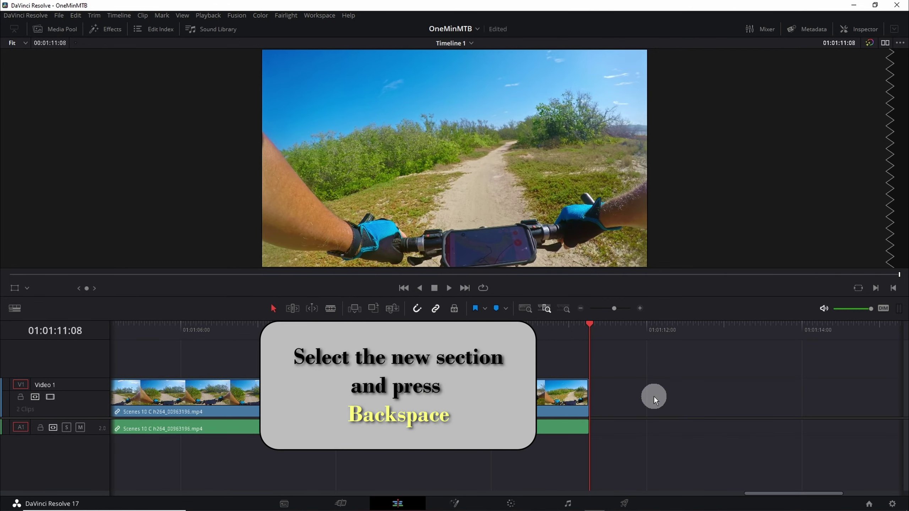
key("ctrl+a")
left_click(564, 310)
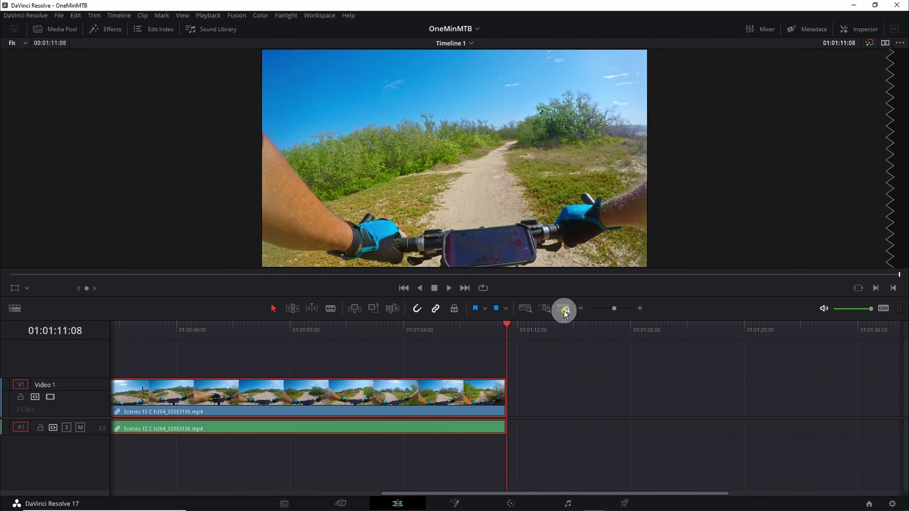
Step: Set the second clip's speed to 150% and play back across the clip join
left_click(527, 309)
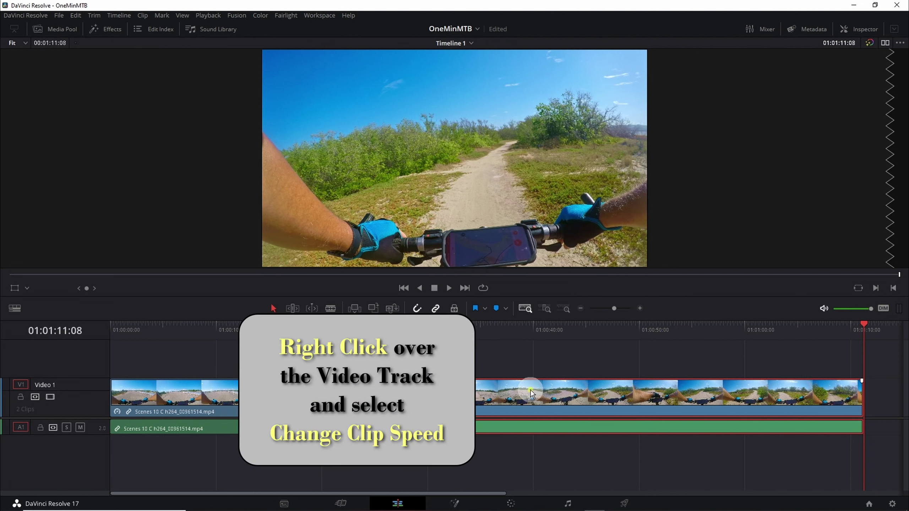
right_click(531, 393)
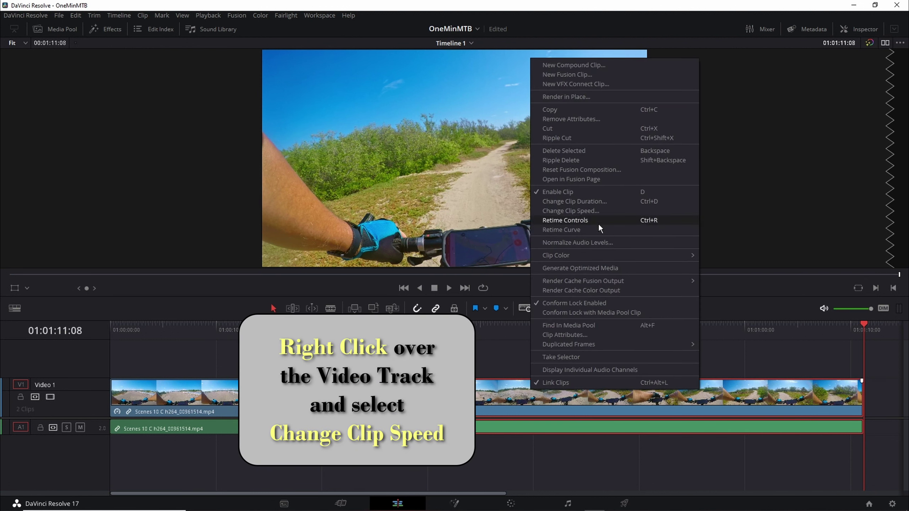
left_click(596, 211)
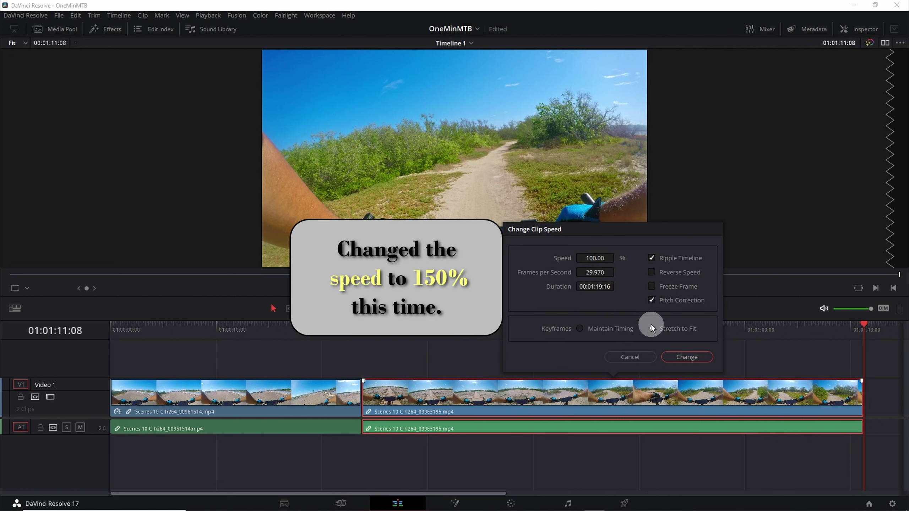
left_click(584, 257)
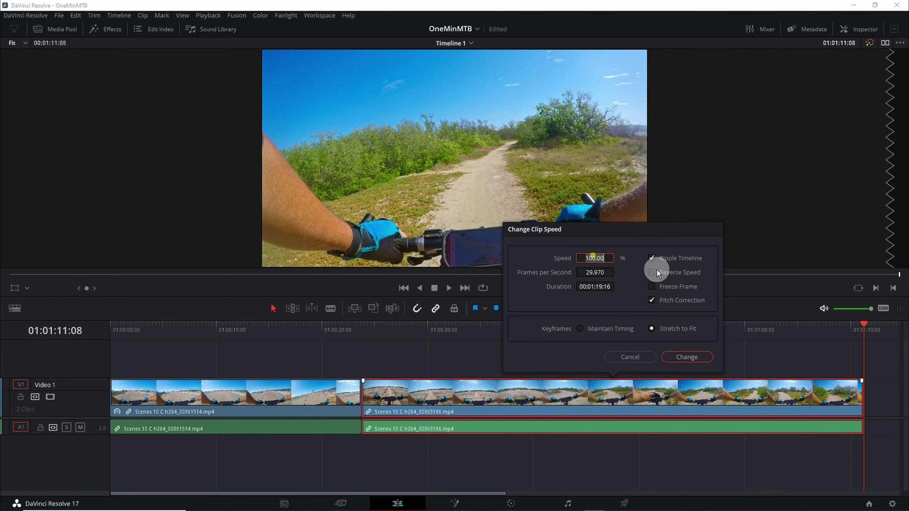
type("150")
left_click(690, 355)
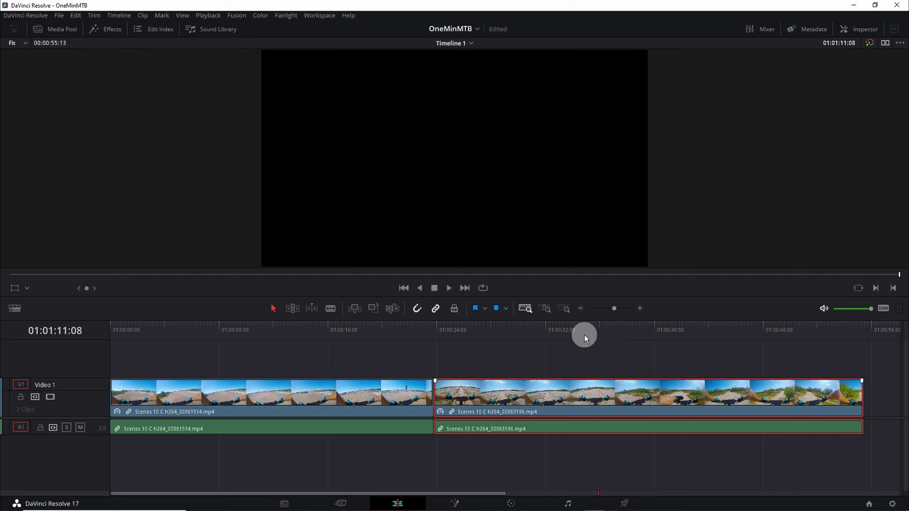
left_click(415, 338)
key("space")
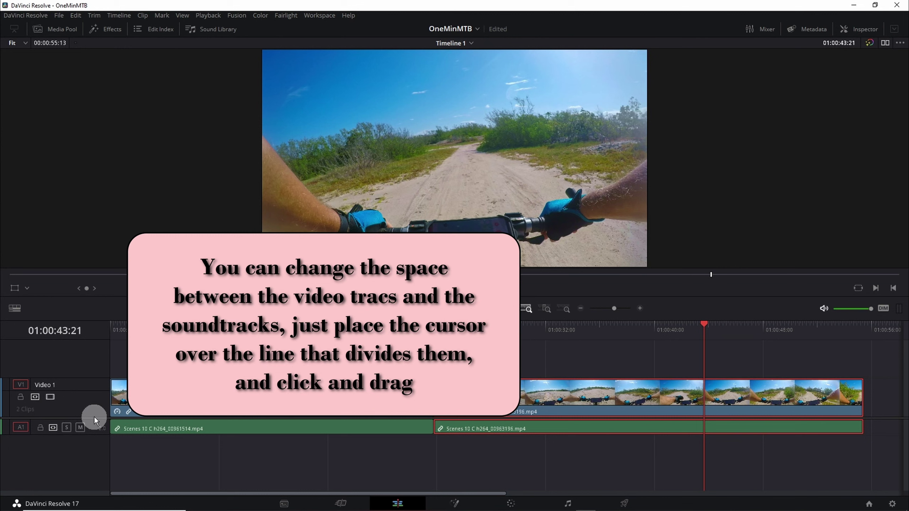
Step: Drag the Video 1 track dividers, enlarging then shrinking its height to a thin strip
left_click_drag(93, 418, 94, 442)
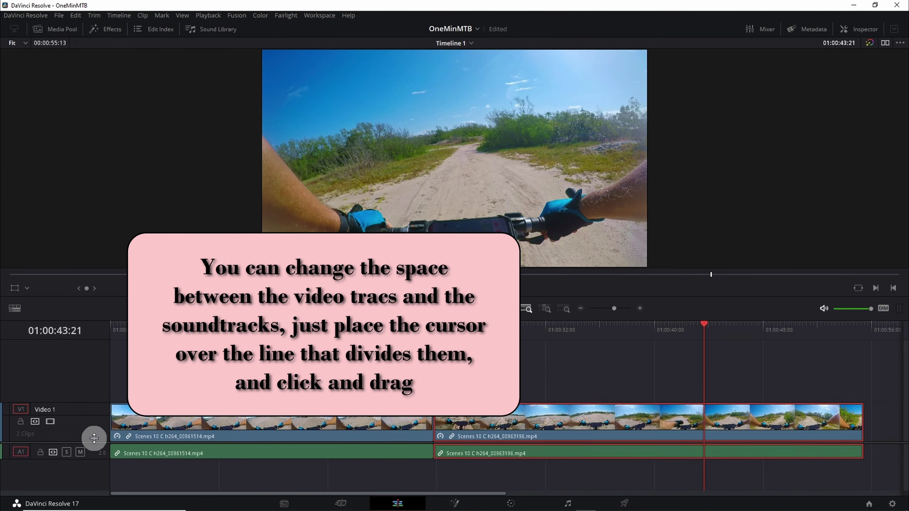
left_click_drag(98, 407, 95, 419)
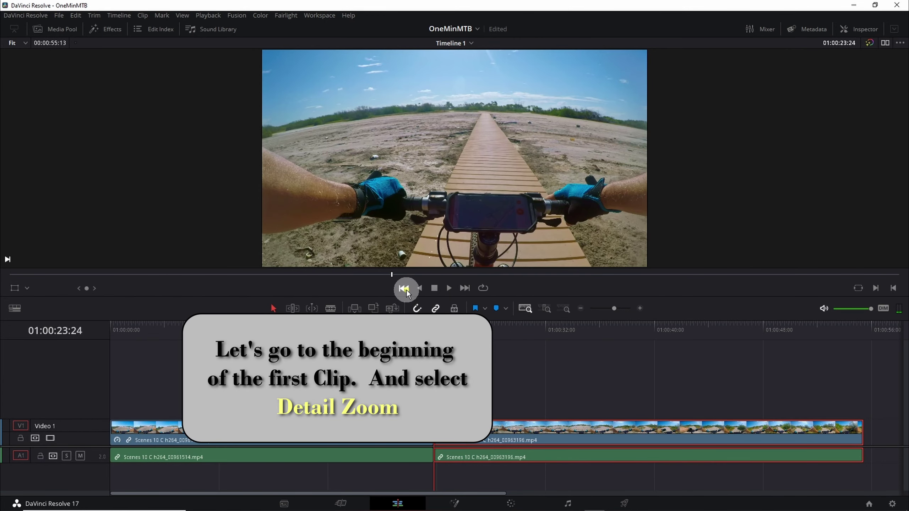
Step: Drag the first clip's fade handle to add a one-second fade-in from black
left_click(407, 292)
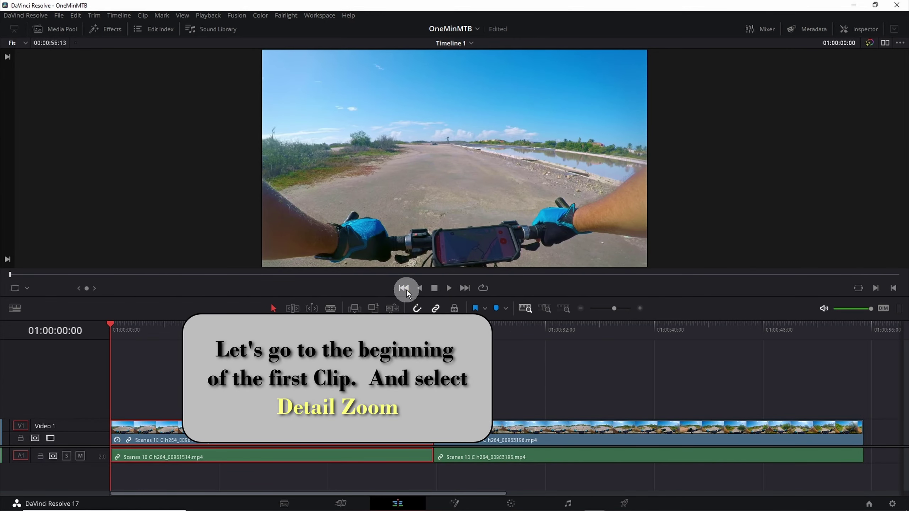
left_click(546, 310)
left_click_drag(134, 327, 183, 333)
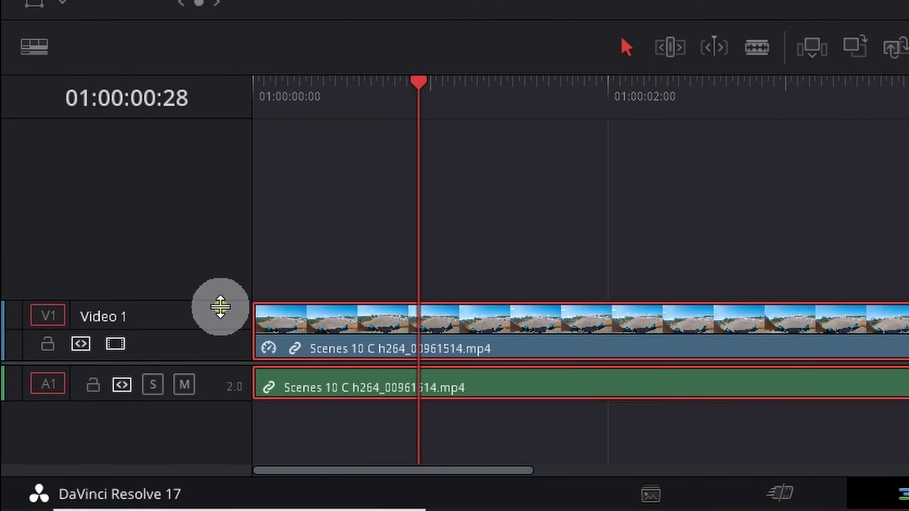
left_click_drag(220, 307, 220, 272)
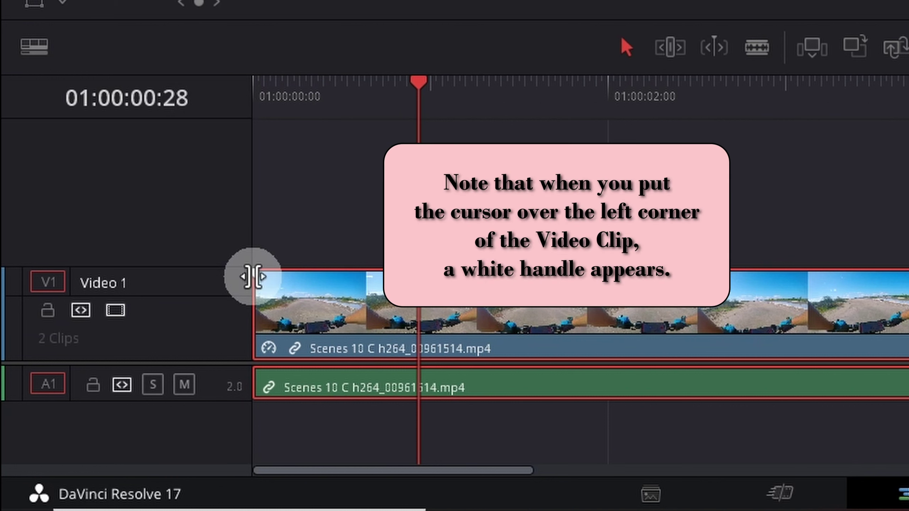
left_click_drag(256, 275, 426, 271)
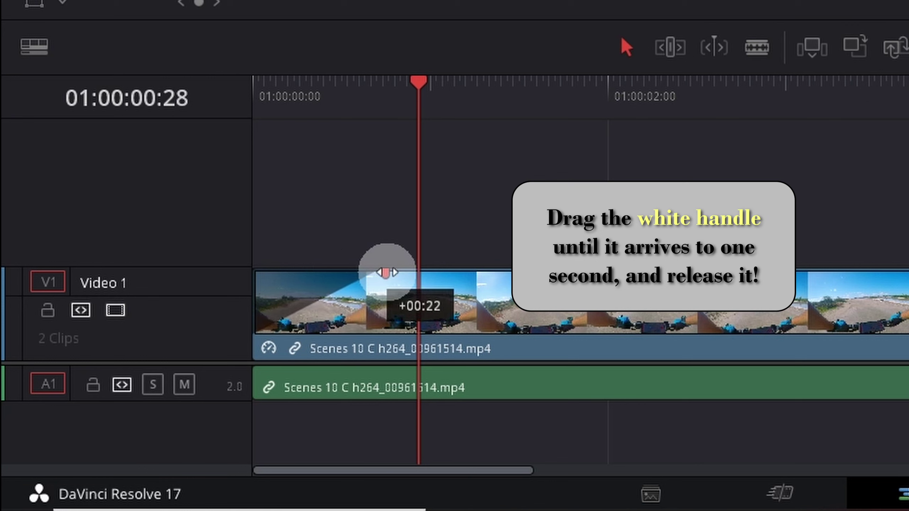
left_click_drag(427, 271, 439, 271)
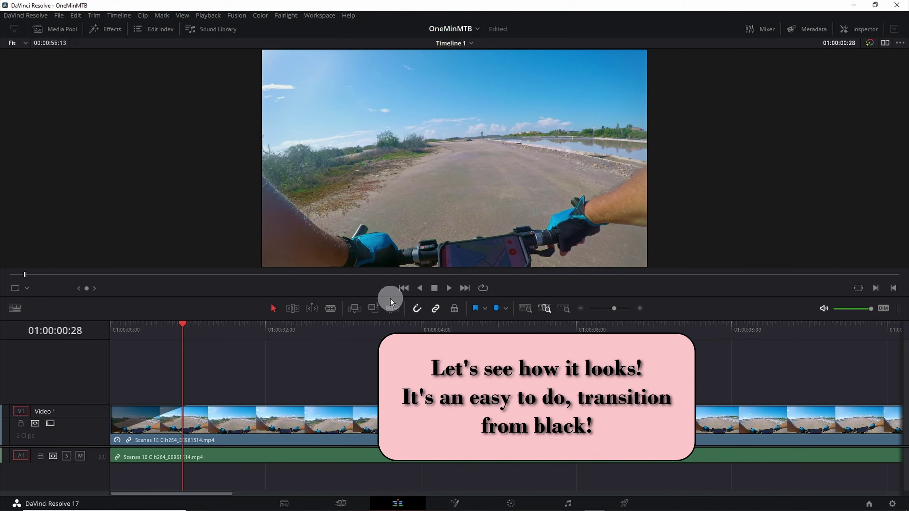
Step: Play back the fade from the start, then zoom out and play across the clip junction
left_click(402, 289)
key("space")
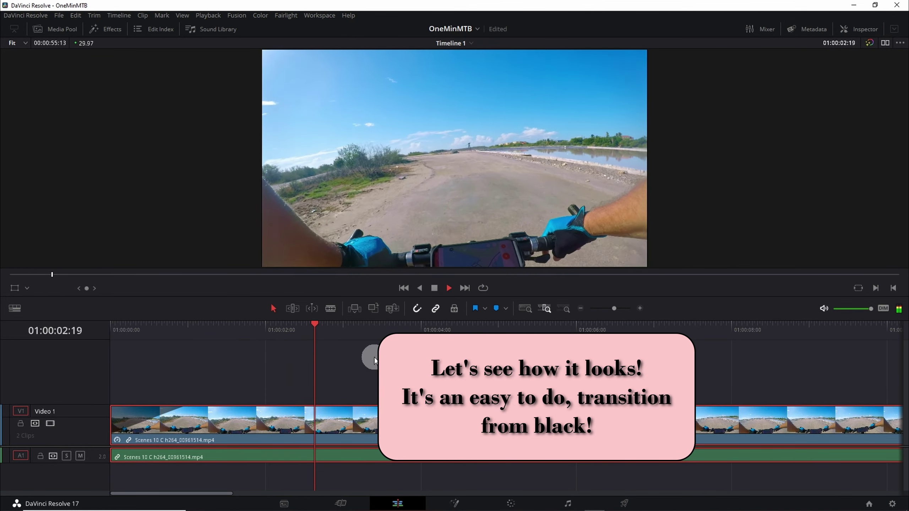
key("space")
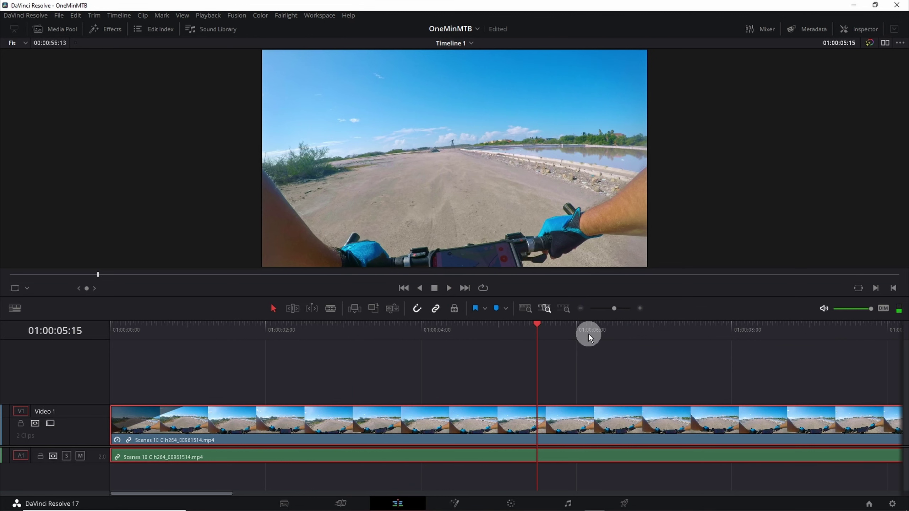
left_click(567, 309)
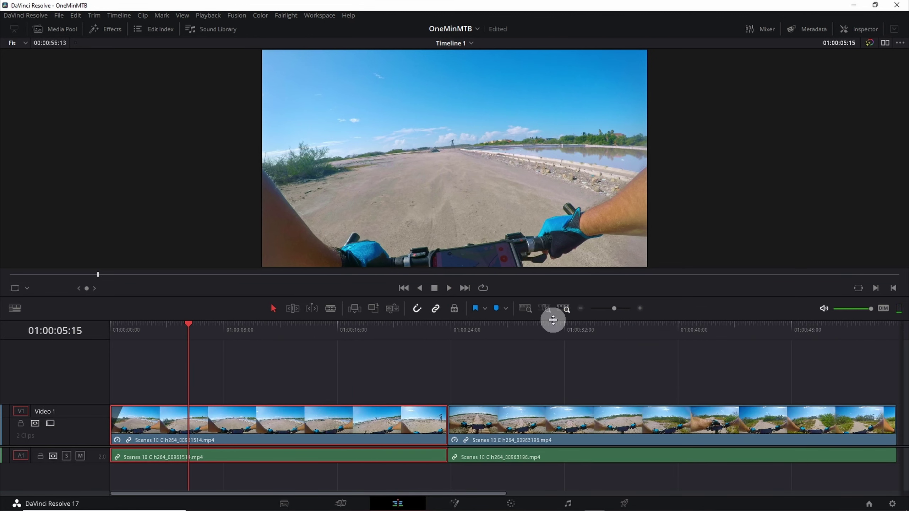
left_click(640, 308)
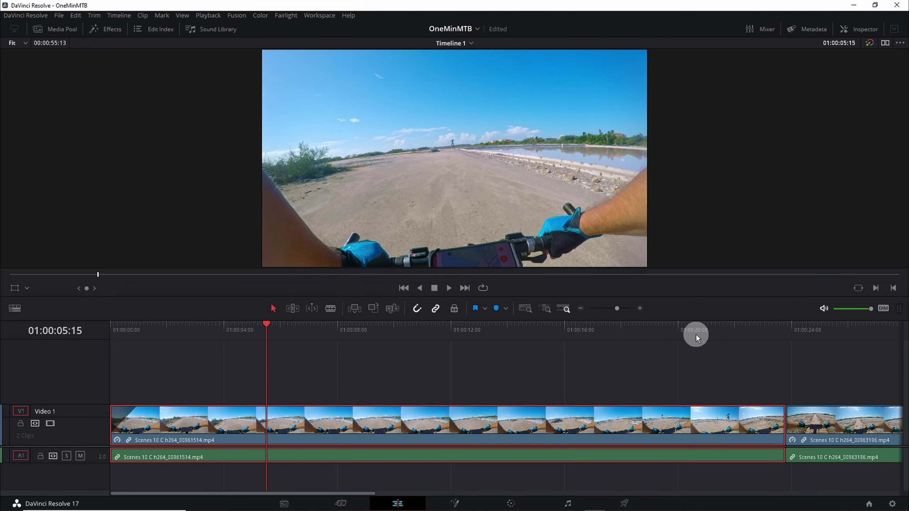
left_click_drag(695, 334, 733, 328)
key("space")
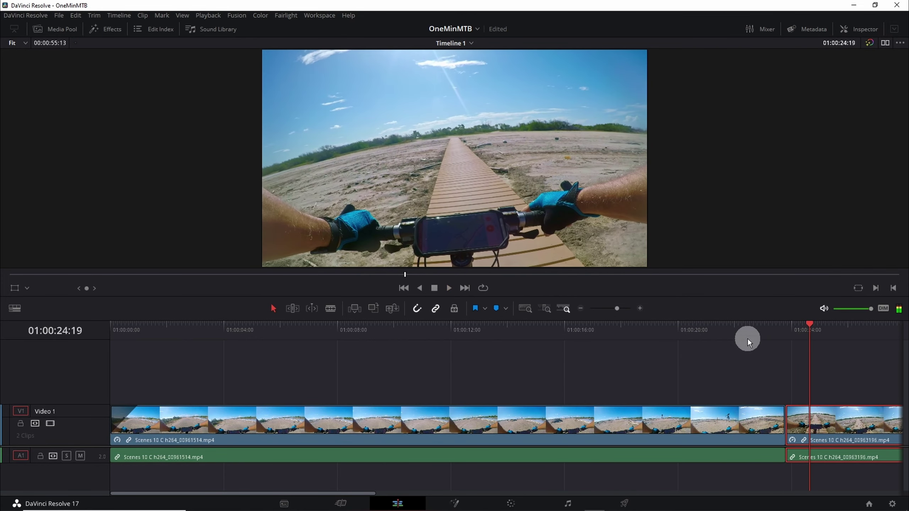
Step: Browse Audio Transitions, Titles, Generators, Effects, Open FX, Audio FX and Fairlight FX in the Effects library
left_click(753, 329)
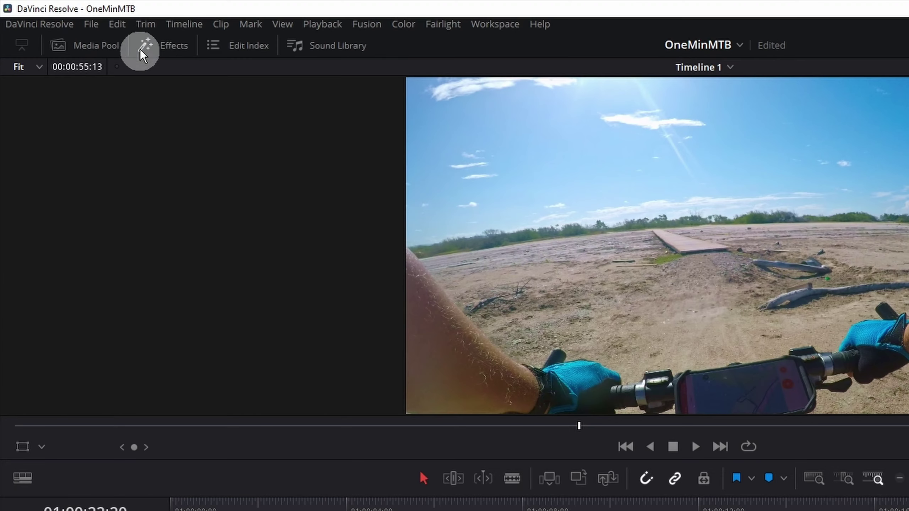
left_click(186, 45)
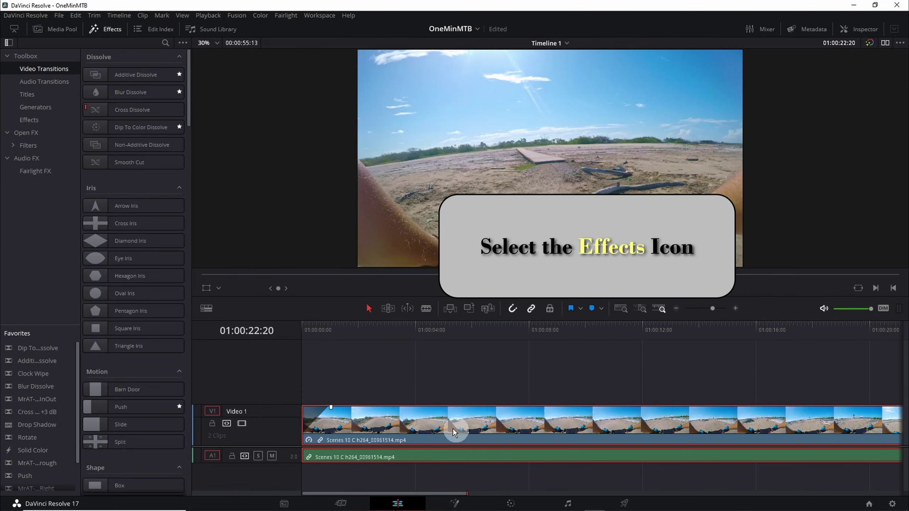
left_click_drag(416, 495, 553, 497)
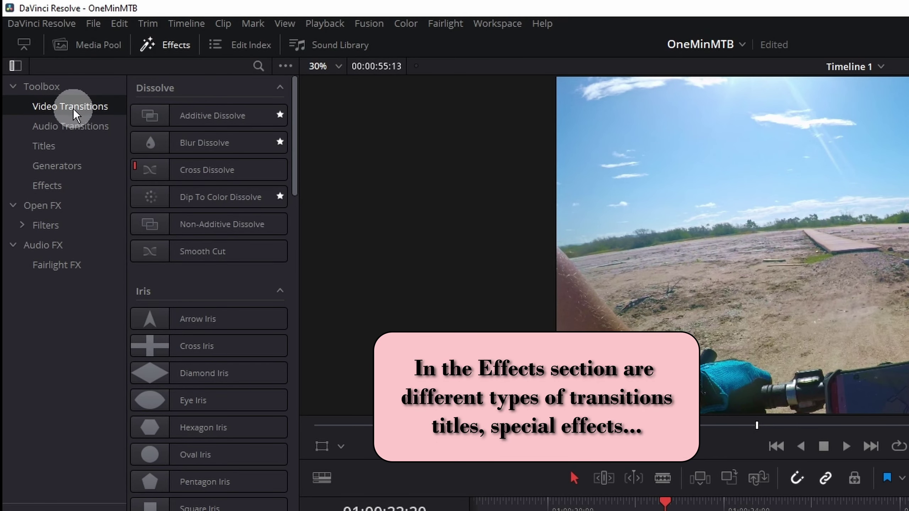
left_click(74, 125)
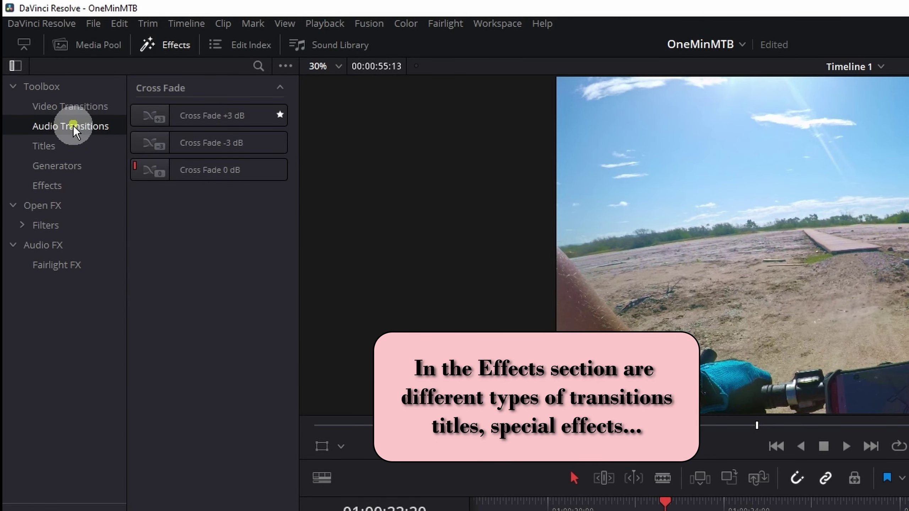
left_click(47, 147)
left_click(49, 166)
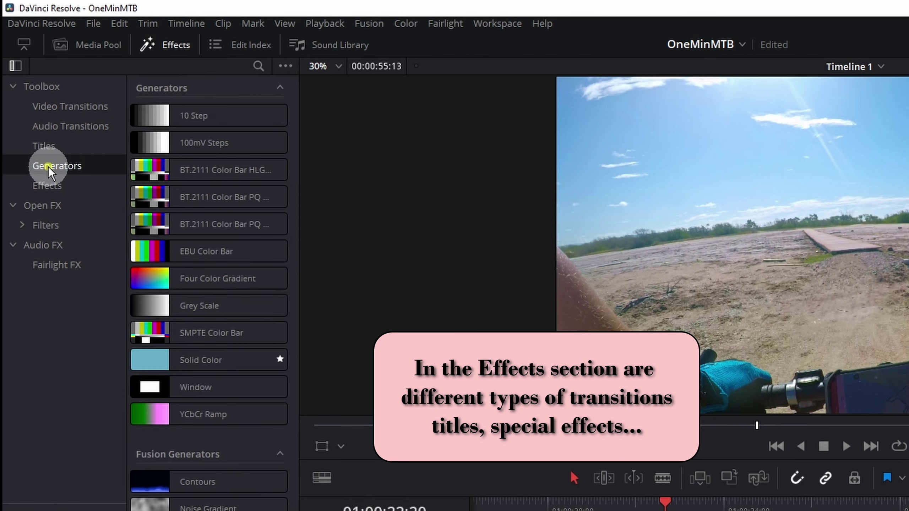
left_click(45, 186)
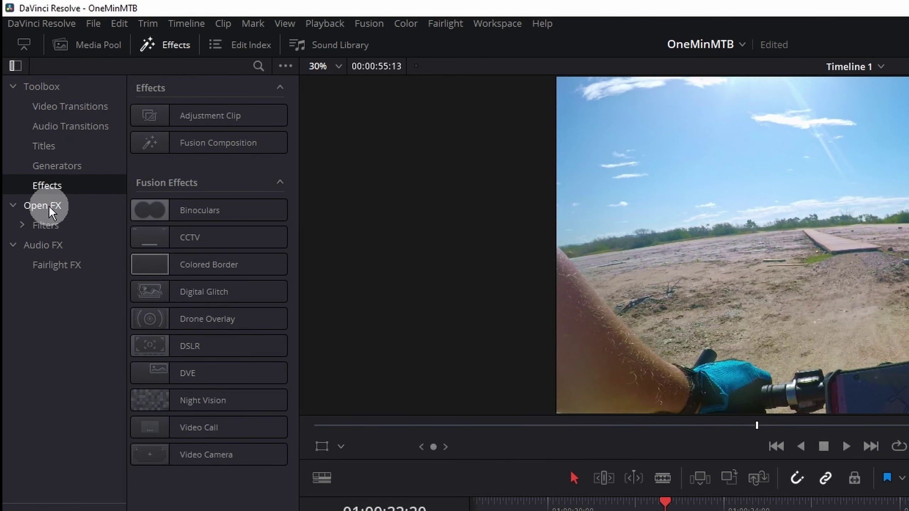
left_click(45, 225)
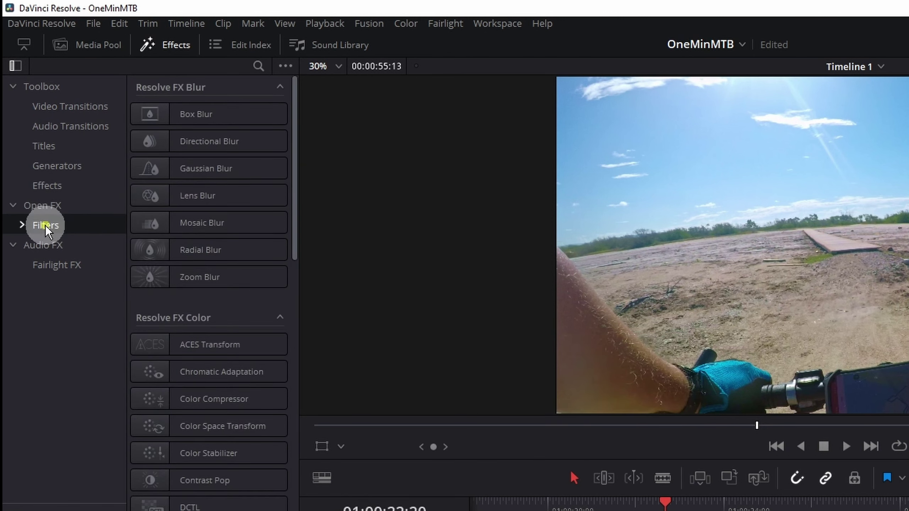
left_click(48, 246)
left_click(54, 260)
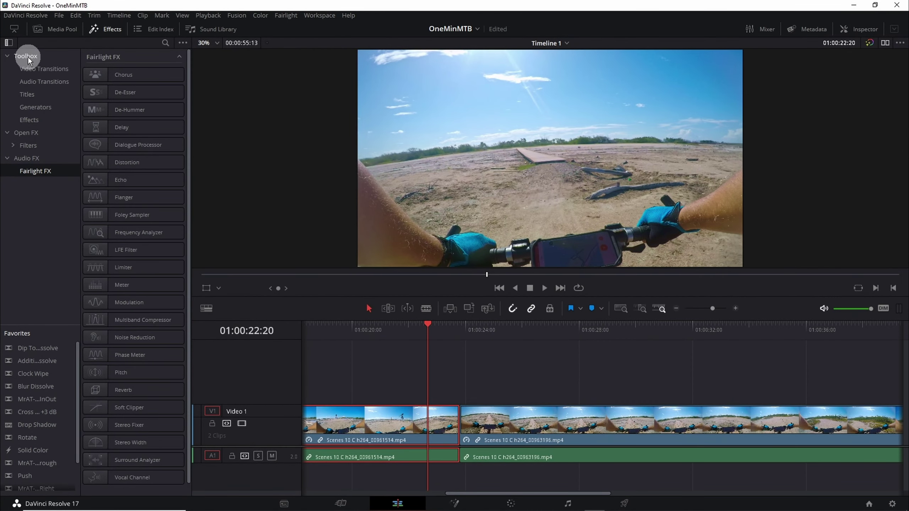
Step: Search the video transitions for 'drop' and try dragging Drop Warp onto the clip junction
left_click(36, 68)
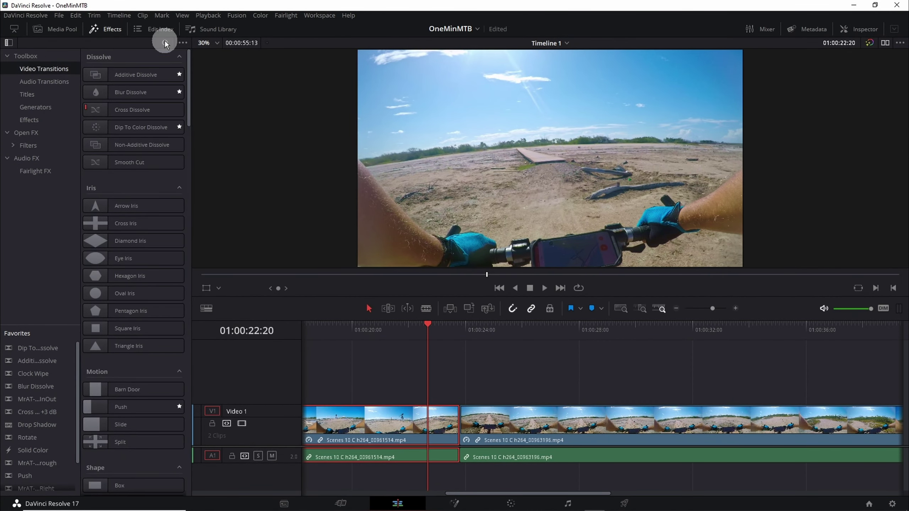
left_click(165, 41)
type("drop")
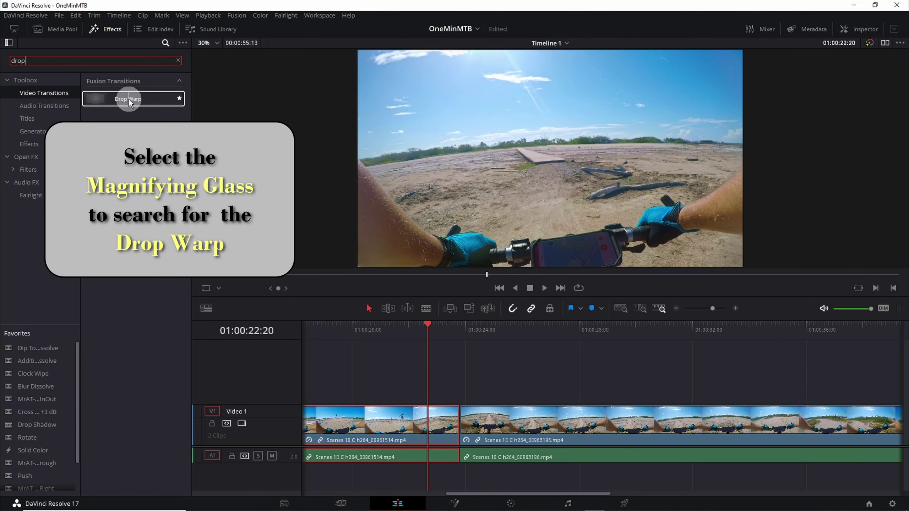
mouse_move(132, 98)
left_mouse_down()
mouse_move(301, 162)
mouse_move(461, 426)
left_mouse_up()
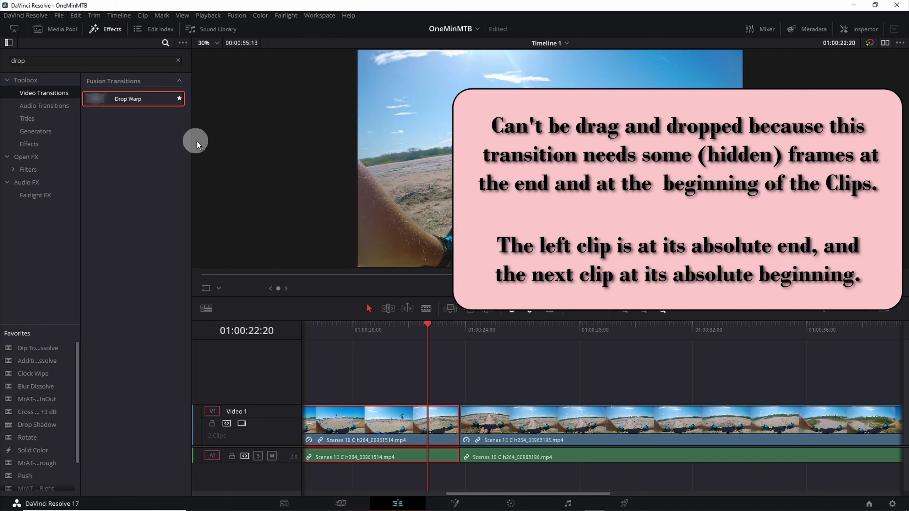
left_click_drag(143, 106, 460, 424)
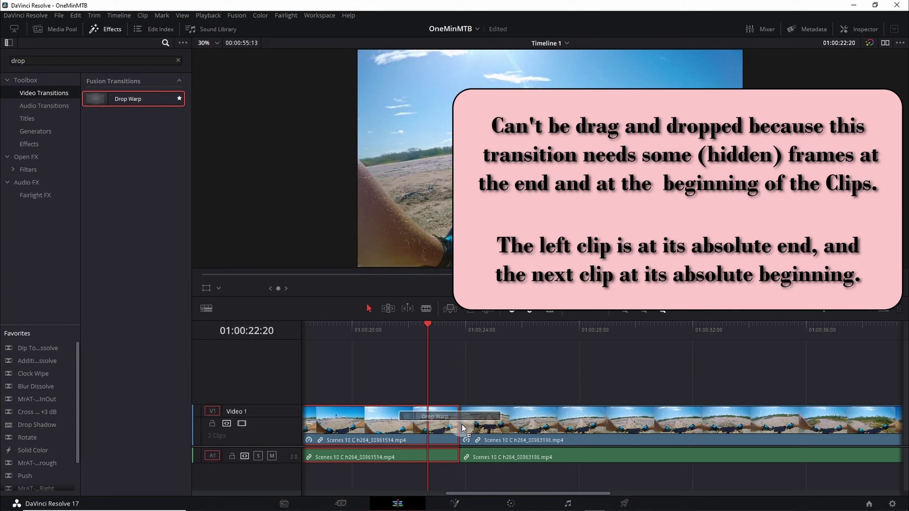
left_click(108, 31)
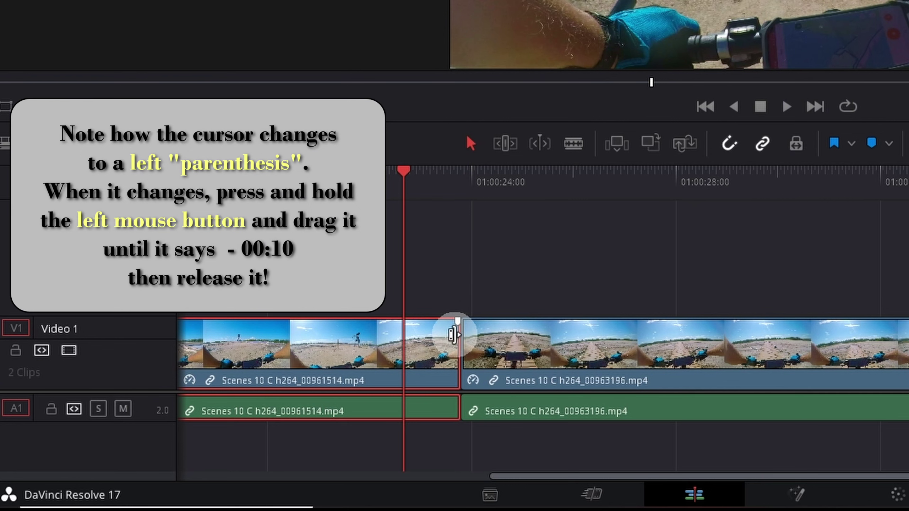
Step: Trim ten frames off the first clip's end and slide the second clip left against it
left_click_drag(452, 335, 437, 335)
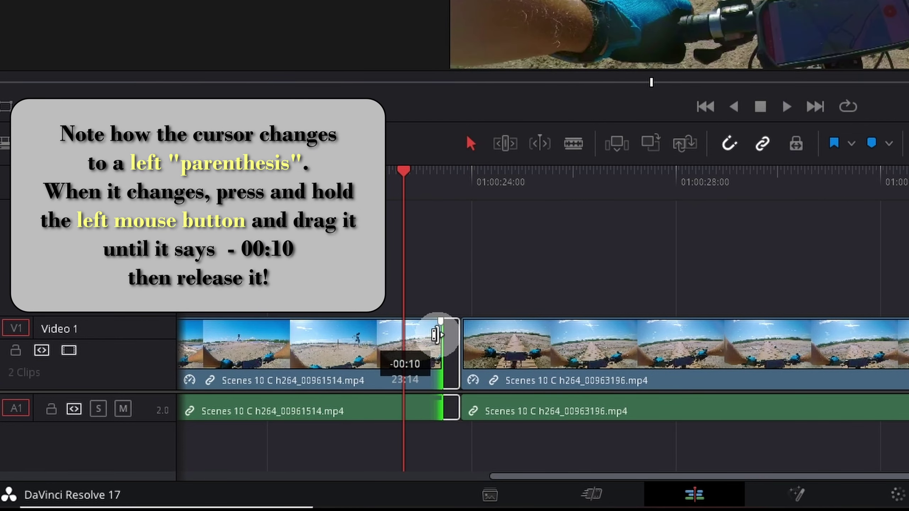
left_click_drag(435, 335, 487, 335)
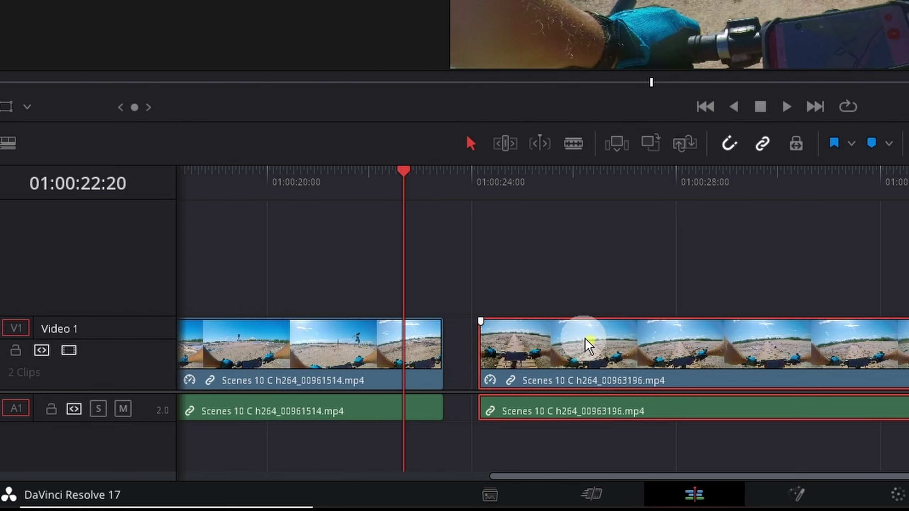
left_click_drag(585, 345, 574, 341)
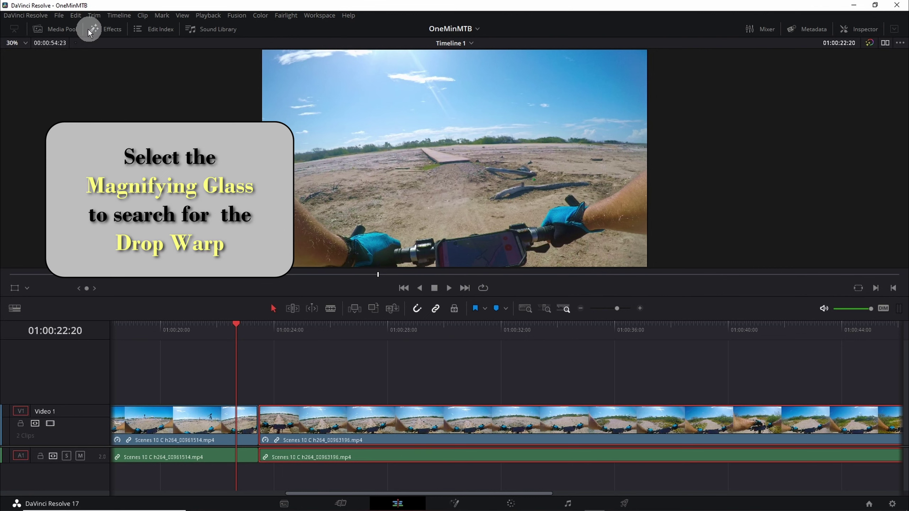
Step: Search 'drop' and place the Drop Warp transition on the cut between the clips
left_click(108, 29)
type("drop")
left_click_drag(142, 106, 456, 417)
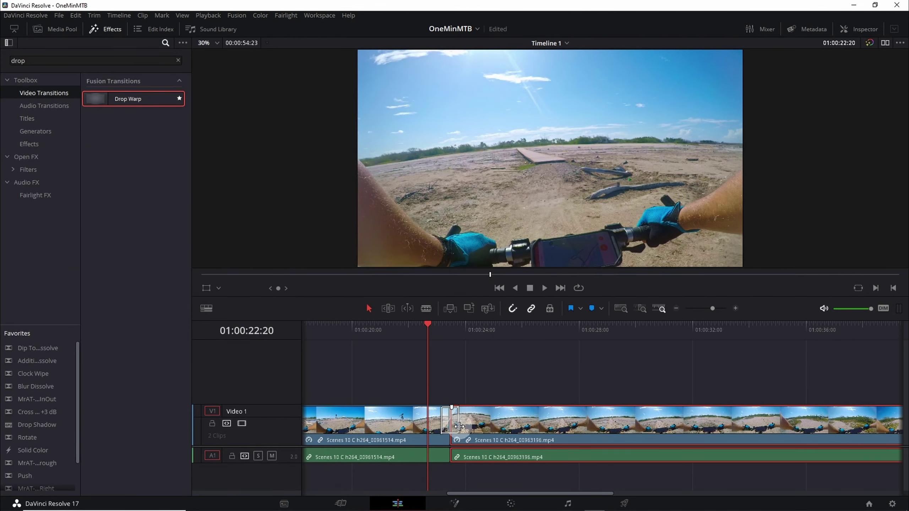
left_click(109, 29)
Step: Replay the timeline from just before the cut to preview the Drop Warp transition
key("space")
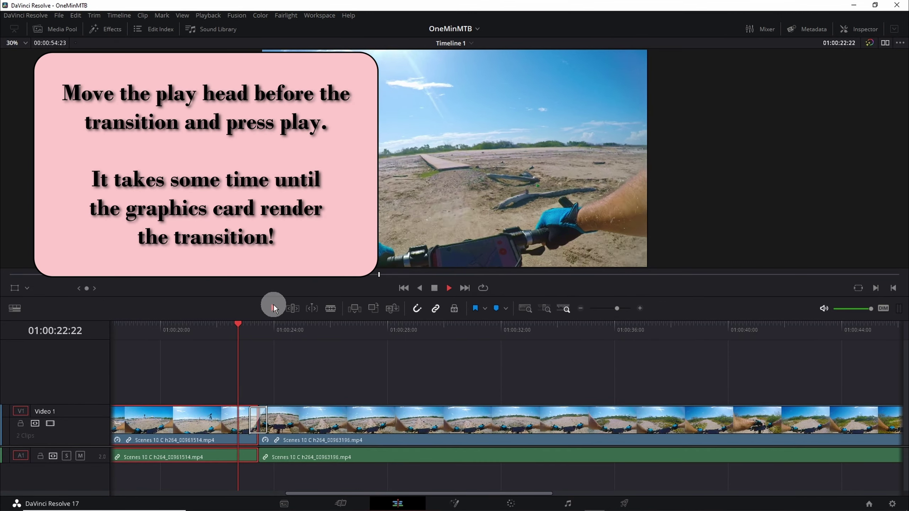
key("space")
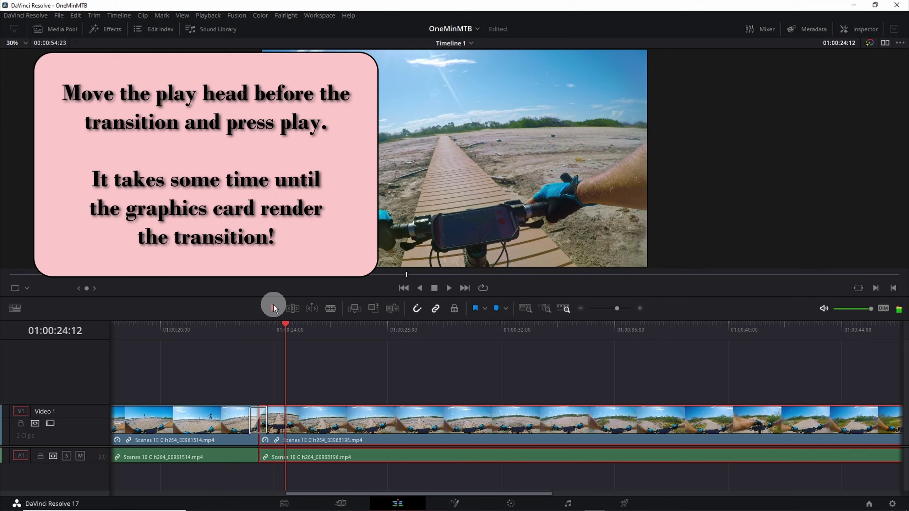
left_click(249, 332)
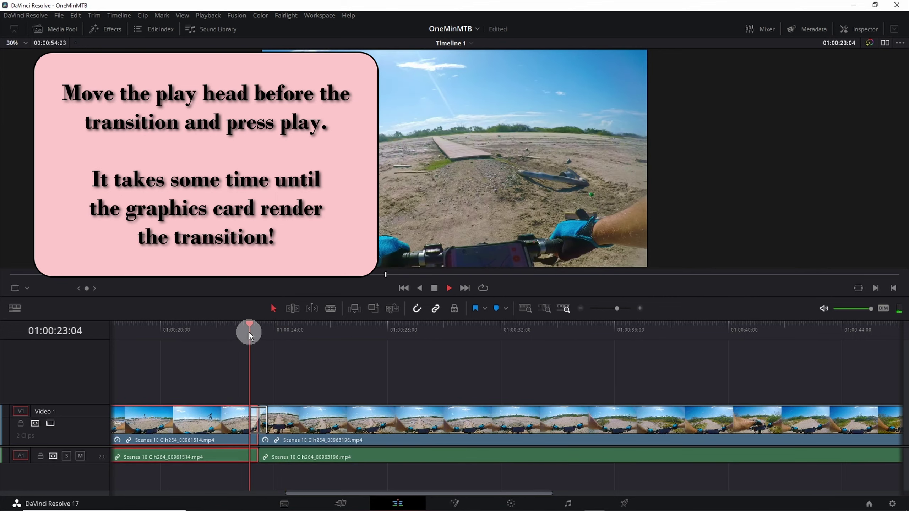
key("space")
left_click(244, 333)
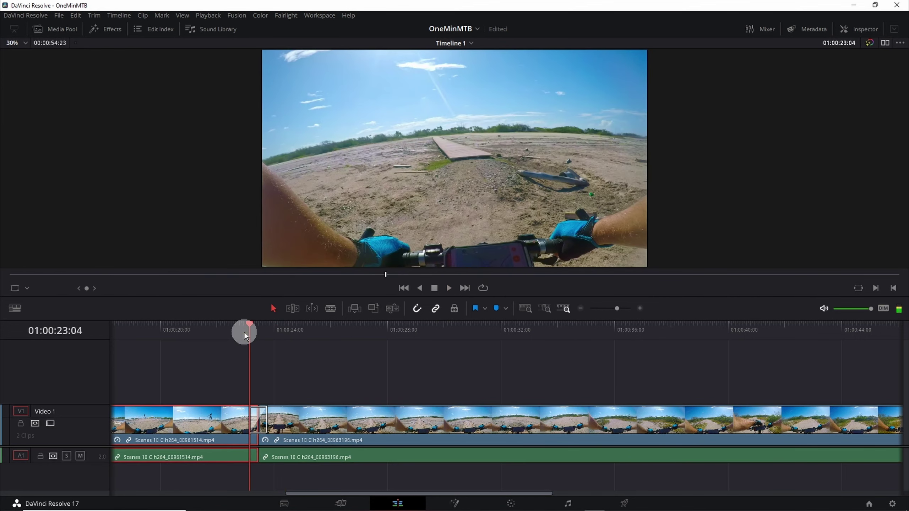
key("space")
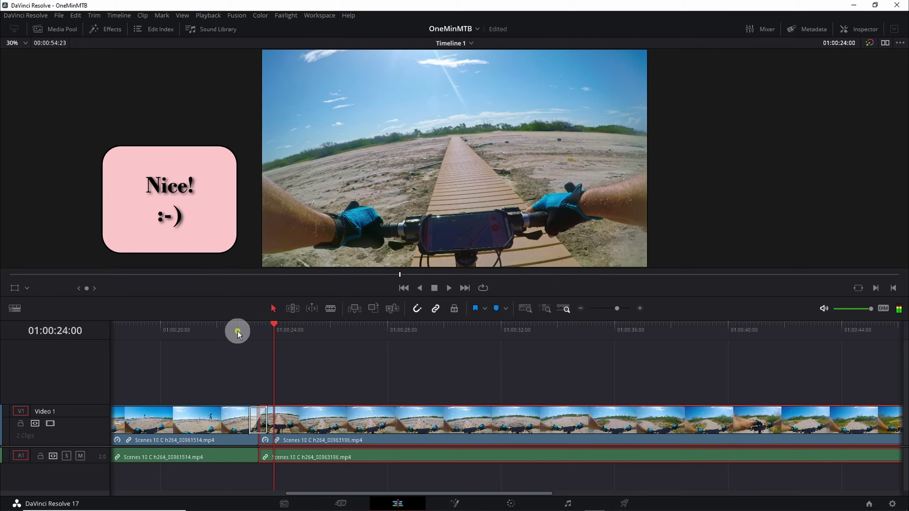
left_click(237, 331)
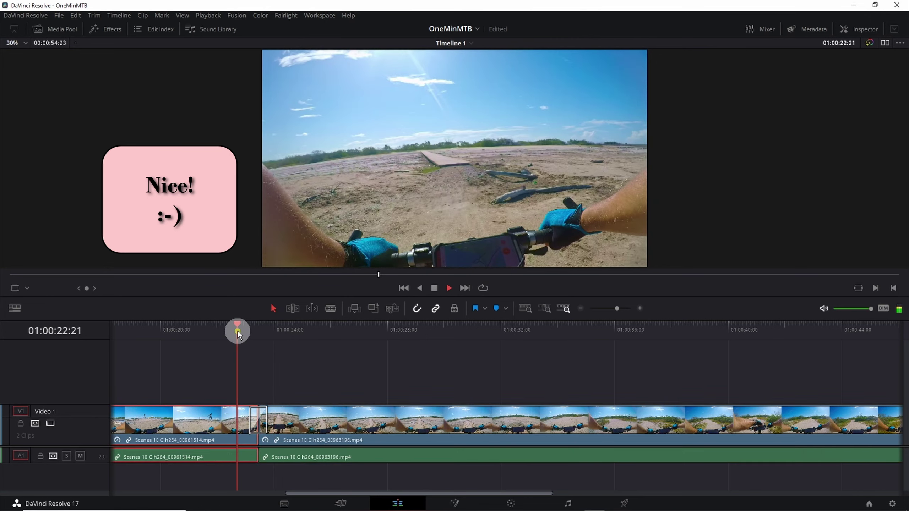
left_click(237, 331)
key("space")
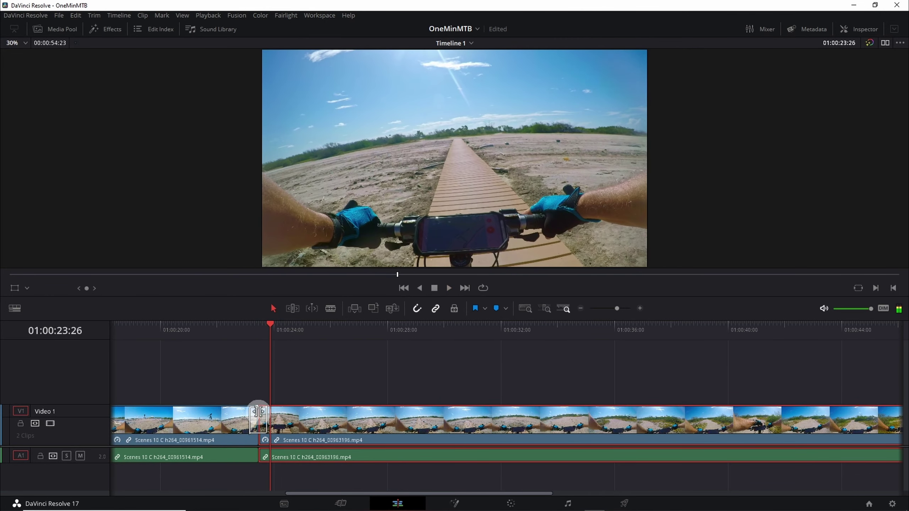
left_click(253, 419)
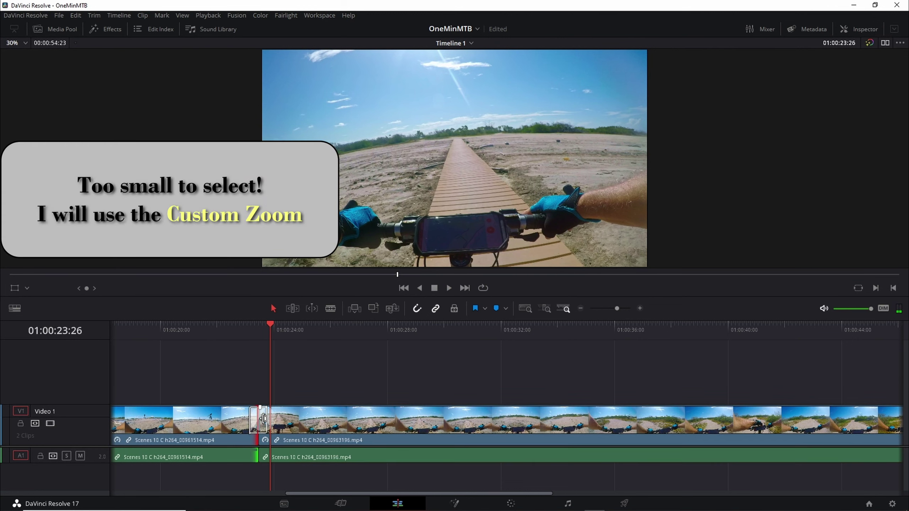
Step: Zoom in on the transition and open the Inspector with the first clip selected
left_click(643, 311)
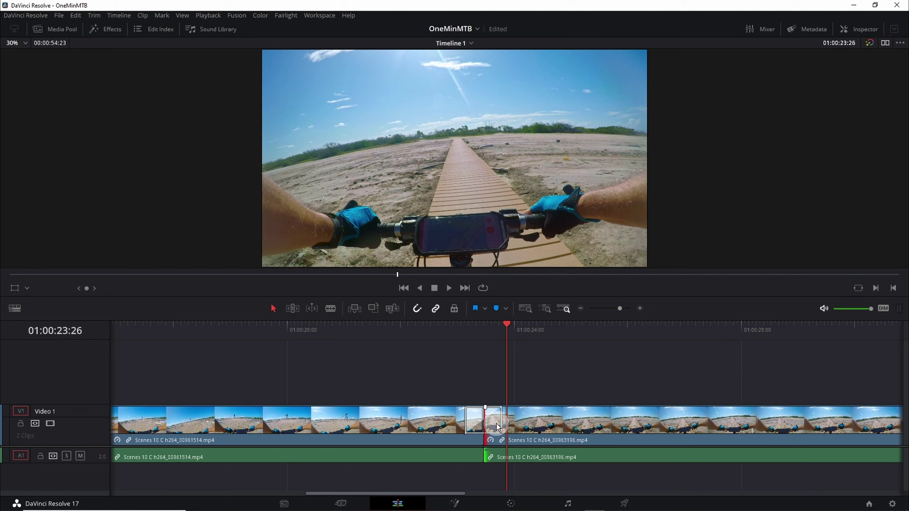
left_click(863, 33)
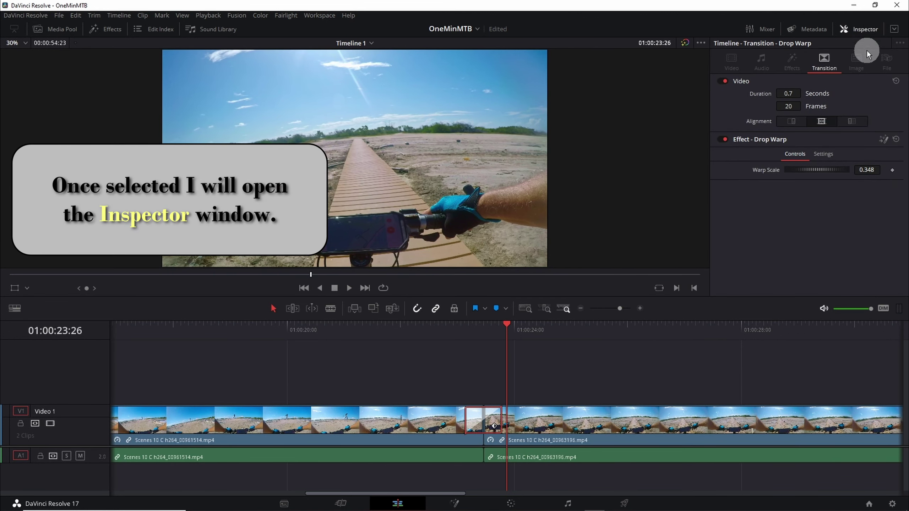
left_click(400, 424)
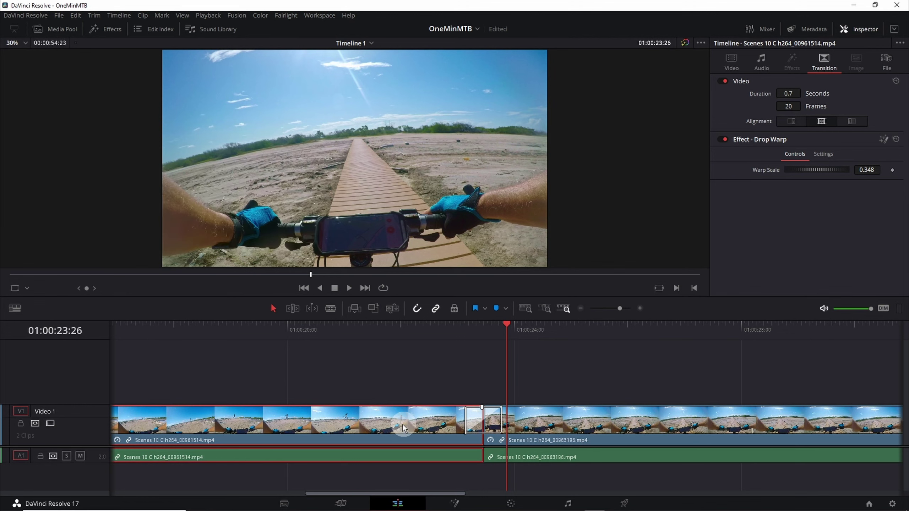
left_click(419, 325)
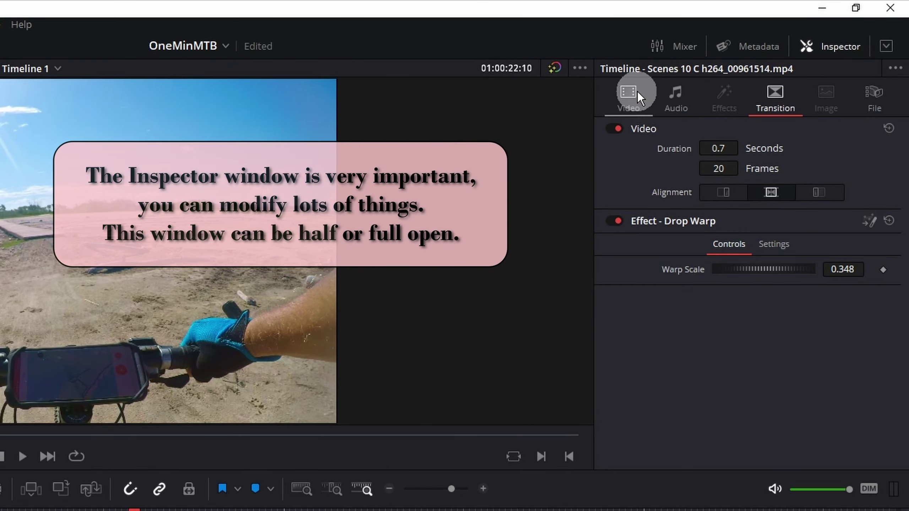
Step: Show the clip's Video tab with Transform, Cropping and Composite, toggling the panel to full height and back
left_click(732, 65)
scroll(825, 302, "down", 1)
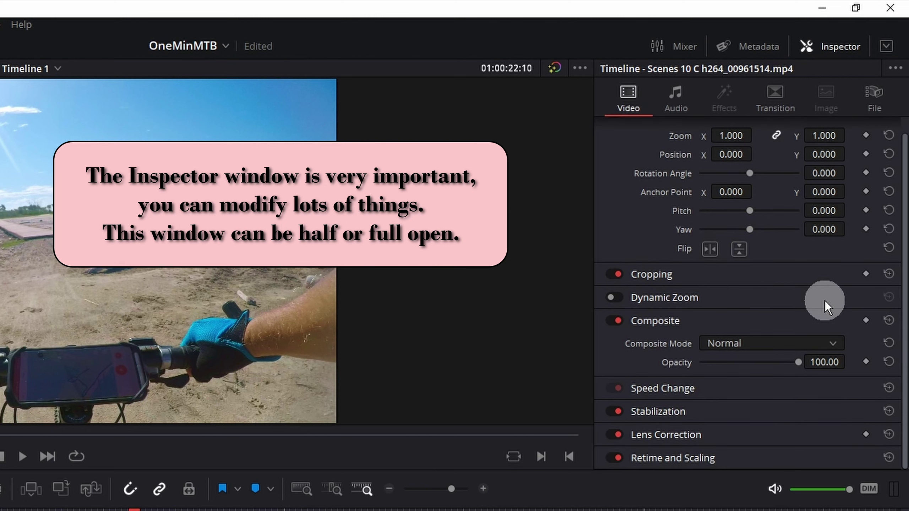
scroll(793, 390, "up", 1)
scroll(793, 390, "down", 1)
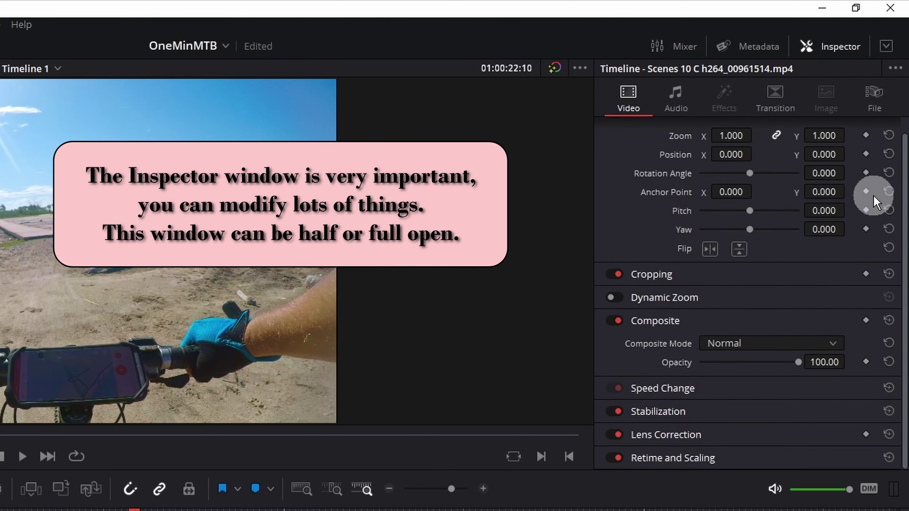
left_click(885, 48)
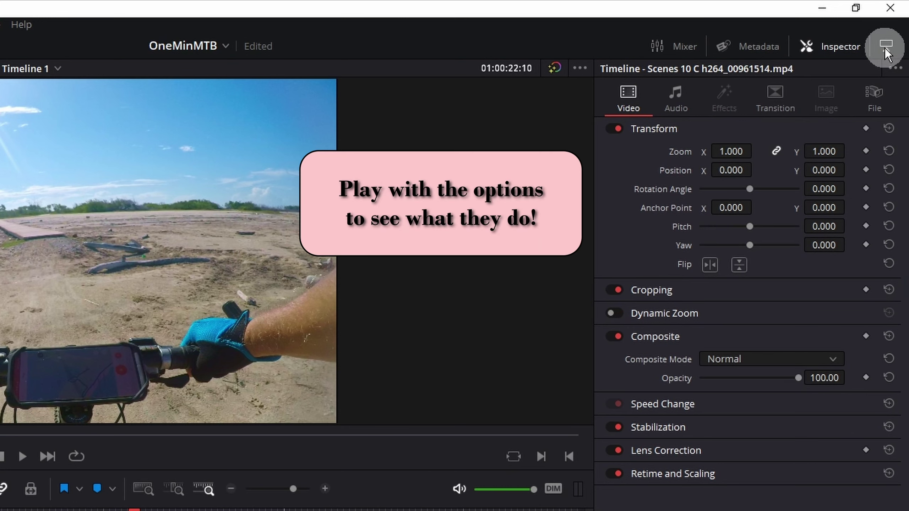
left_click(884, 48)
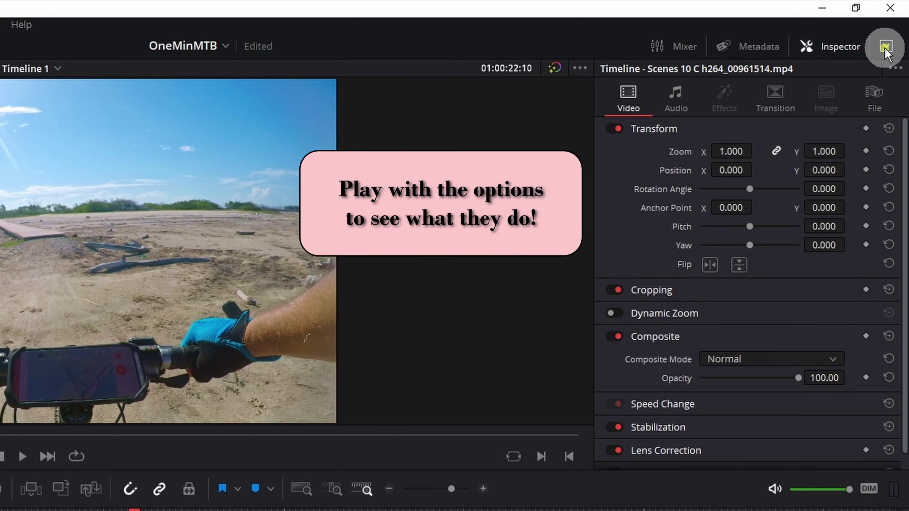
left_click(837, 45)
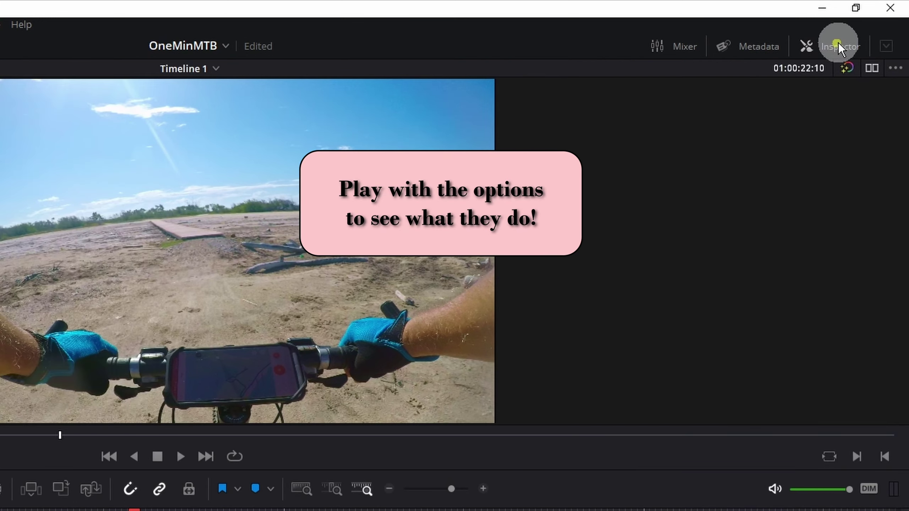
left_click(838, 46)
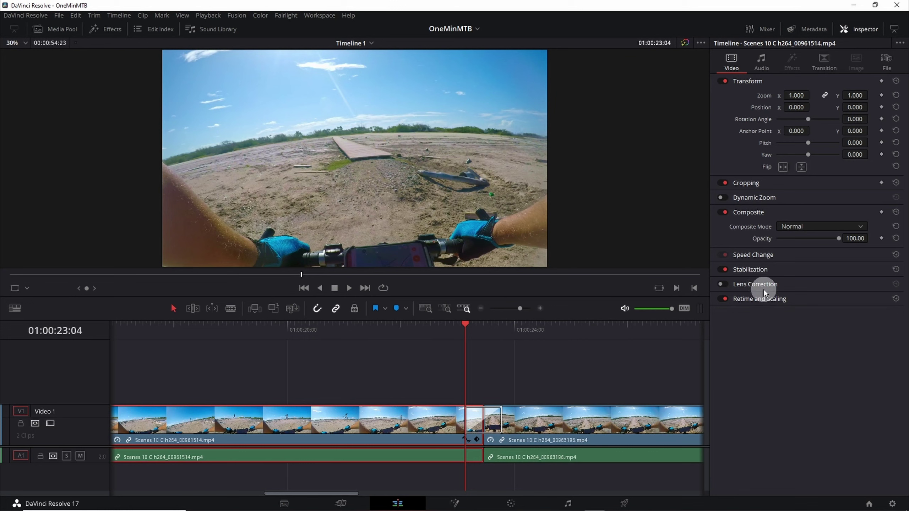
Step: Test the first clip's Zoom at 1.380, then view Drop Warp's settings and play past it
mouse_move(795, 96)
left_mouse_down()
mouse_move(813, 94)
mouse_move(801, 95)
left_mouse_up()
left_click(493, 422)
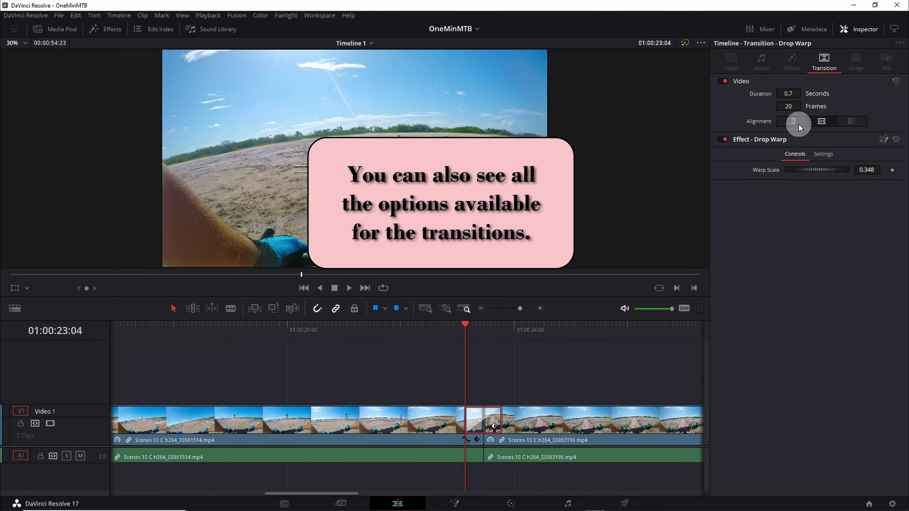
key("space")
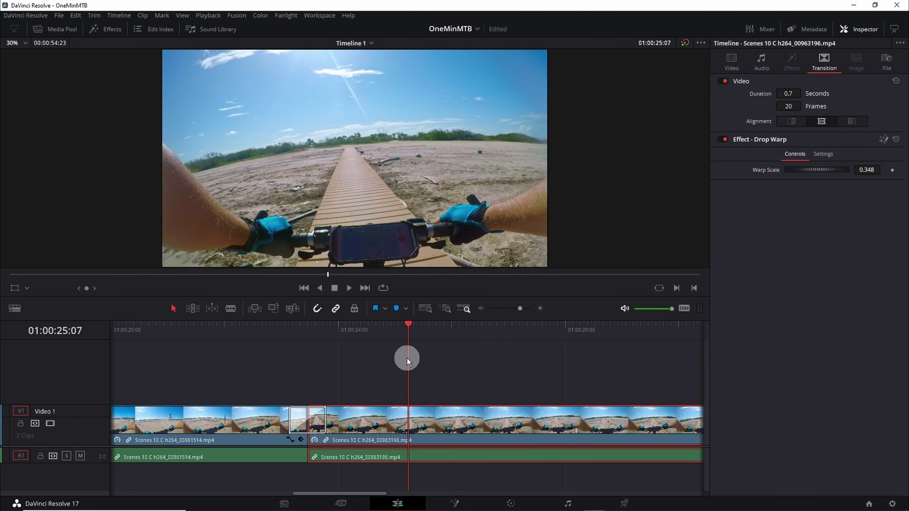
left_click_drag(331, 492, 571, 484)
left_click(584, 408)
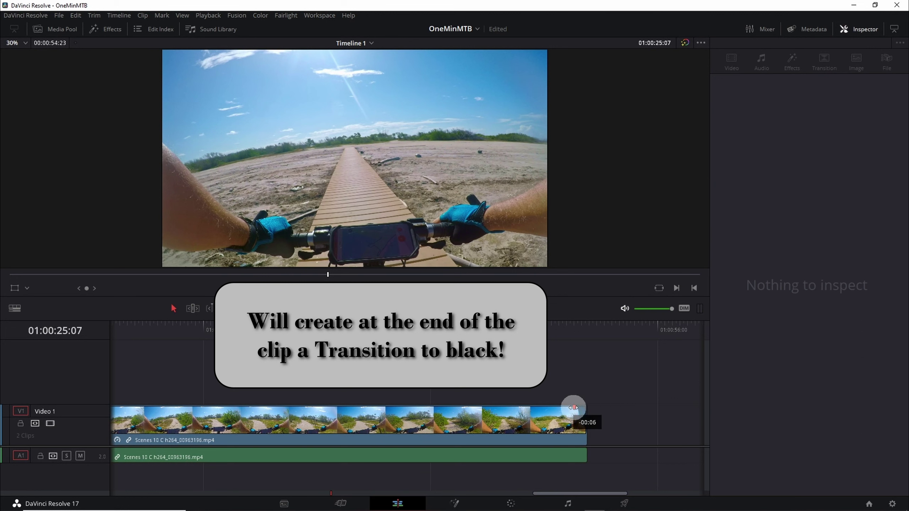
Step: Pull a roughly 28-frame fade to black onto the second clip's end and play it back
left_click_drag(571, 408, 568, 407)
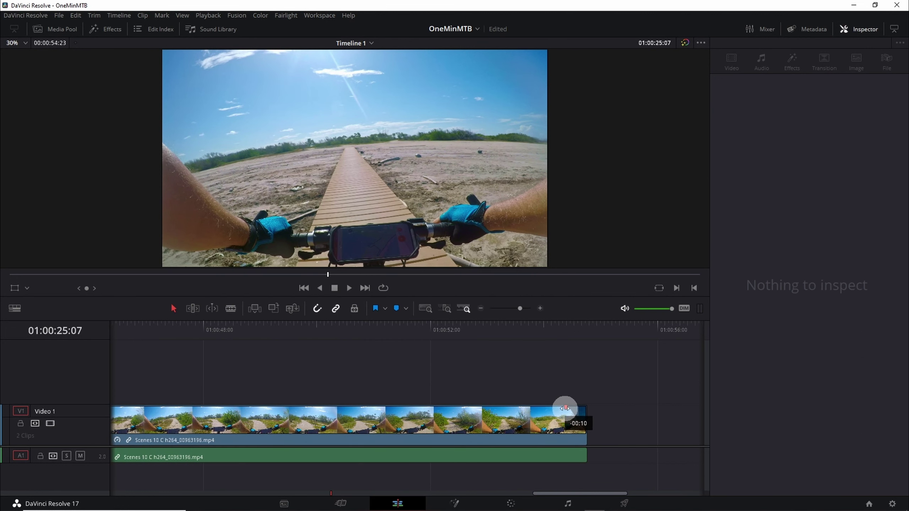
left_click_drag(553, 409, 530, 408)
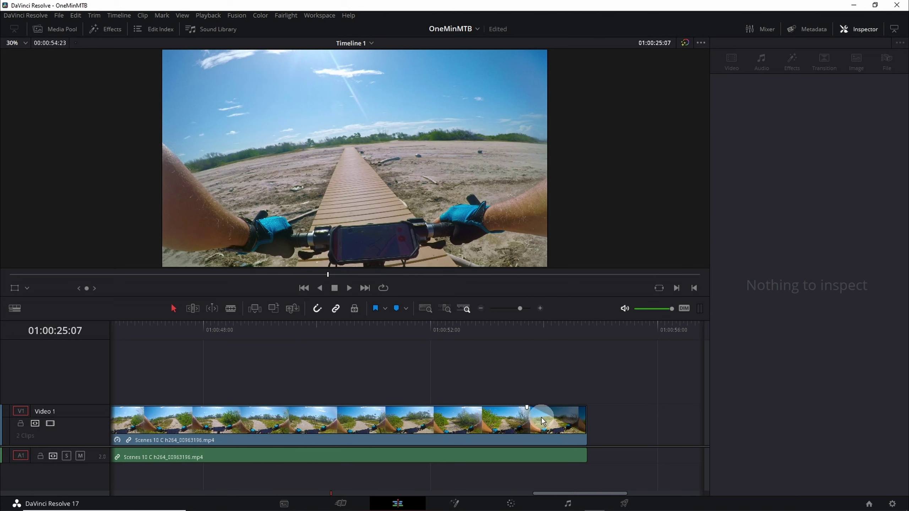
left_click(510, 334)
key("space")
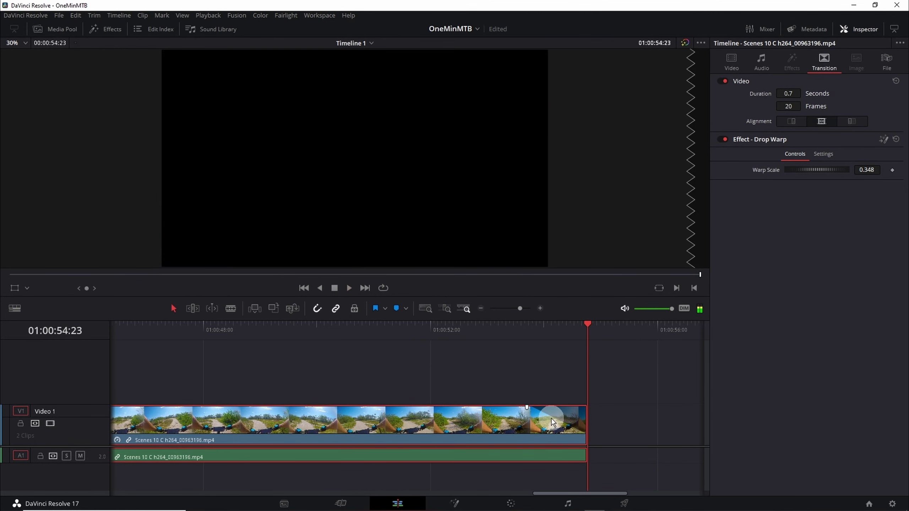
left_click(304, 288)
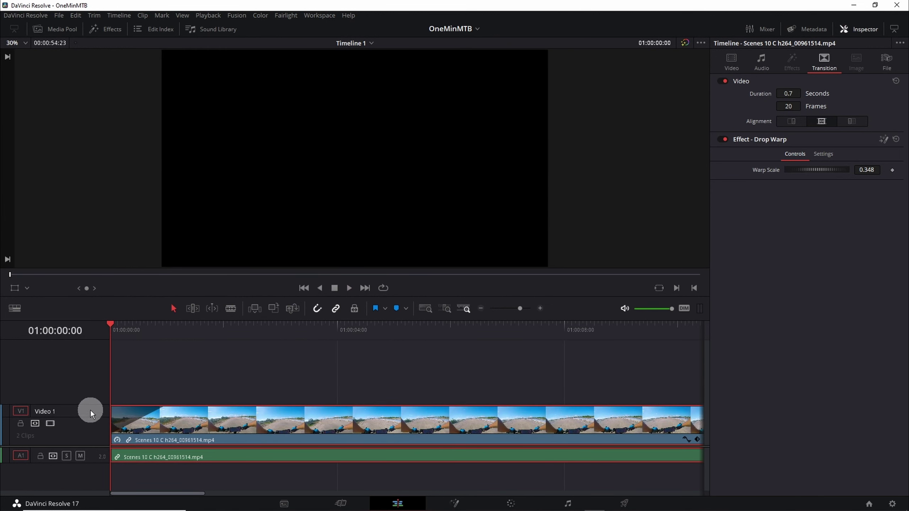
left_click_drag(94, 404, 90, 435)
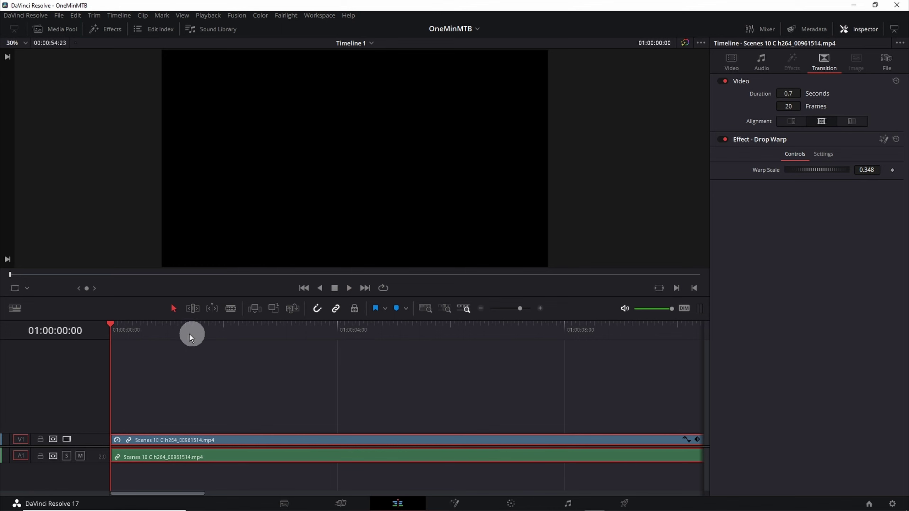
left_click_drag(197, 316, 215, 317)
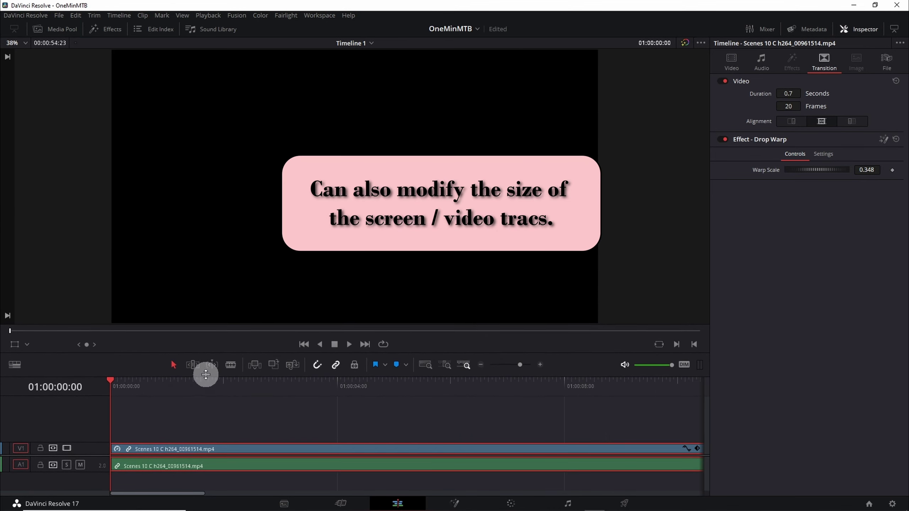
left_click_drag(215, 317, 215, 336)
key("space")
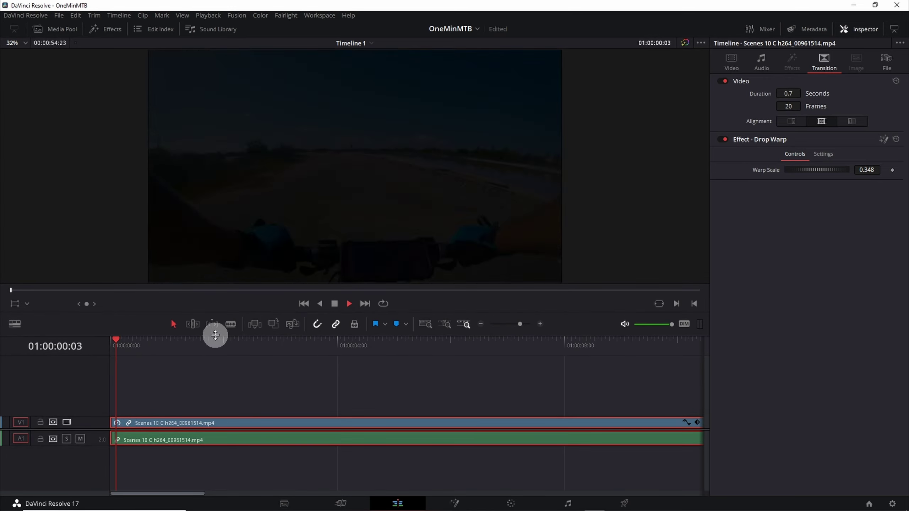
key("space")
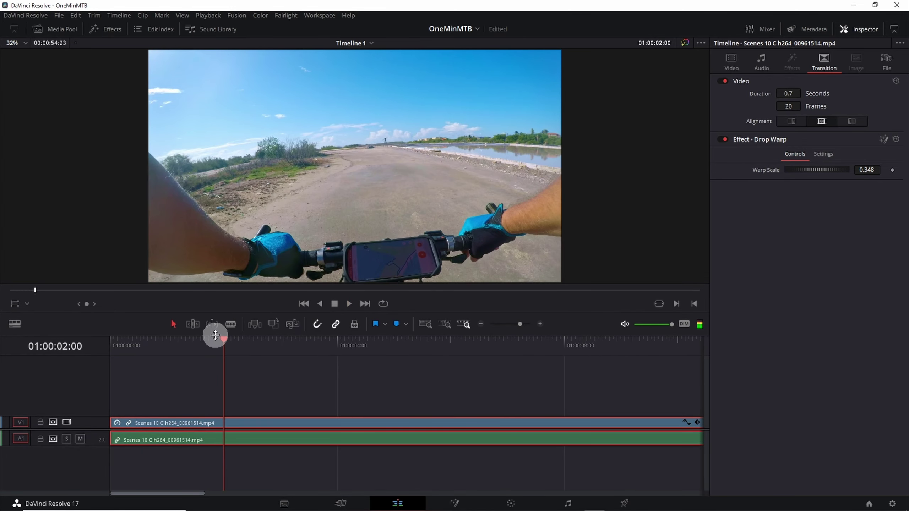
scroll(347, 175, "up", 2)
scroll(347, 180, "up", 2)
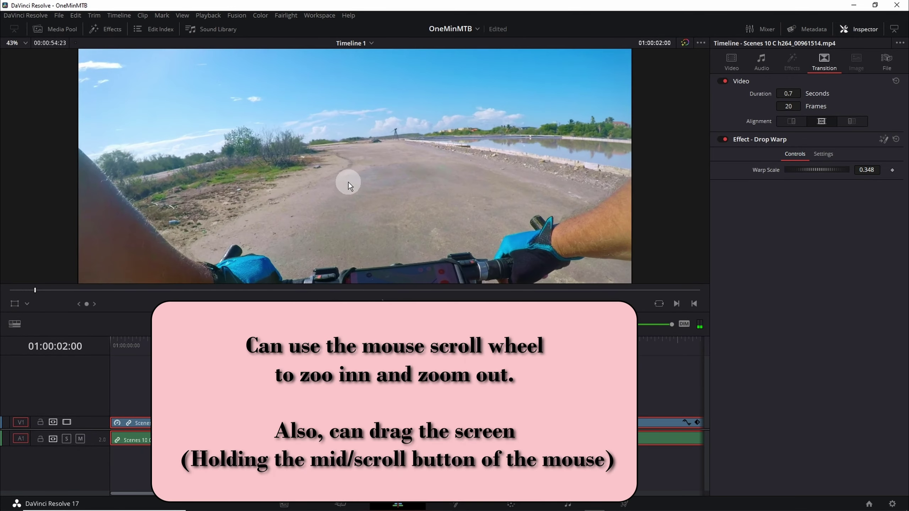
scroll(393, 150, "up", 2)
mouse_move(376, 134)
left_mouse_down()
mouse_move(227, 222)
mouse_move(96, 205)
mouse_move(393, 203)
mouse_move(511, 225)
mouse_move(493, 197)
mouse_move(425, 202)
mouse_move(468, 168)
mouse_move(459, 177)
left_mouse_up()
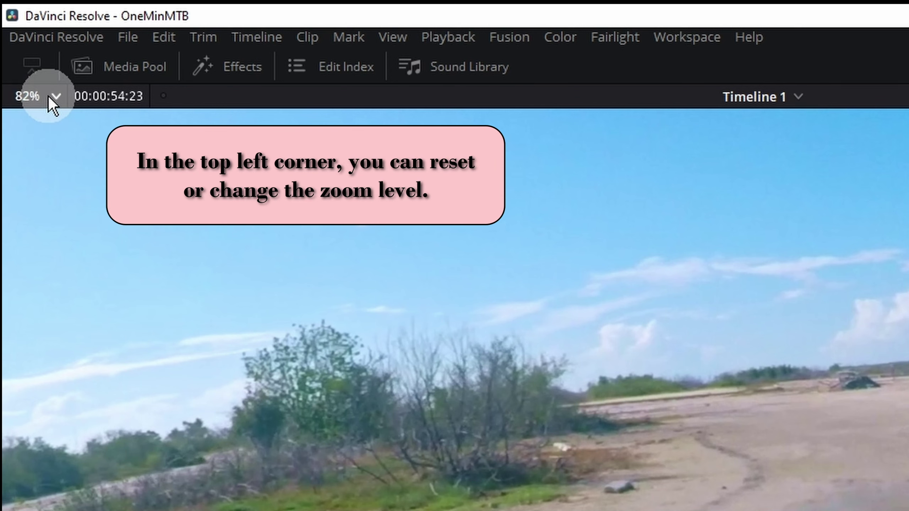
left_click(49, 95)
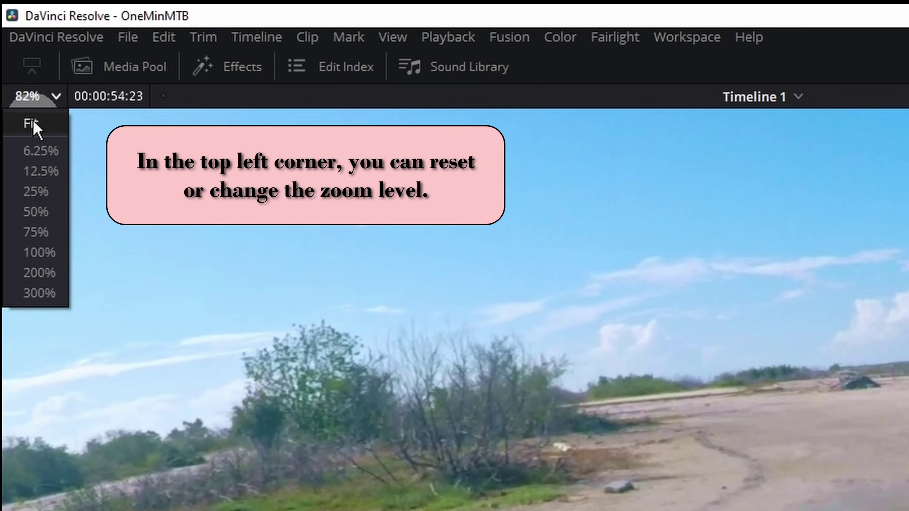
left_click(41, 252)
left_click(50, 95)
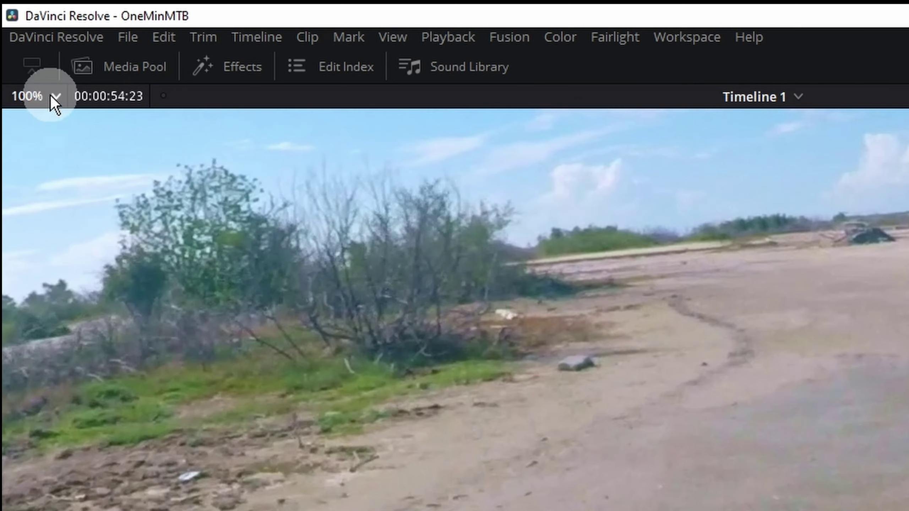
left_click(25, 43)
left_click(18, 67)
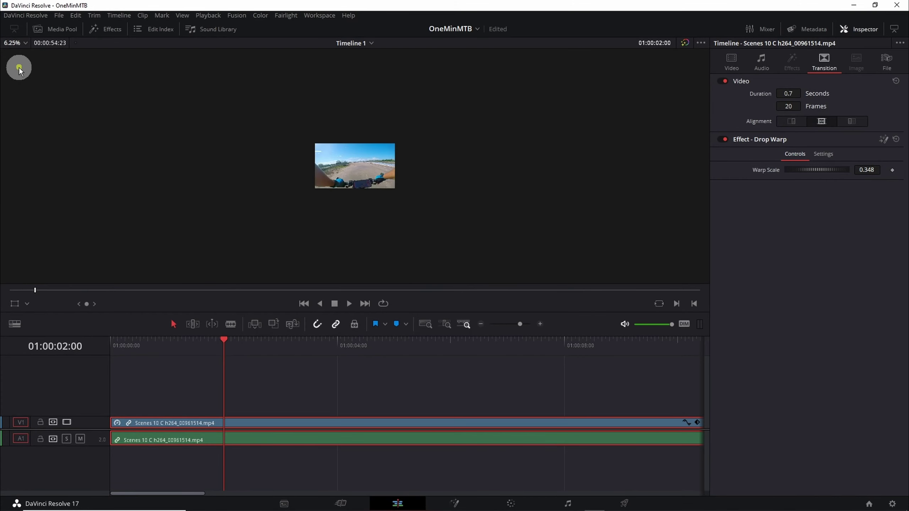
left_click(24, 43)
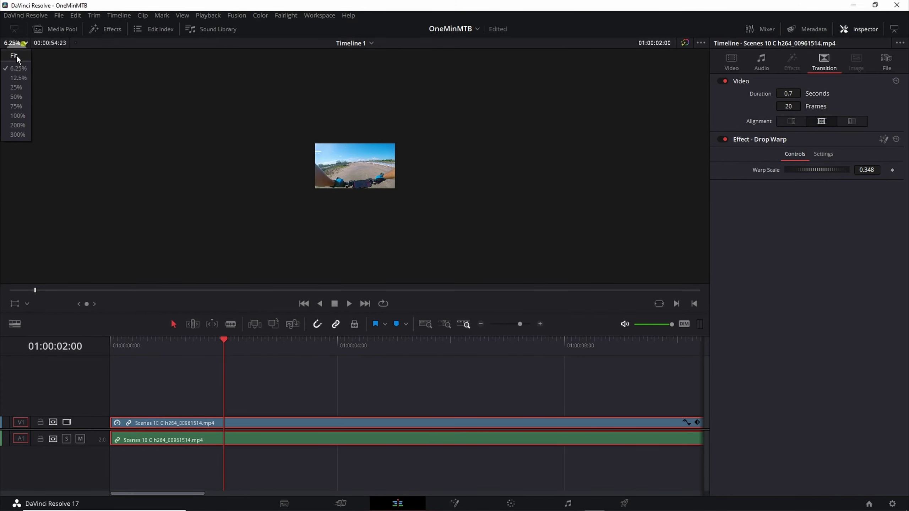
left_click(15, 56)
left_click(332, 337)
key("space")
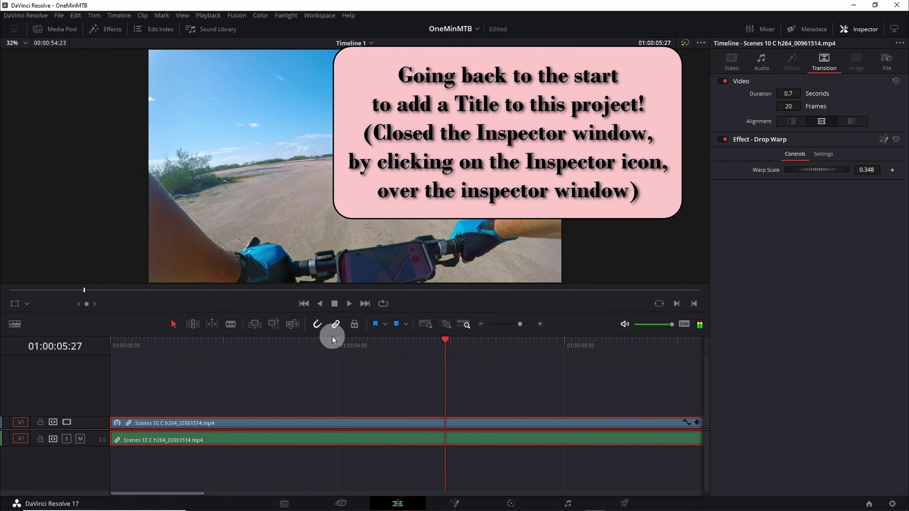
left_click(307, 303)
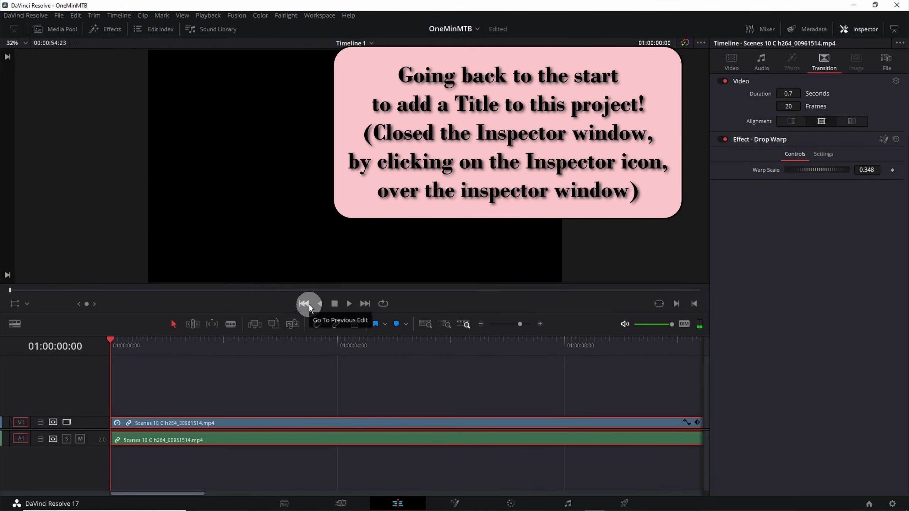
Step: Enlarge the V1 track, reopen Effects, clear the 'drop' search and list the Titles
left_click_drag(99, 417, 102, 394)
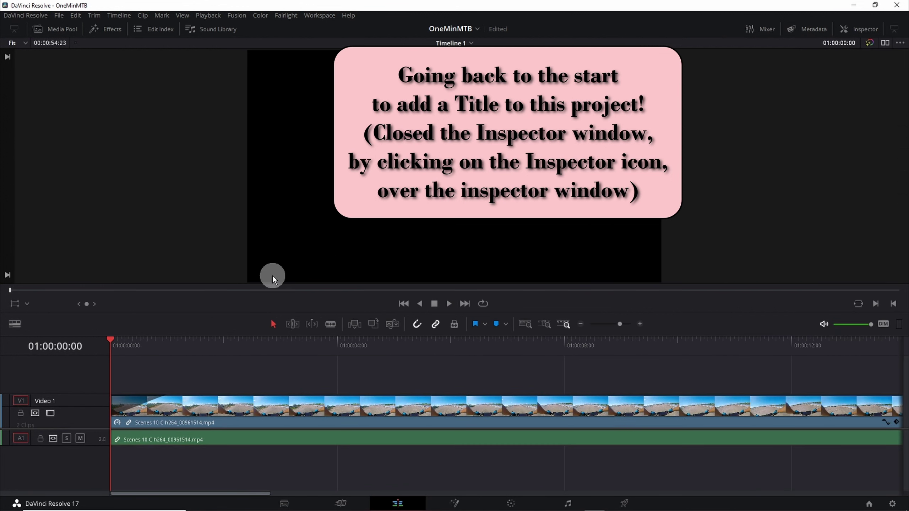
left_click(112, 29)
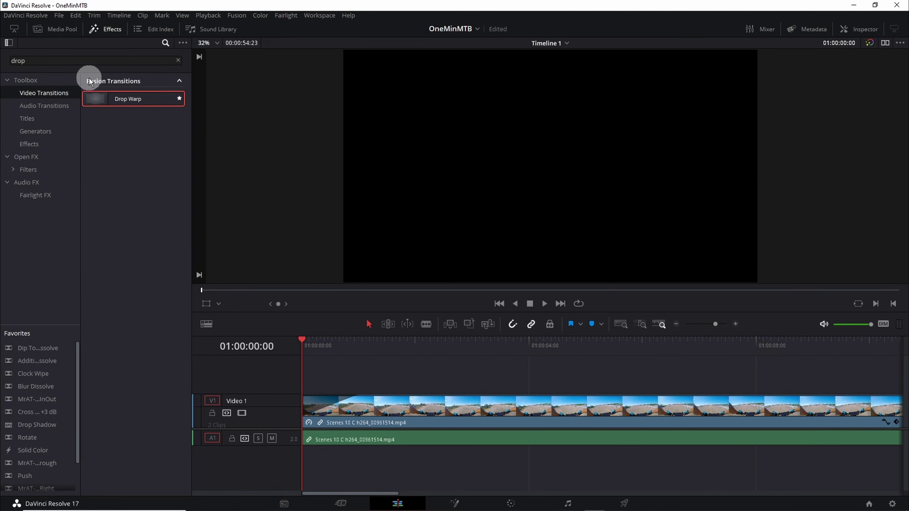
left_click(177, 60)
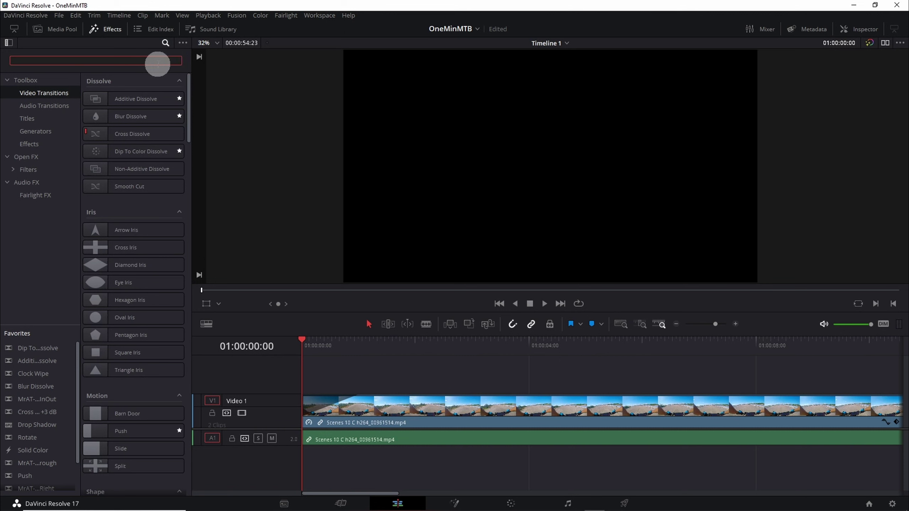
left_click(36, 118)
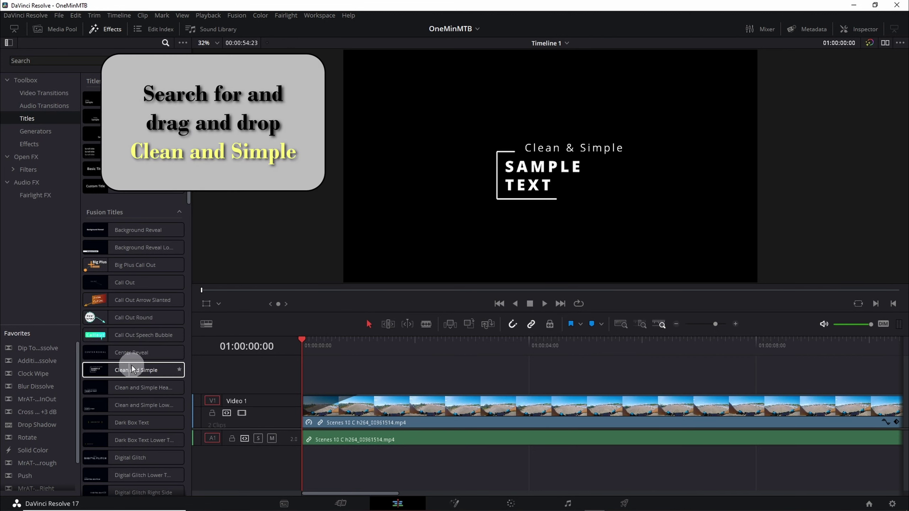
Step: Place the Clean and Simple title on Video 2 above the footage, keeping its default duration
left_click_drag(136, 366, 338, 396)
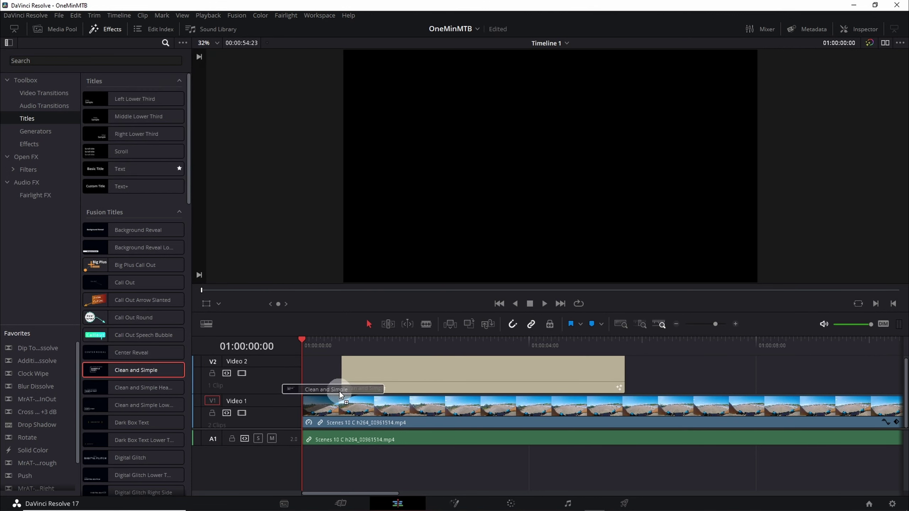
left_click_drag(339, 395, 336, 394)
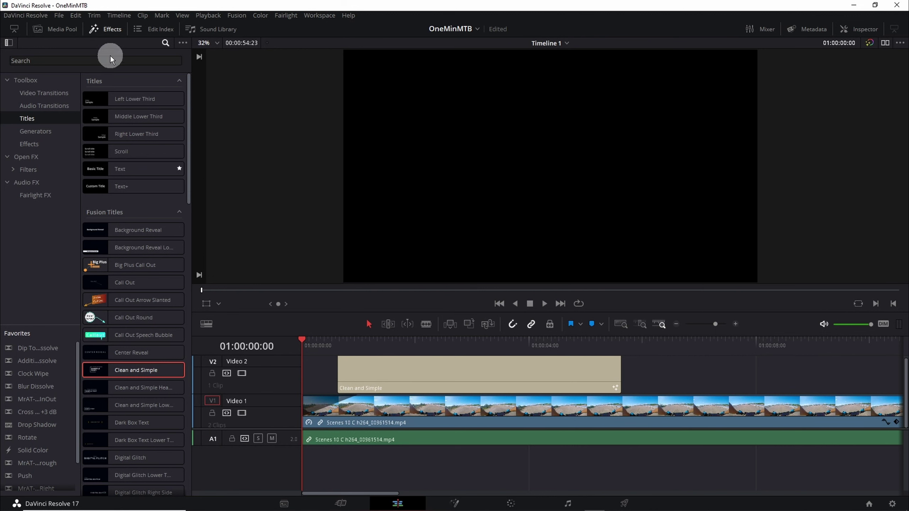
left_click(105, 29)
right_click(256, 373)
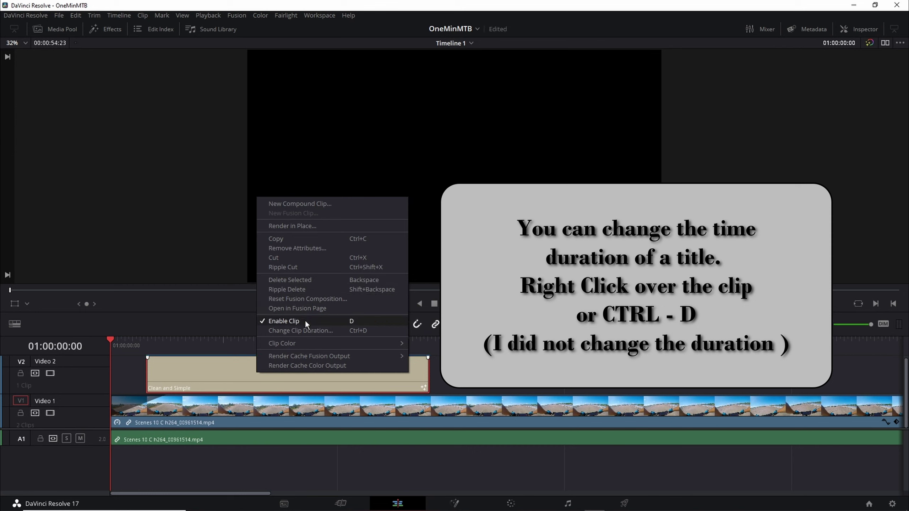
left_click(305, 330)
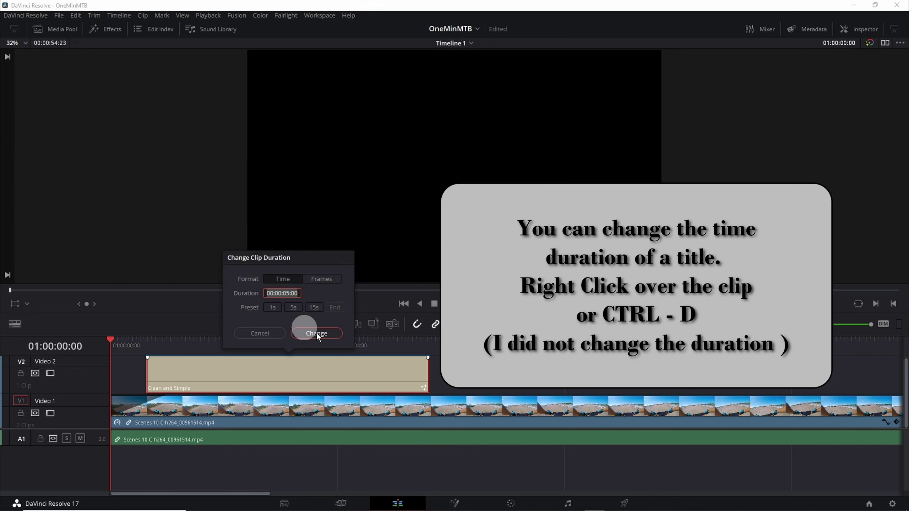
left_click(266, 334)
Step: Nudge the title clip a few frames later and play from the start to check its timing
left_click_drag(216, 368, 220, 365)
key("space")
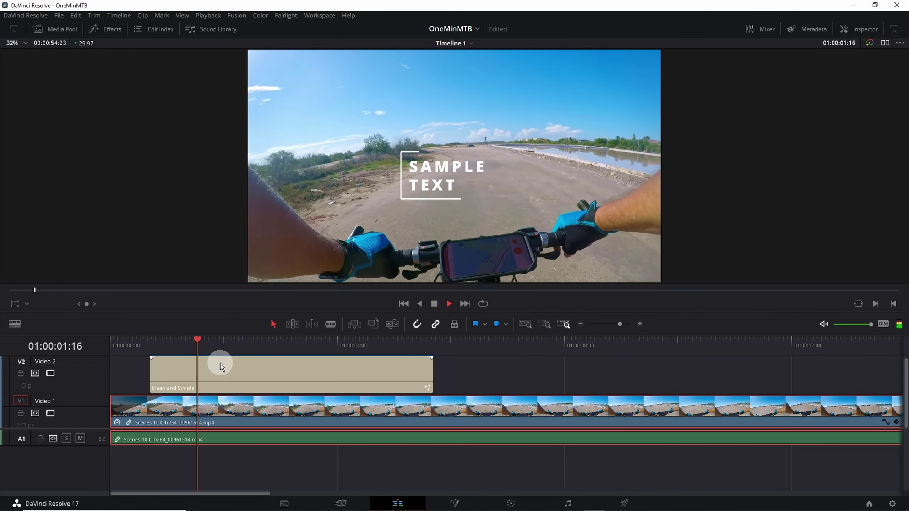
key("space")
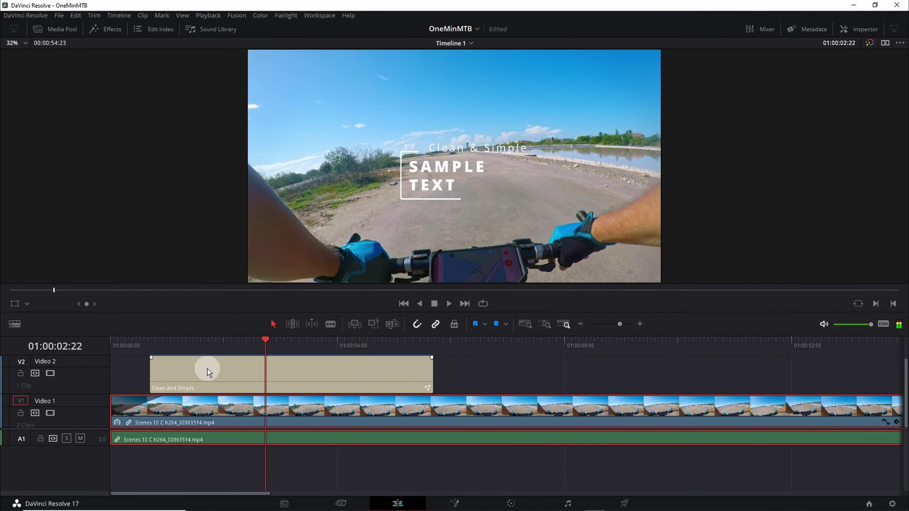
left_click_drag(203, 371, 205, 377)
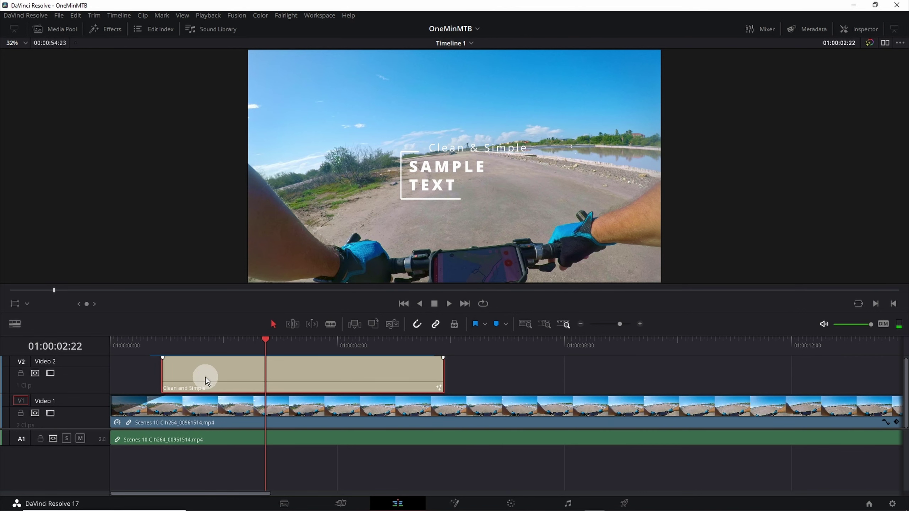
key("space")
key("space")
left_click_drag(153, 345, 130, 345)
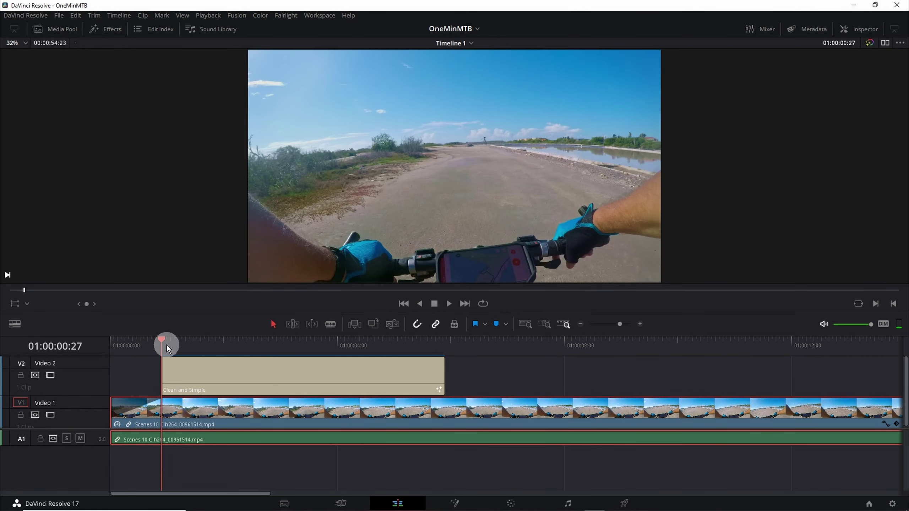
key("space")
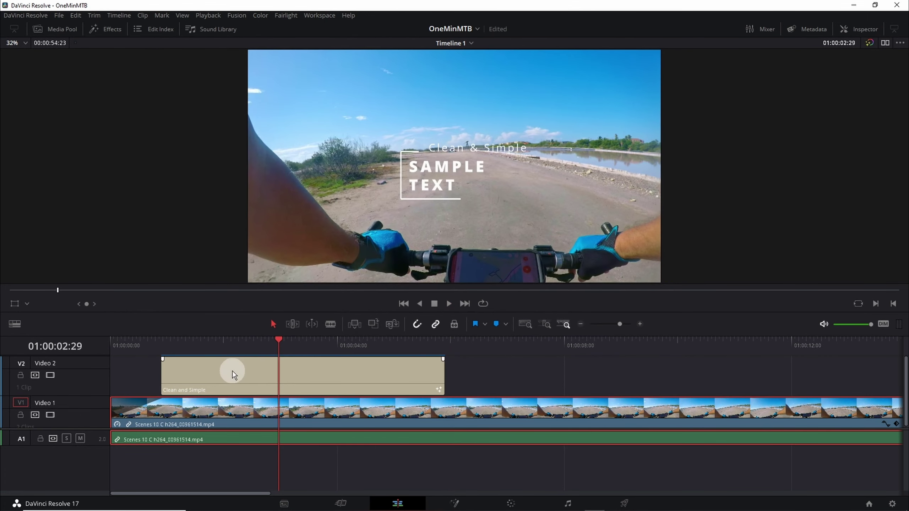
Step: In the Inspector, replace the Clean and Simple title's SAMPLE TEXT with 'Slow' and 'Rider' on two lines
left_click(232, 371)
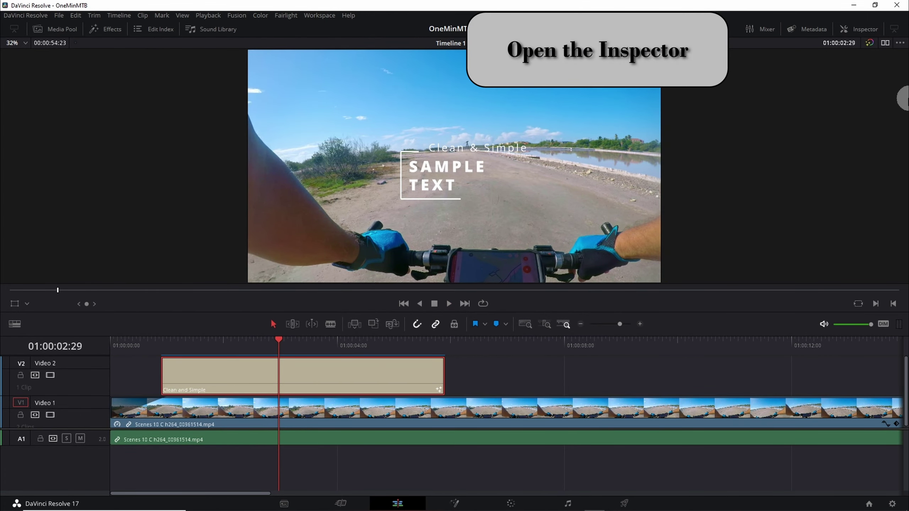
left_click(872, 30)
left_click(872, 29)
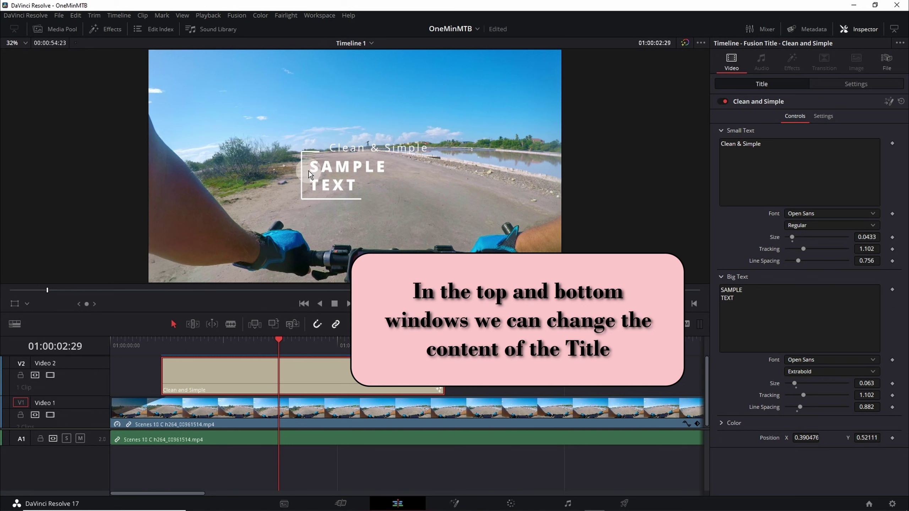
left_click(738, 298)
left_click_drag(738, 298, 702, 283)
type("Slow")
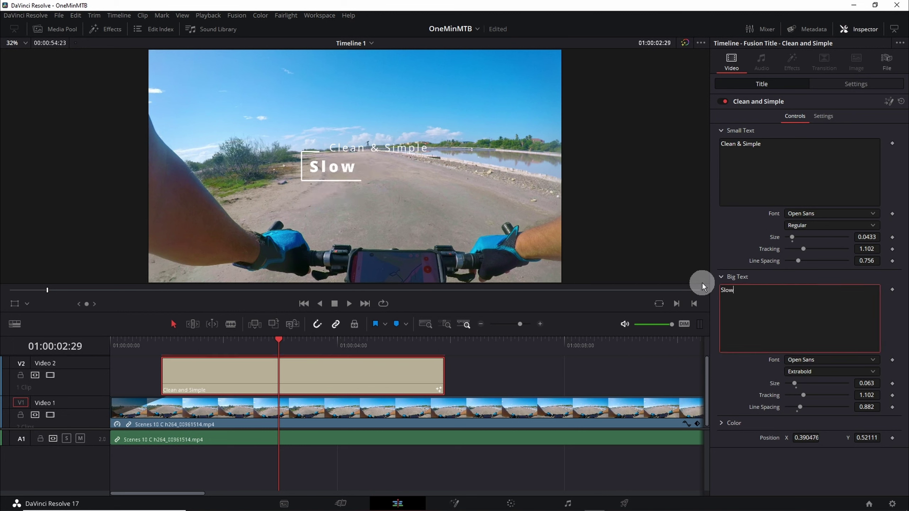
key("Return")
type("Rider")
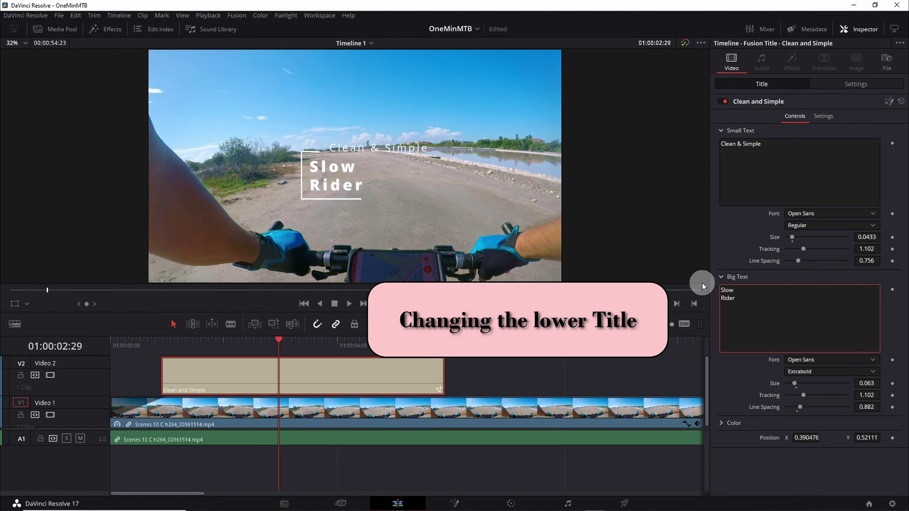
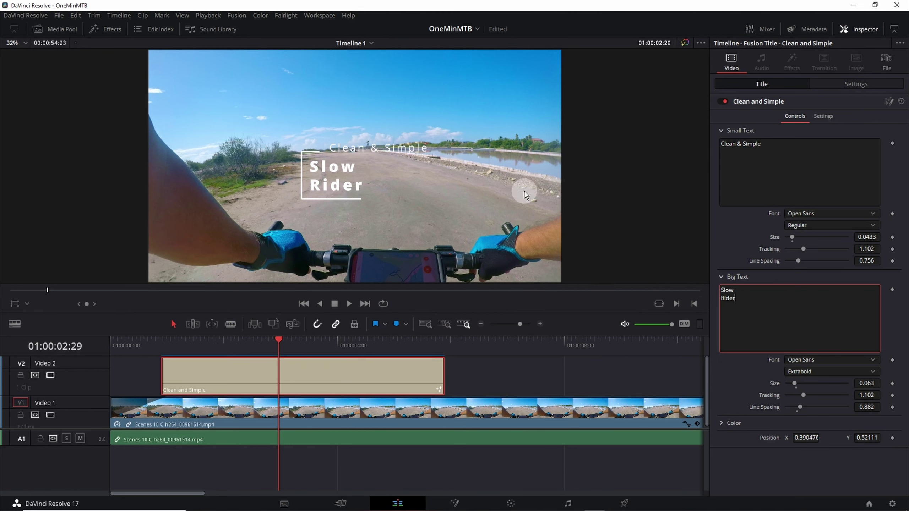
Step: Replace the small title text 'Clean & Simple' with 'OutdoorNut!' in Open Sans Extrabold
left_click(784, 139)
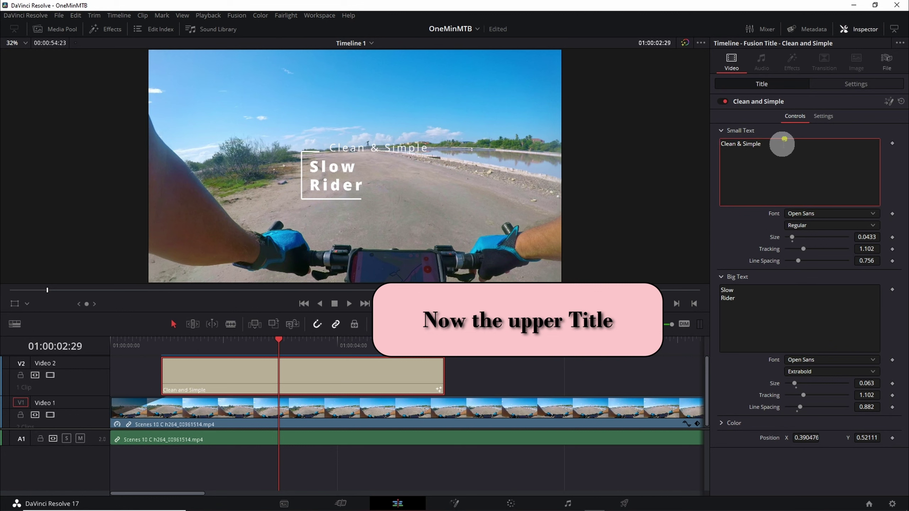
left_click_drag(778, 144, 717, 147)
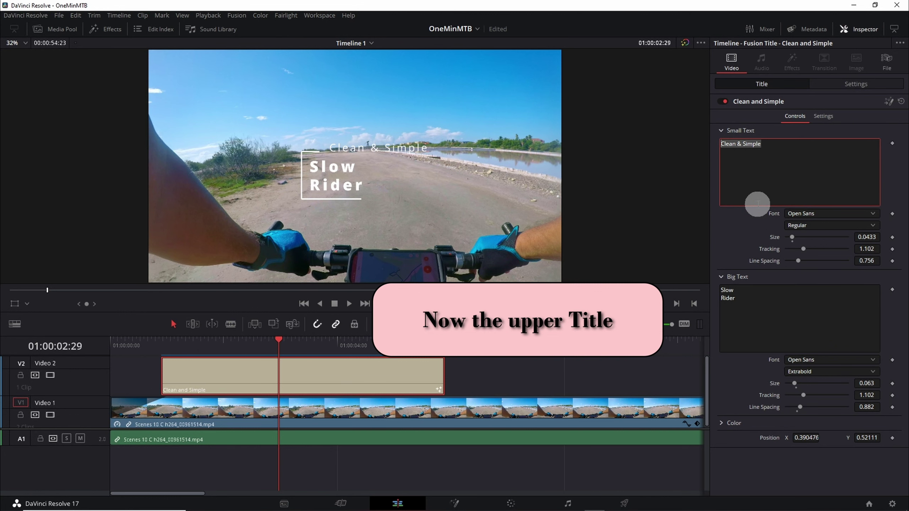
type("Outdoor")
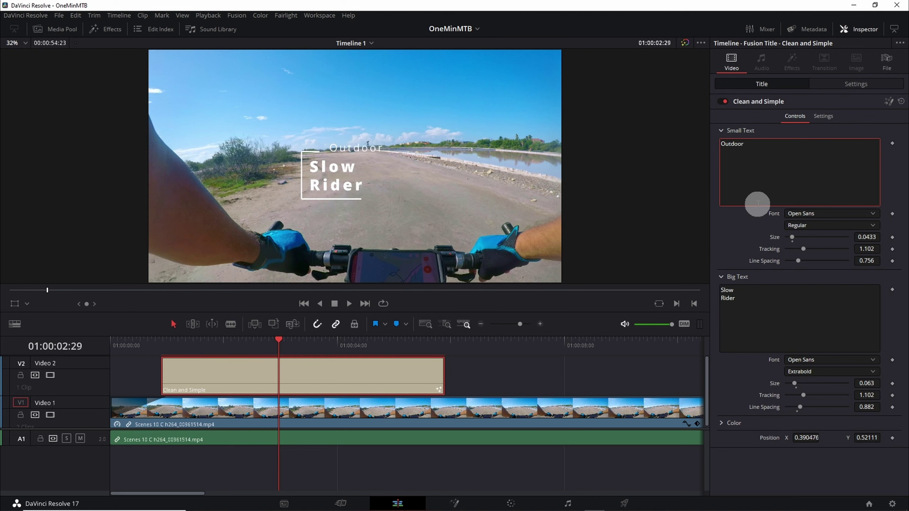
type("Nut!")
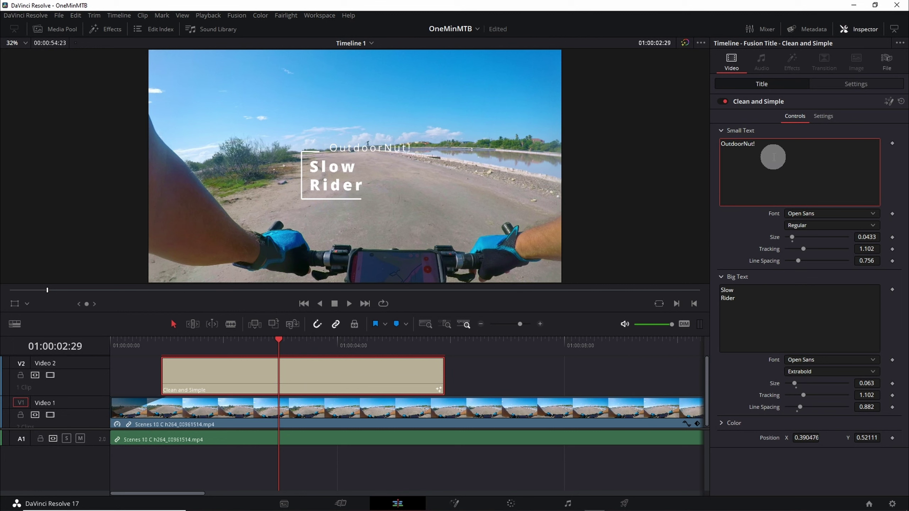
left_click_drag(755, 144, 701, 146)
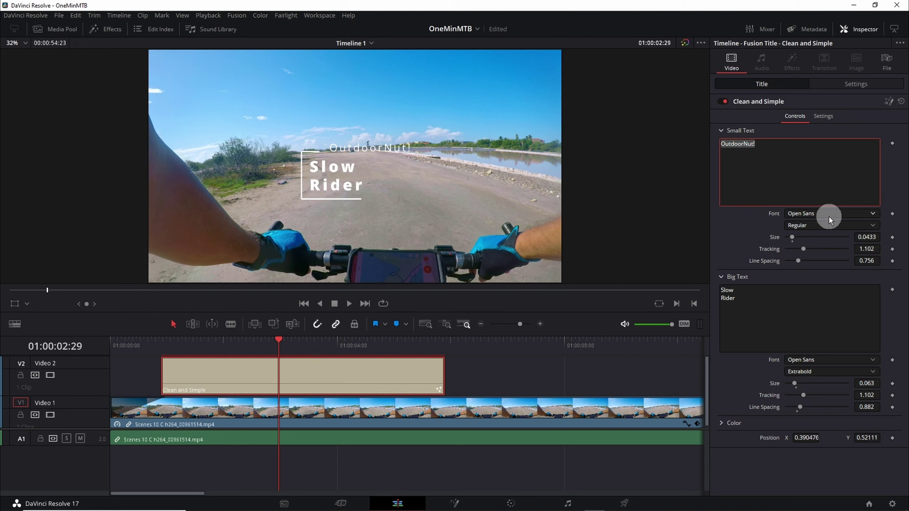
key("BackSpace")
type("OutdoorNut")
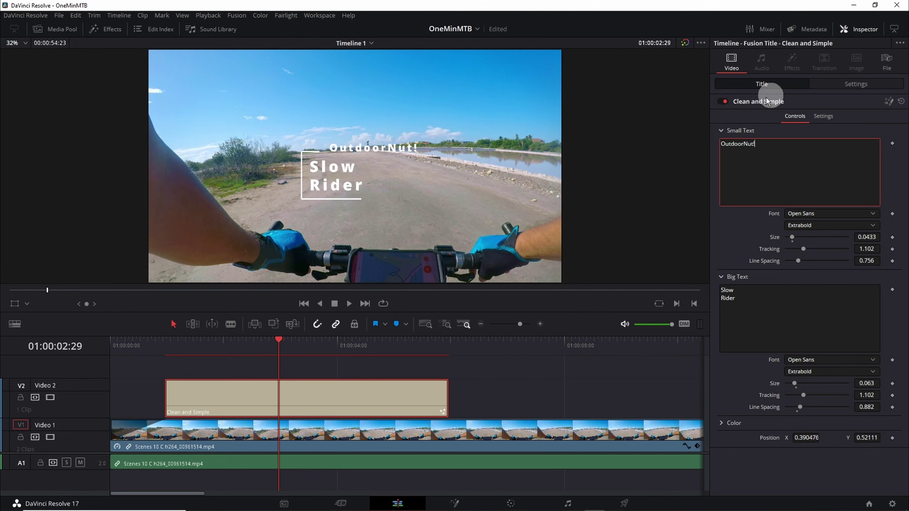
left_click(852, 35)
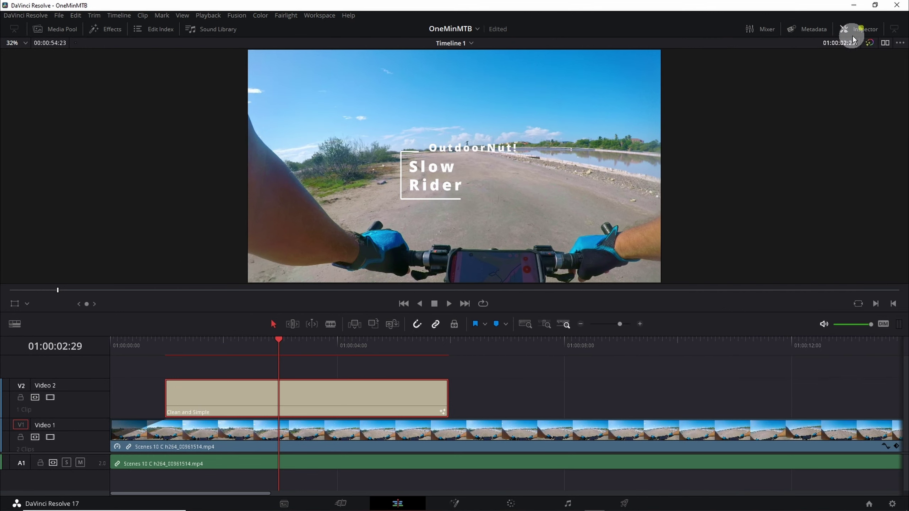
Step: Play the timeline from near the start, replaying to preview the OutdoorNut! and Slow Rider title
left_click(146, 345)
key("space")
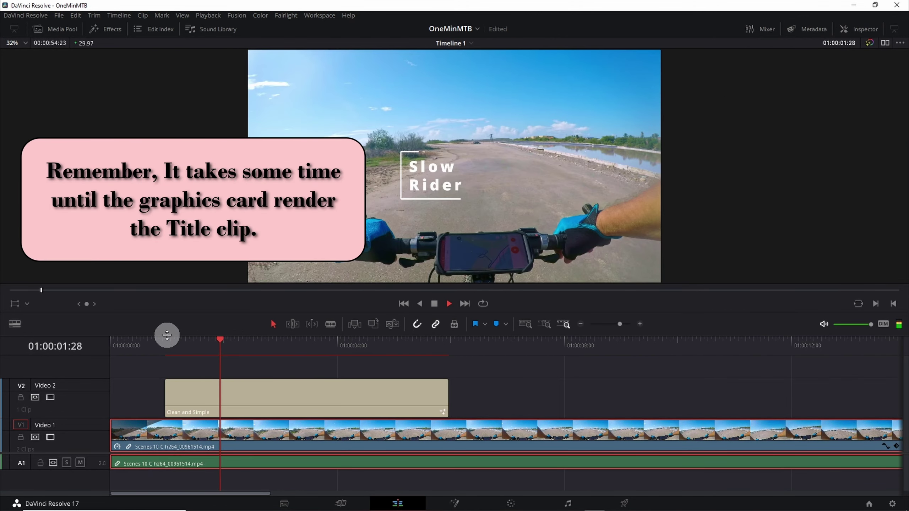
left_click(154, 347)
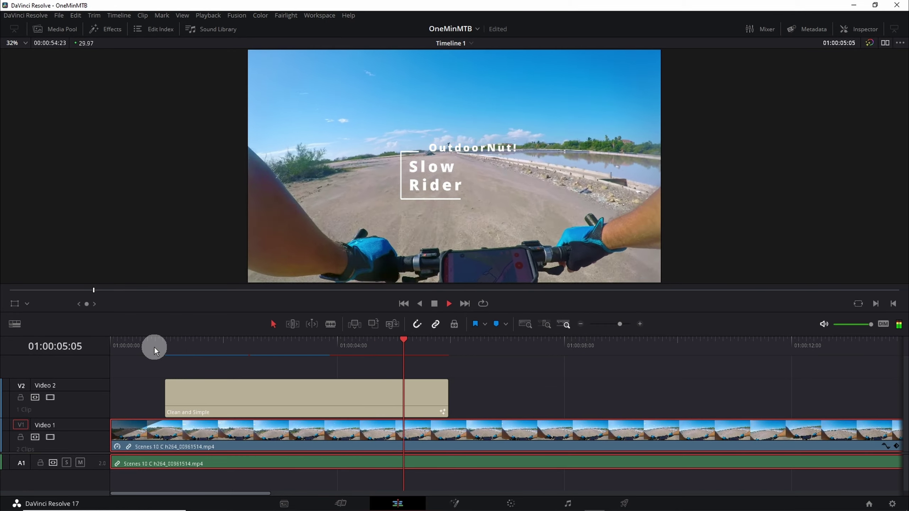
left_click(154, 346)
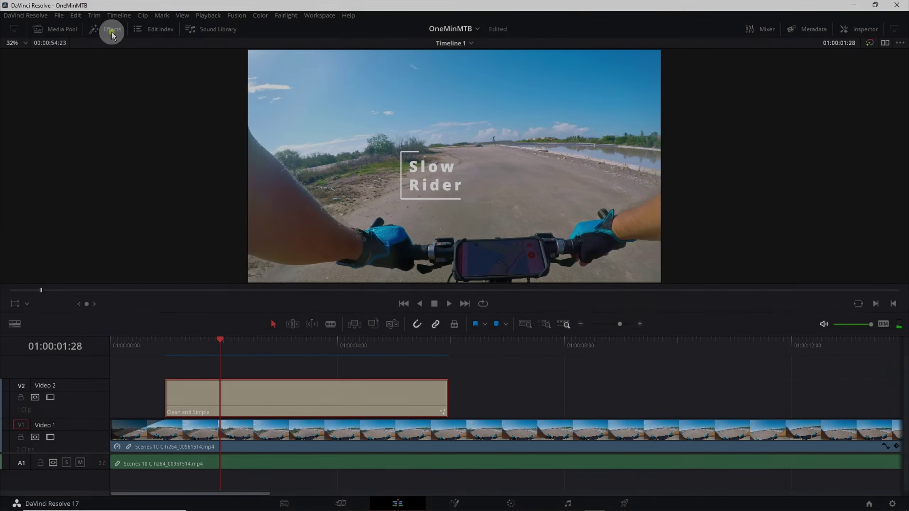
Step: Search the Effects library's Toolbox effects for 'Drop'
left_click(112, 35)
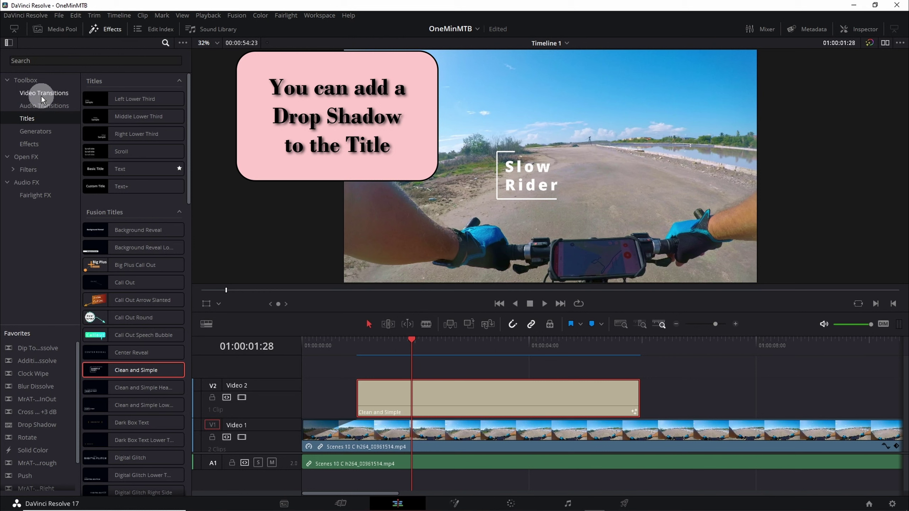
left_click(29, 143)
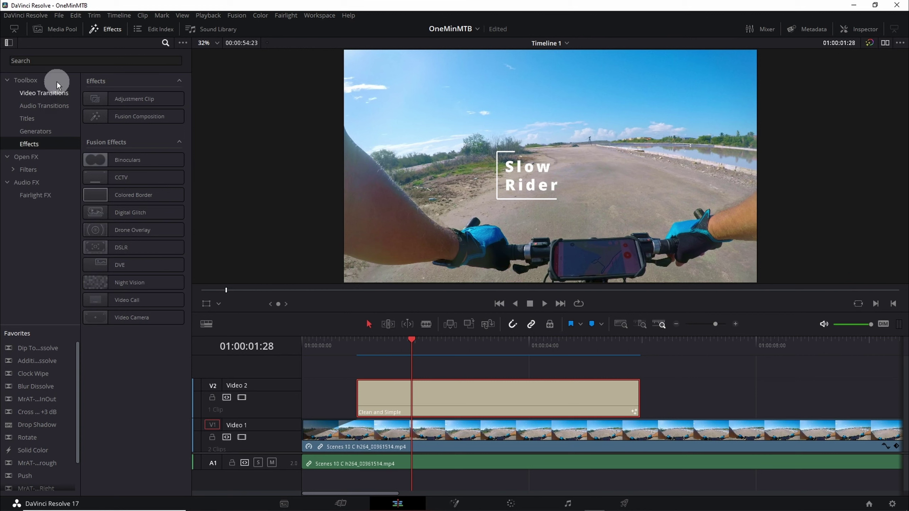
left_click(165, 42)
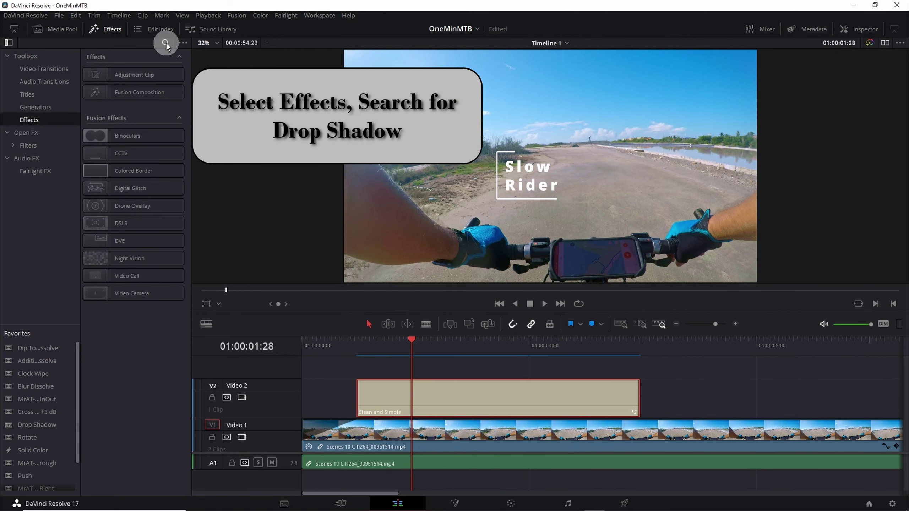
left_click(164, 43)
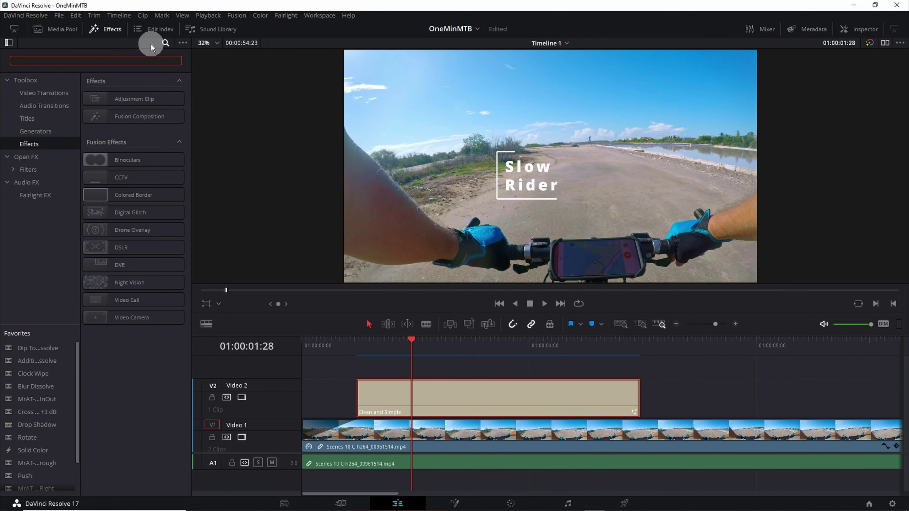
type("drop")
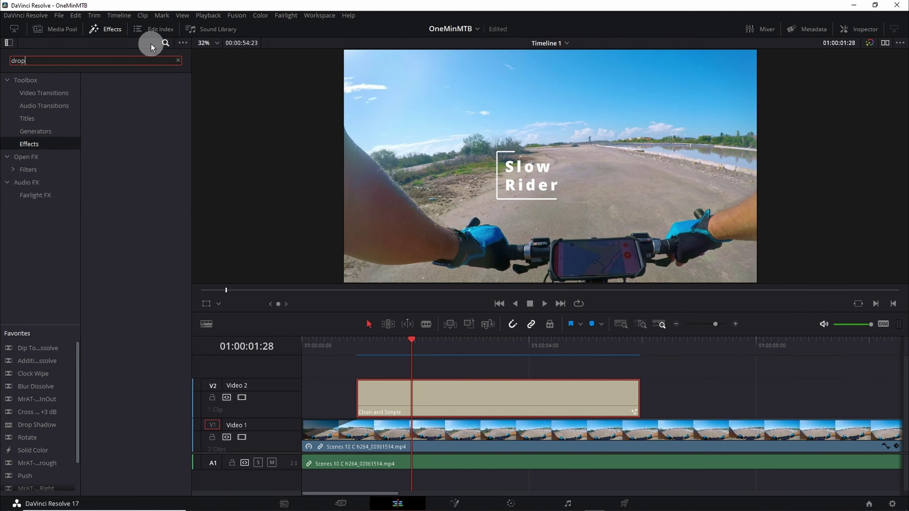
double_click(107, 60)
type("Drop")
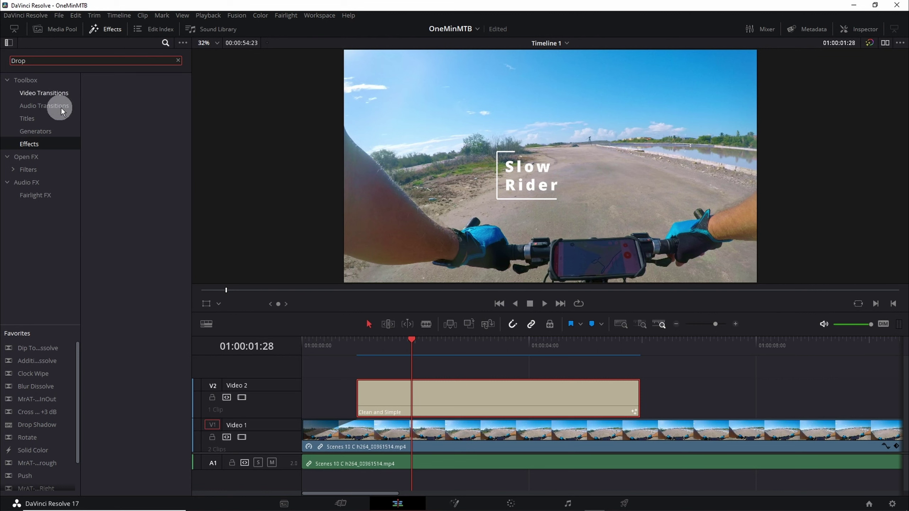
Step: Apply the Open FX Drop Shadow to the Clean and Simple title clip on Video 2
left_click(31, 157)
left_click(125, 100)
mouse_move(125, 101)
left_mouse_down()
mouse_move(352, 303)
mouse_move(411, 393)
left_mouse_up()
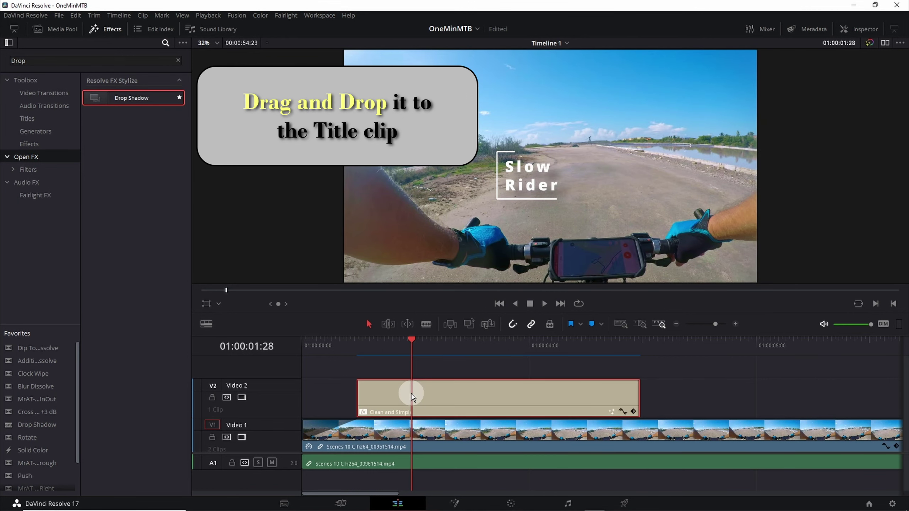
left_click(112, 30)
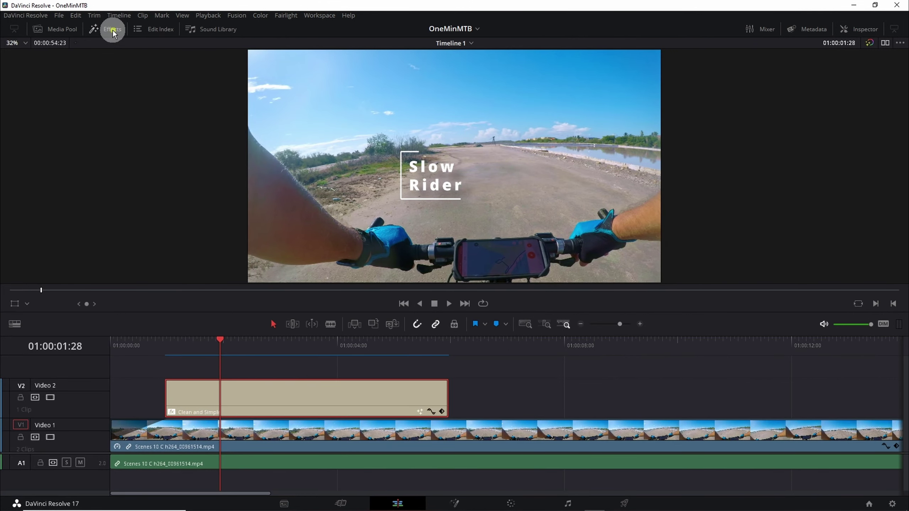
Step: Show the title's Inspector settings at 01:00:03:08 with the viewer zoomed in on OutdoorNut!
left_click(866, 30)
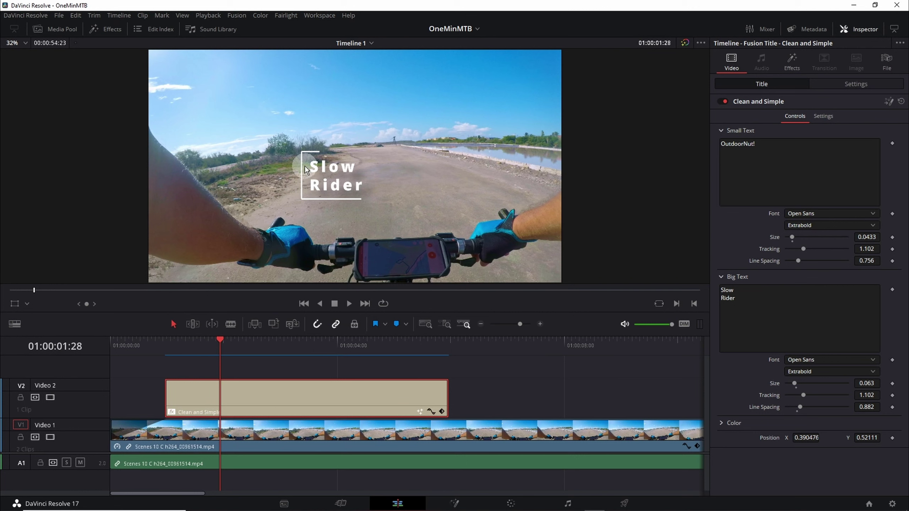
left_click_drag(250, 343, 296, 344)
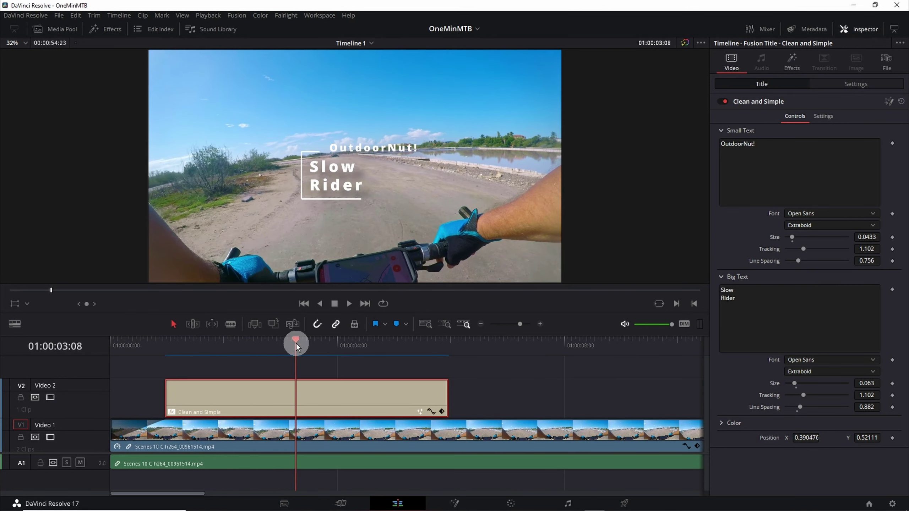
scroll(351, 188, "up", 1)
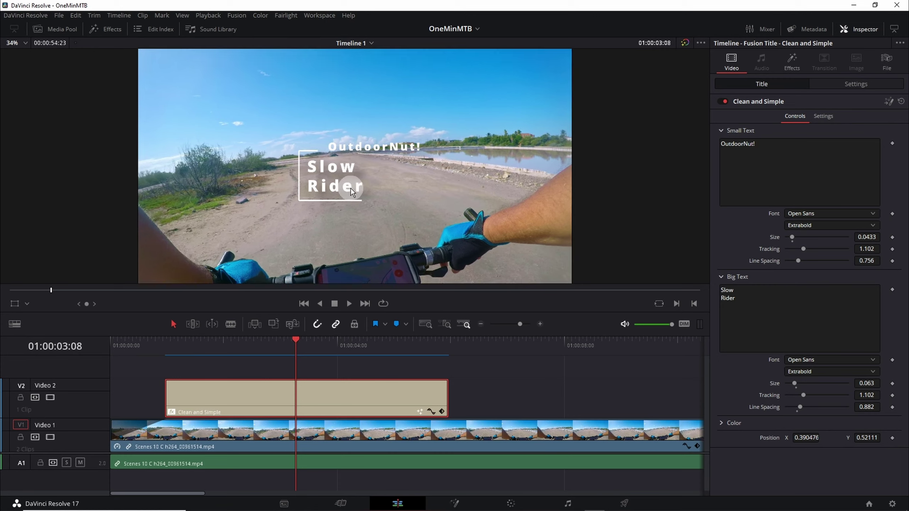
scroll(351, 187, "up", 1)
scroll(347, 171, "up", 1)
scroll(350, 174, "up", 1)
scroll(351, 174, "up", 1)
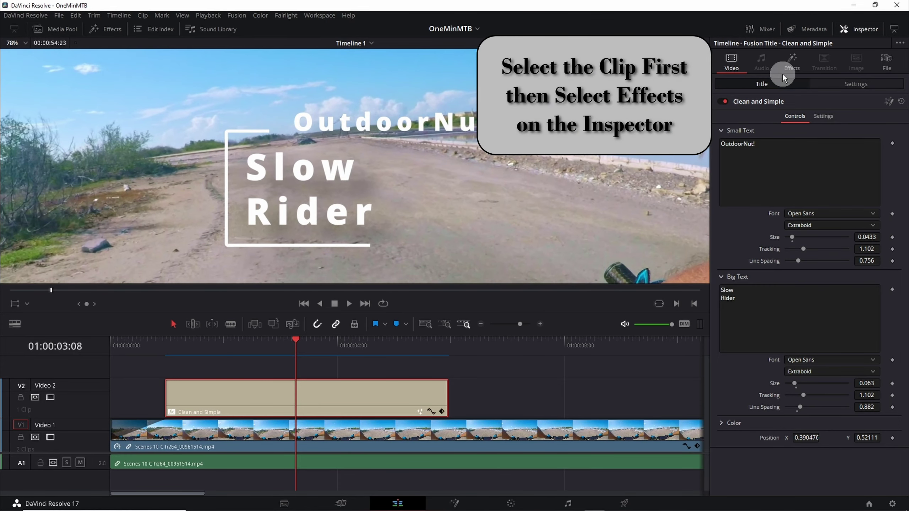
Step: Set the title's Drop Shadow distance to 0.008 and blur to 0.294
left_click(792, 65)
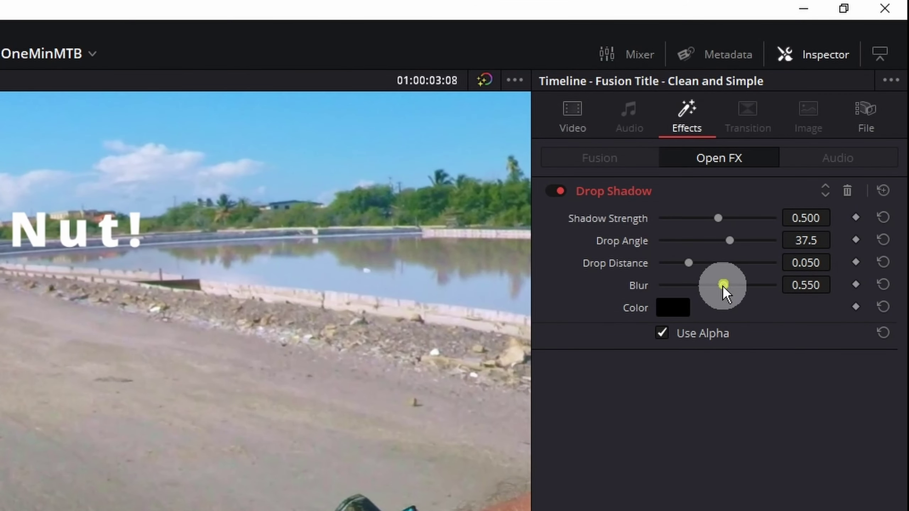
left_click_drag(723, 285, 647, 285)
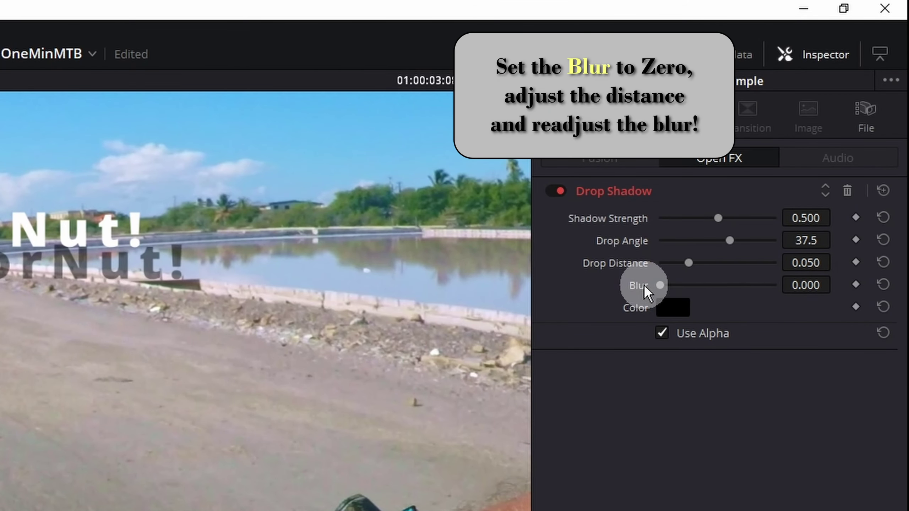
left_click_drag(691, 263, 665, 258)
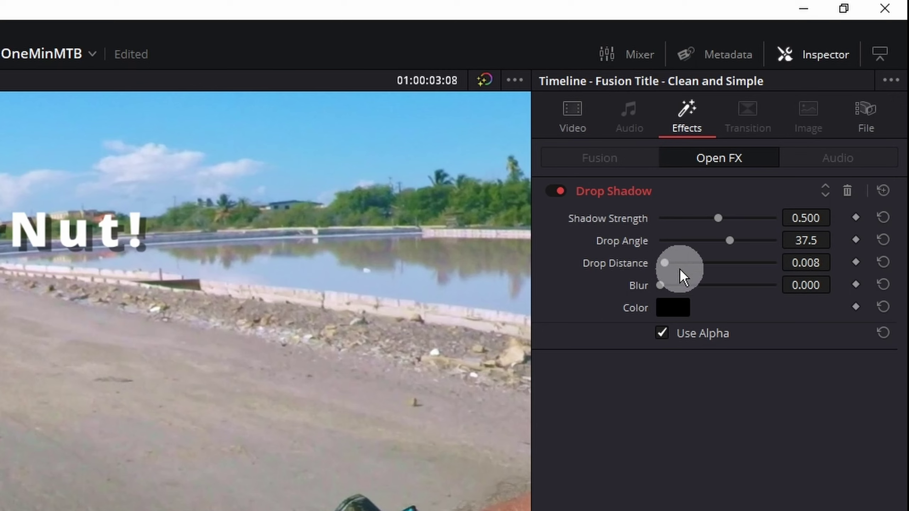
left_click_drag(663, 286, 694, 274)
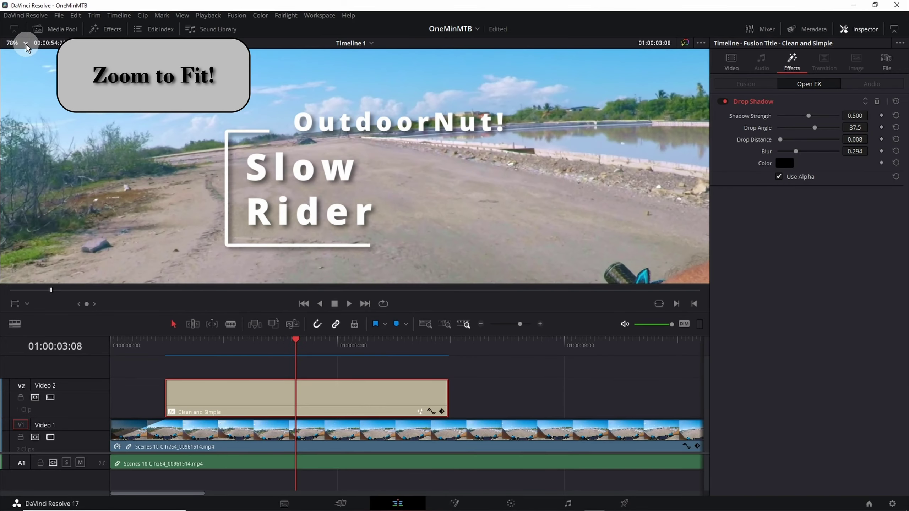
Step: Fit the whole frame in the viewer and play the project from earlier in the timeline
left_click(26, 46)
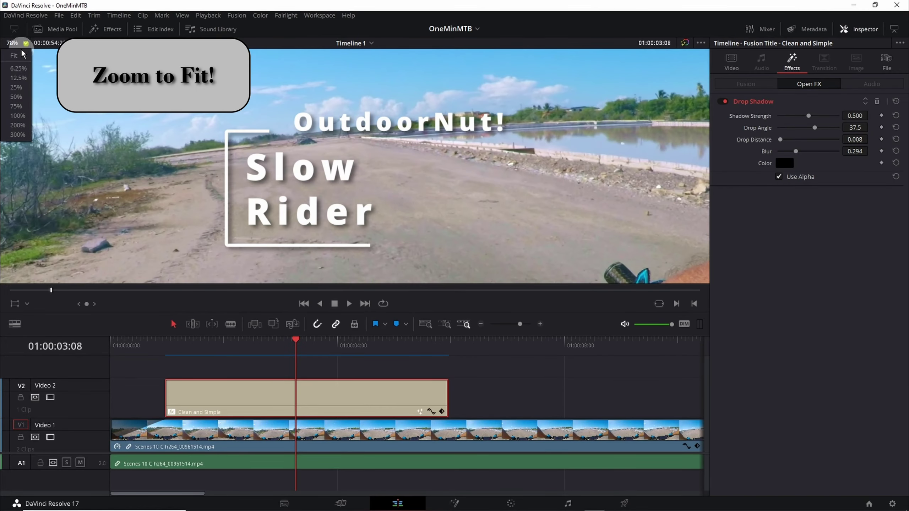
left_click(32, 66)
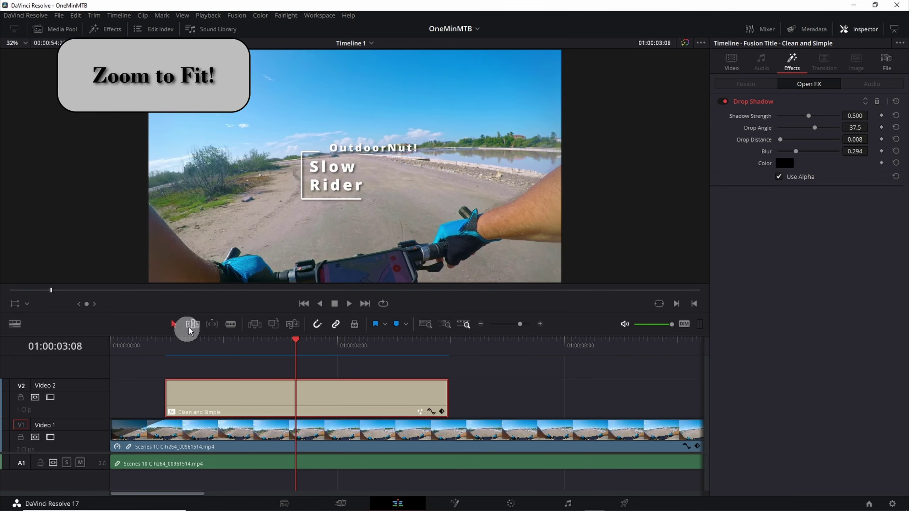
left_click_drag(175, 342, 97, 338)
key("space")
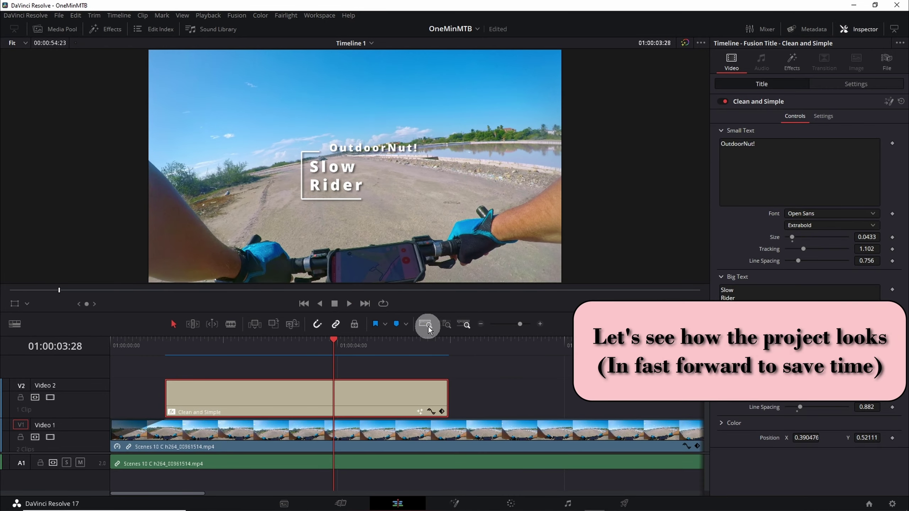
Step: Zoom to the full timeline and preview the whole project from the start toward the end
left_click(426, 324)
left_click(303, 304)
key("space")
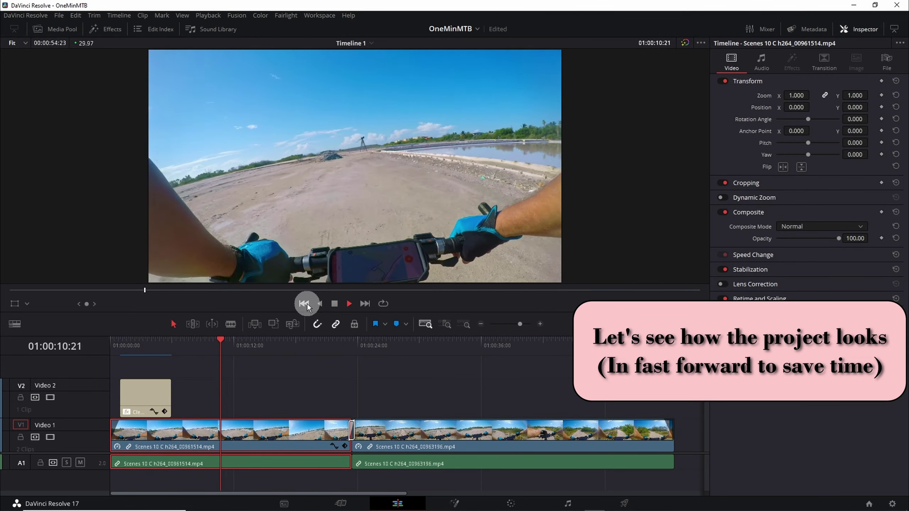
left_click(337, 342)
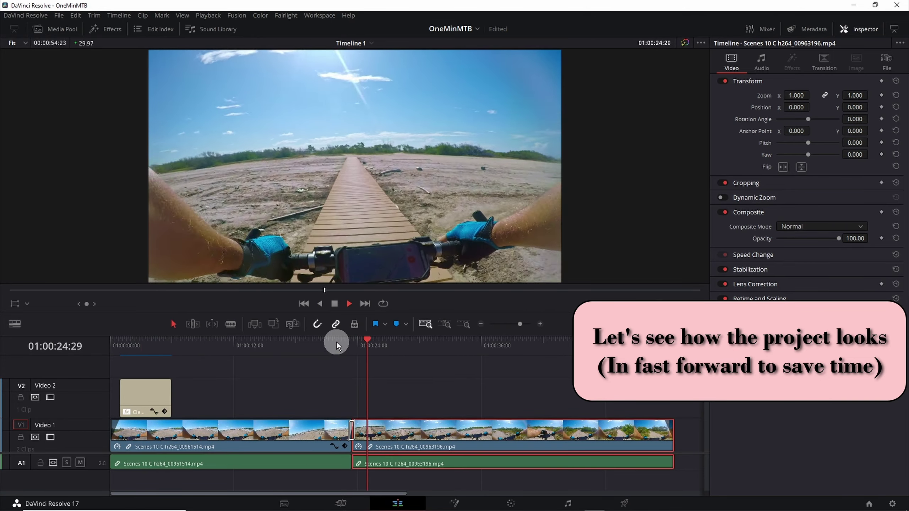
left_click(461, 345)
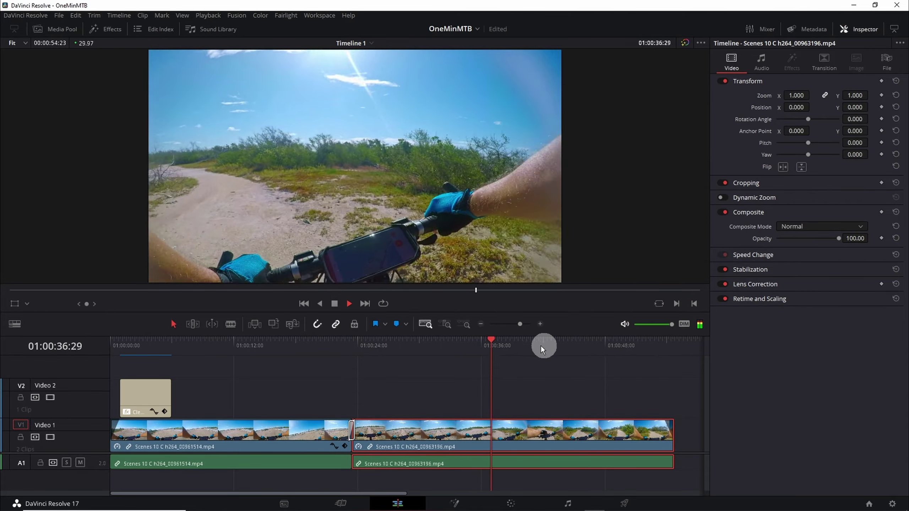
left_click_drag(541, 345, 612, 347)
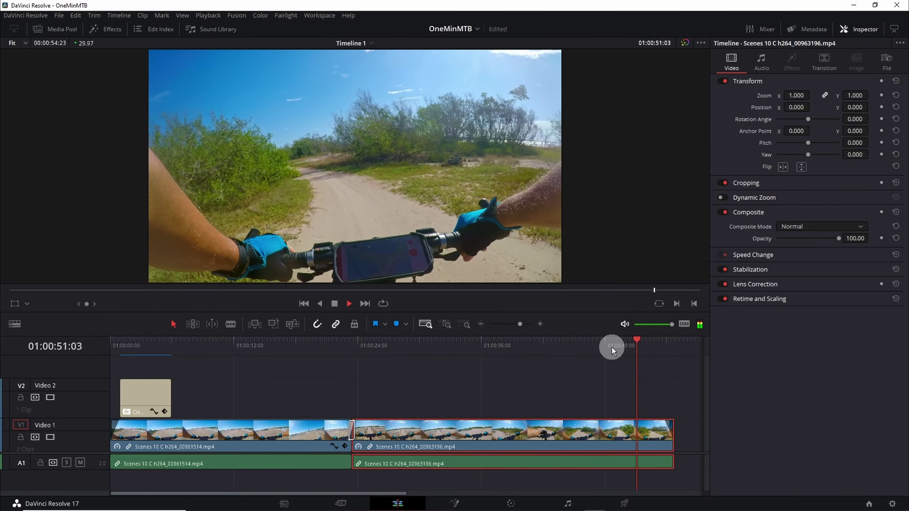
key("space")
Step: Trim 01:12 off the end of the last Video 1 clip and park the playhead near 20 seconds
left_click_drag(672, 439, 663, 440)
left_click(329, 354)
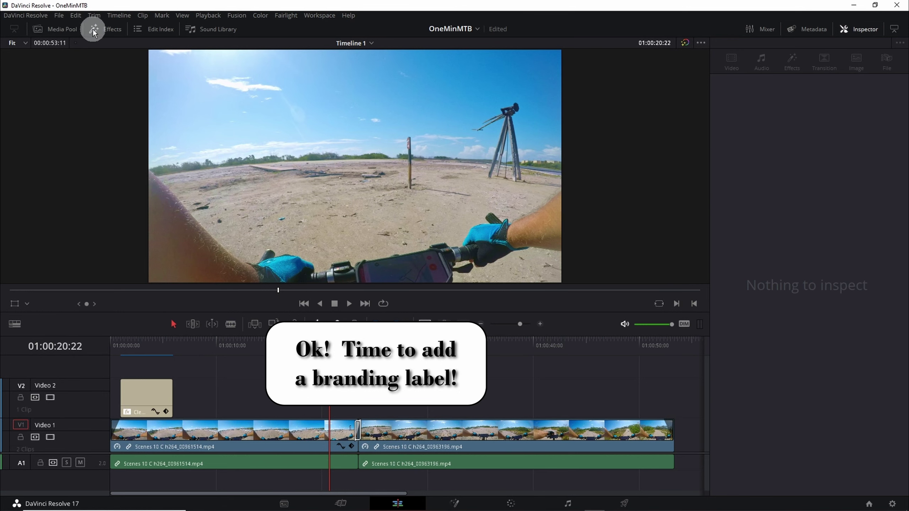
left_click(105, 31)
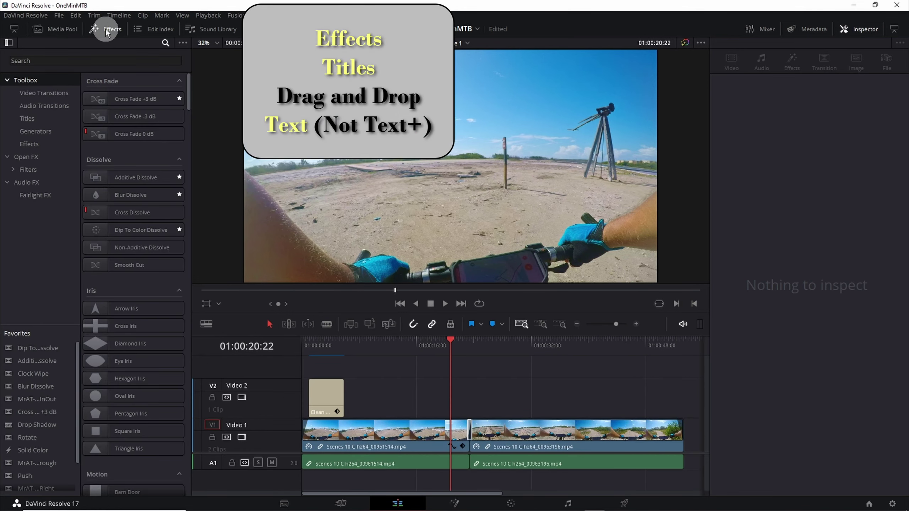
Step: Place a basic Text title (not Text+) on Video 2 just after the Clean and Simple title
left_click(35, 118)
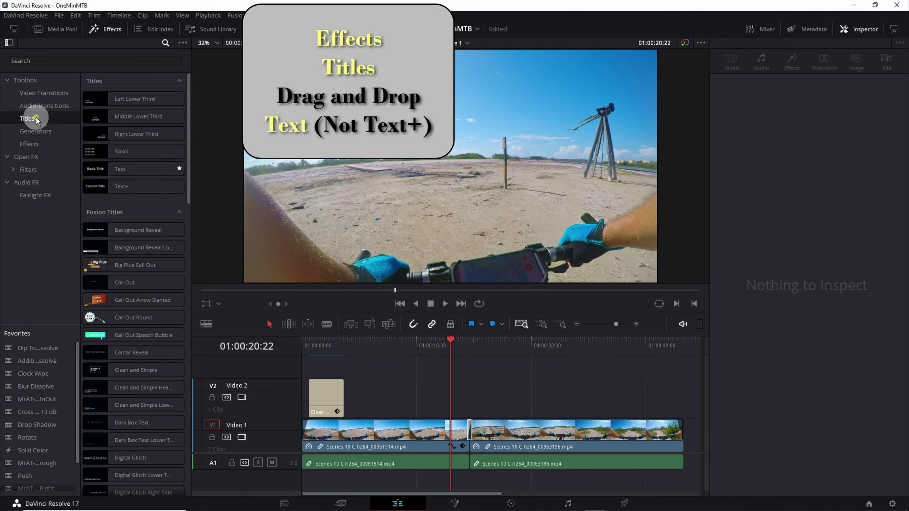
left_click(145, 169)
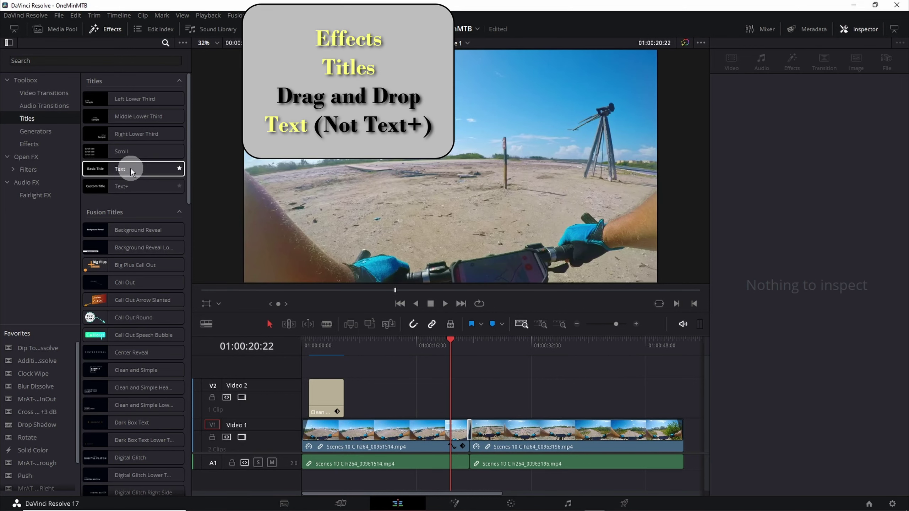
mouse_move(124, 168)
left_mouse_down()
mouse_move(282, 232)
mouse_move(409, 419)
left_mouse_up()
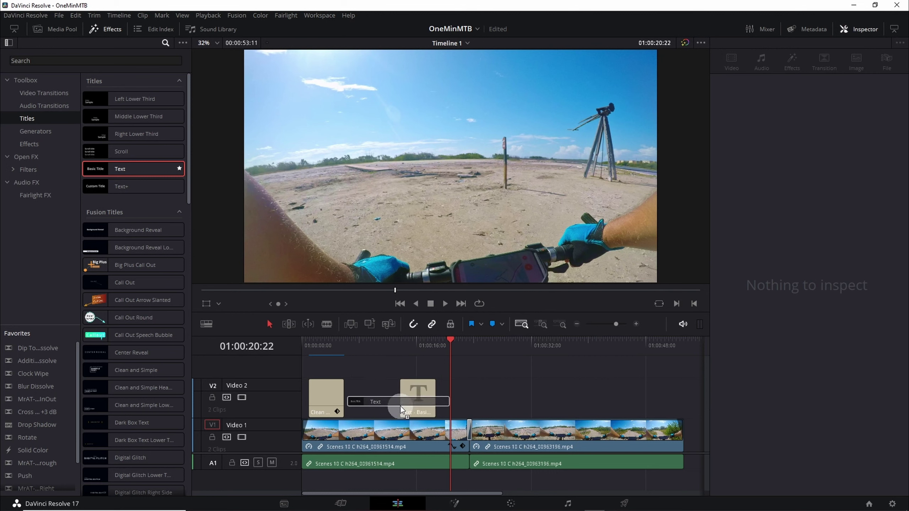
left_click_drag(409, 418, 410, 410)
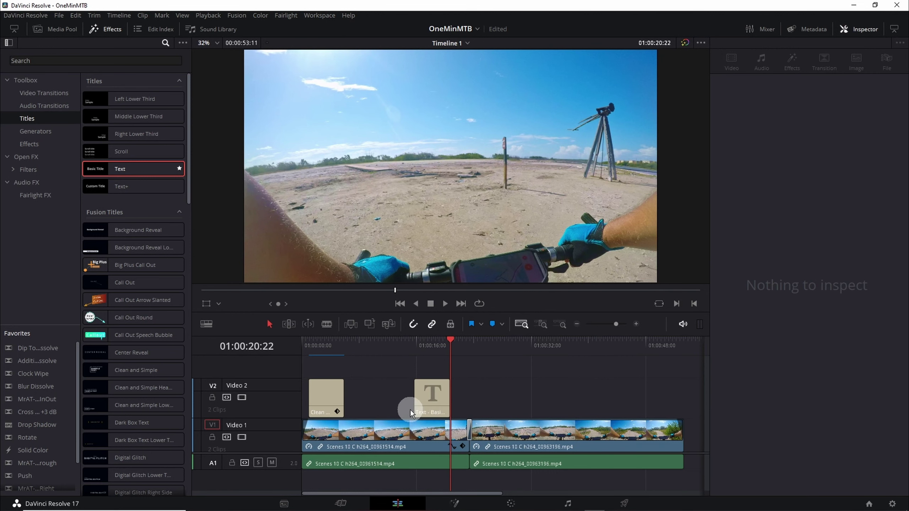
left_click(115, 35)
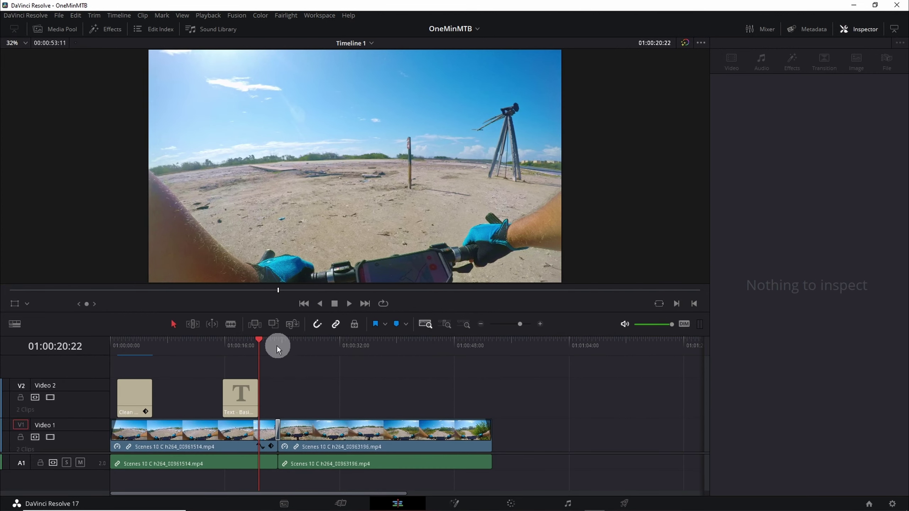
mouse_move(306, 410)
left_mouse_down()
mouse_move(214, 406)
mouse_move(233, 396)
mouse_move(224, 399)
left_mouse_up()
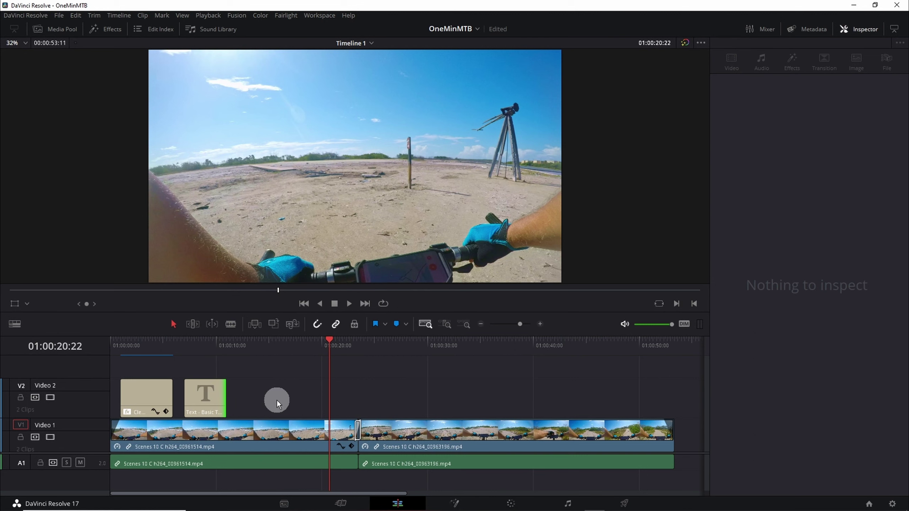
key("ctrl+z")
Step: Change the Text clip's duration to 00:00:04:00
right_click(212, 391)
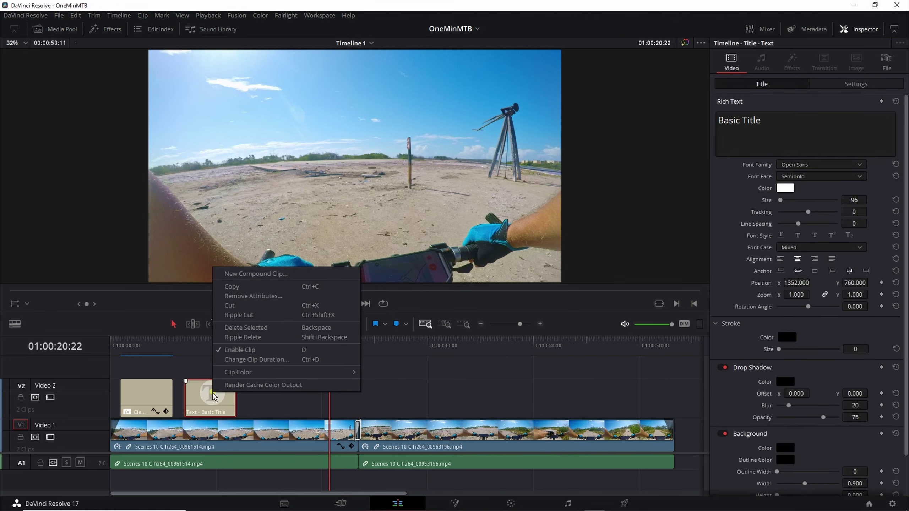
left_click(280, 359)
left_click(211, 317)
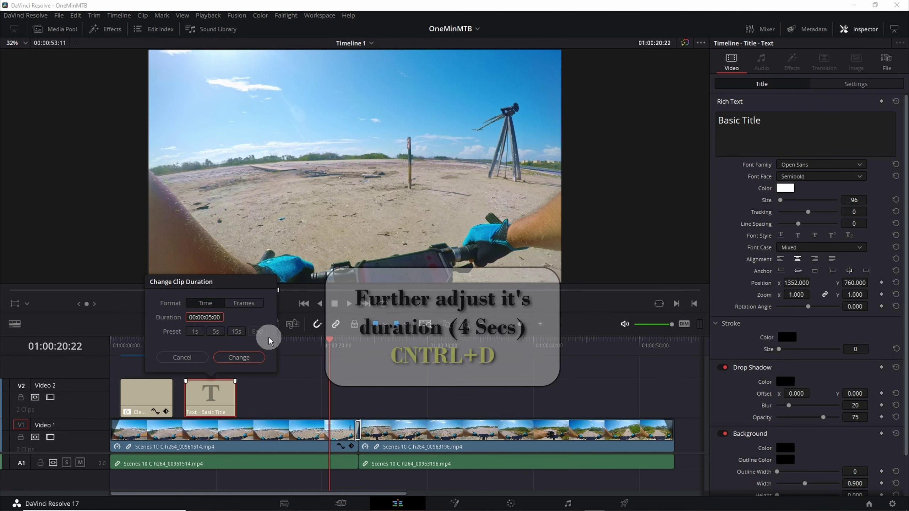
key("BackSpace")
type("4")
key("Return")
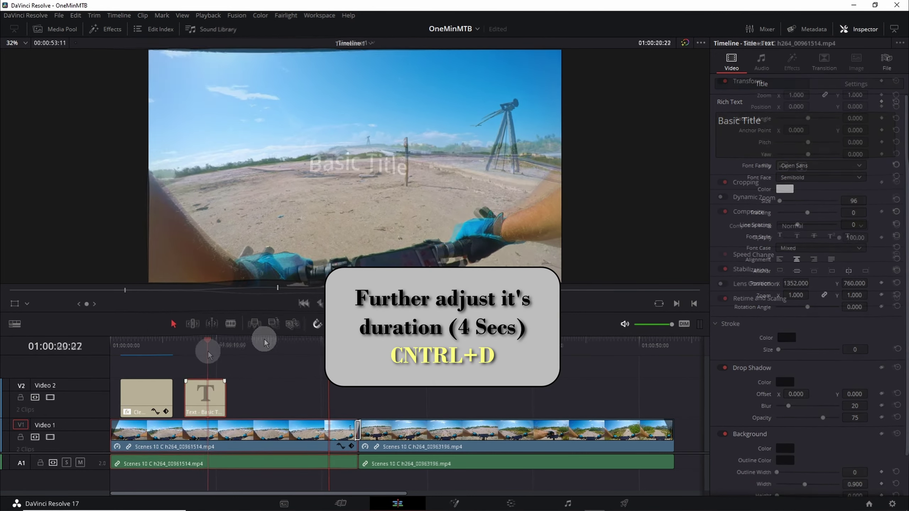
Step: Show the Text clip's Rich Text settings and select the 'Basic Title' placeholder text
left_click(204, 351)
left_click(214, 392)
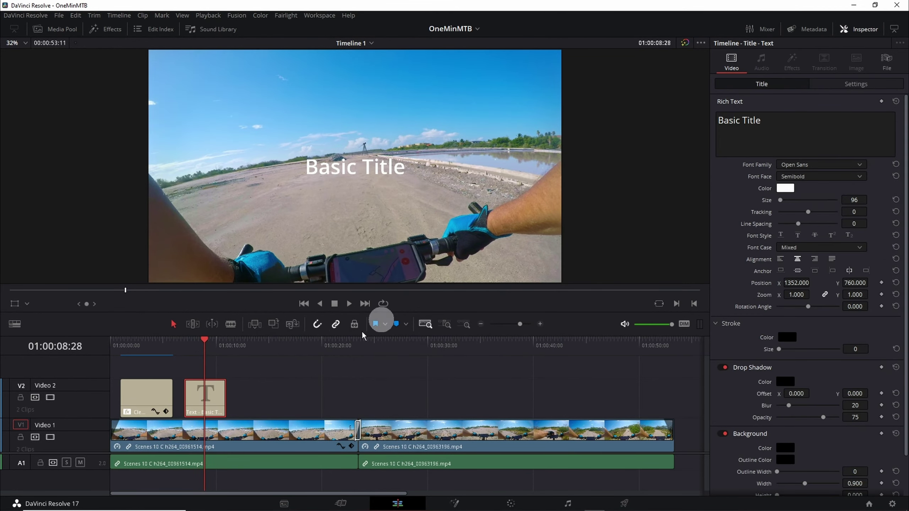
left_click(872, 34)
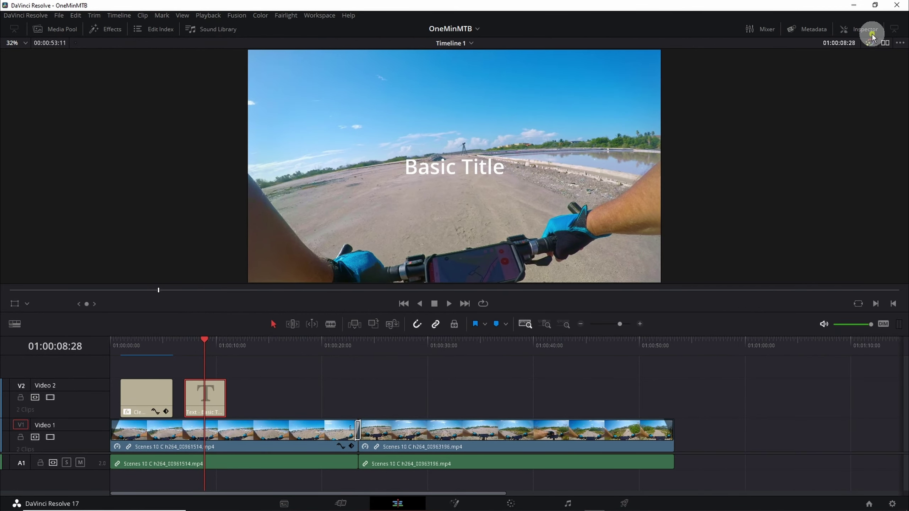
left_click(871, 33)
left_click_drag(770, 123, 698, 123)
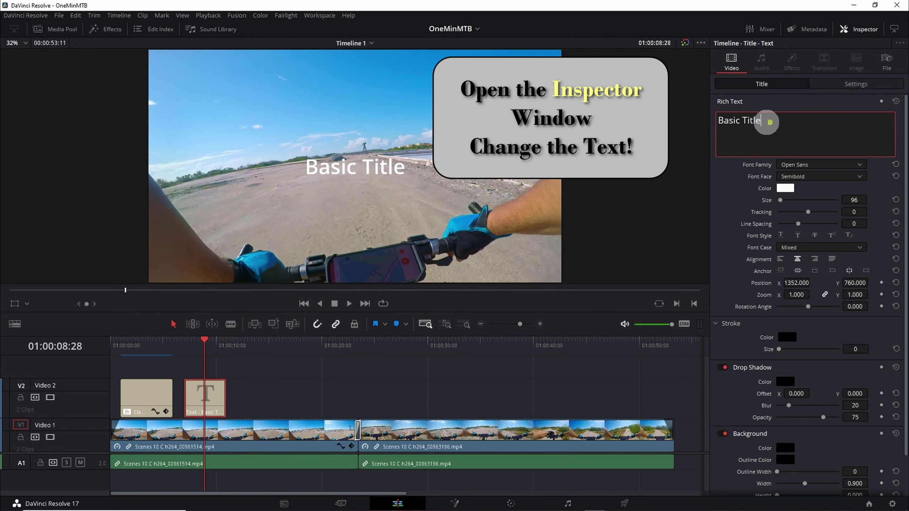
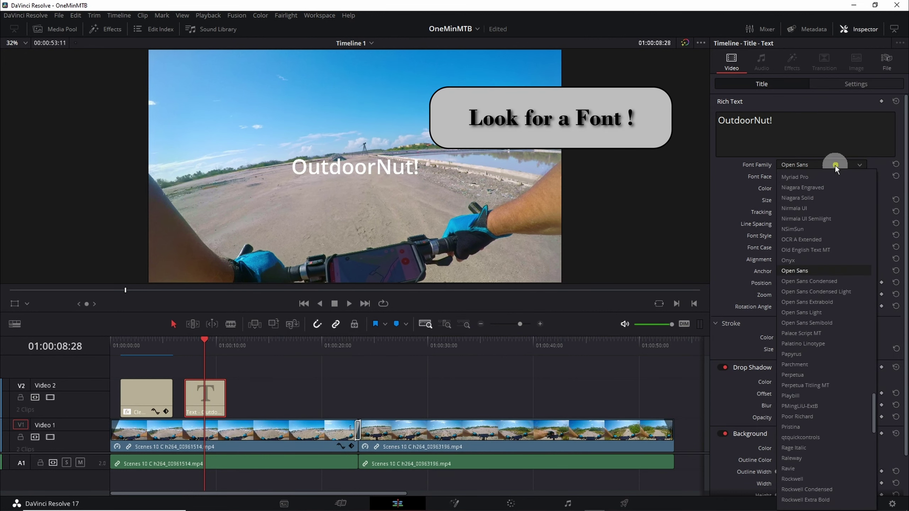
Step: Switch the OutdoorNut! title's font family from Open Sans to Chiller
scroll(835, 205, "up", 5)
scroll(835, 205, "up", 5)
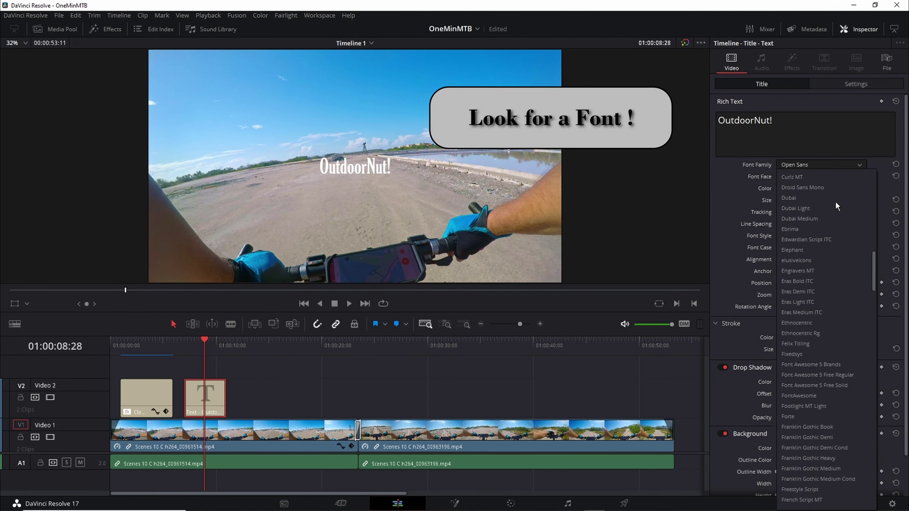
scroll(836, 205, "up", 5)
scroll(836, 204, "up", 1)
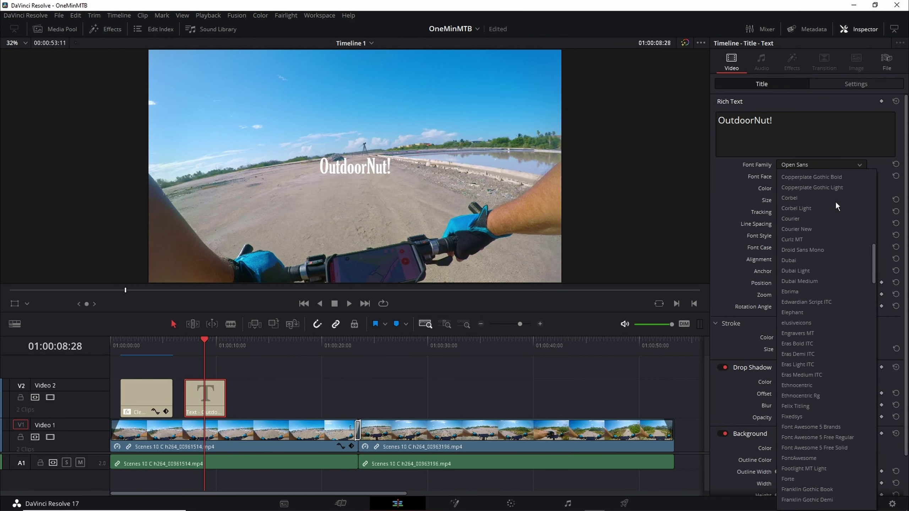
scroll(835, 201, "up", 2)
scroll(835, 200, "up", 1)
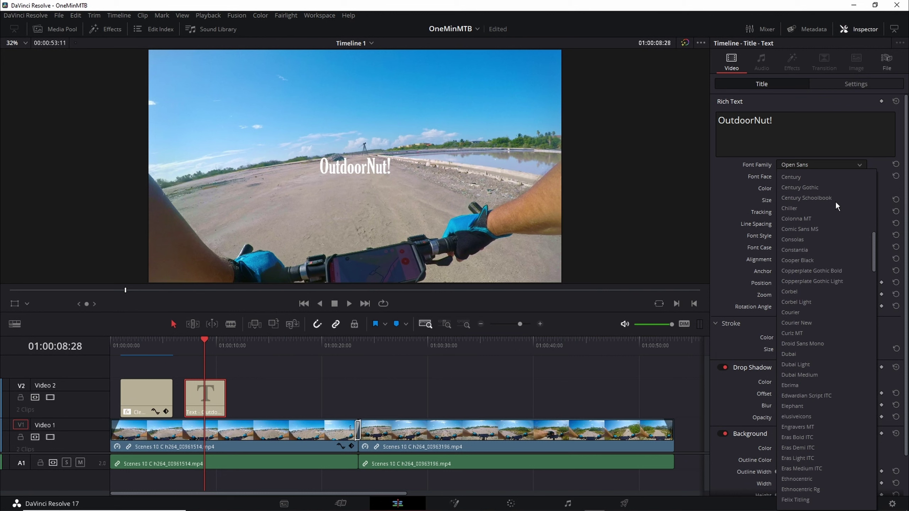
left_click(796, 208)
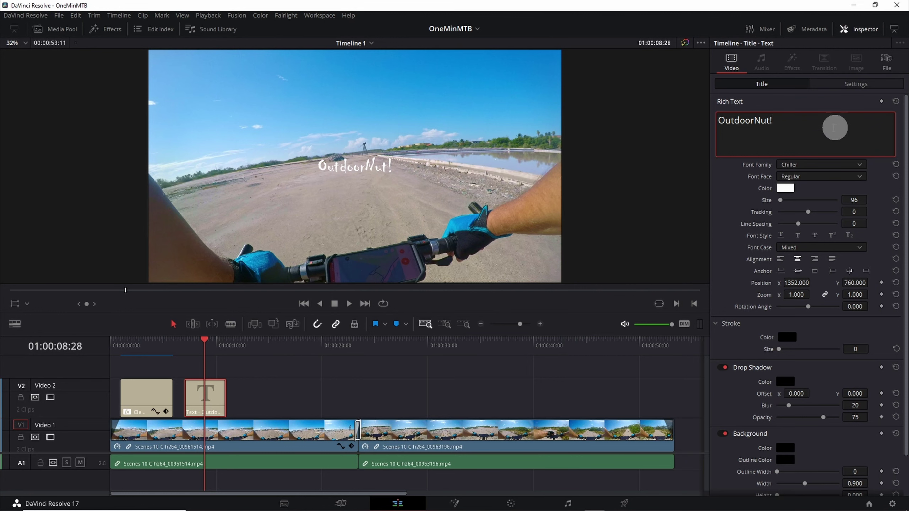
Step: Move the OutdoorNut! title to Position X -1012, Y -647 in the bottom-left corner
left_click(857, 85)
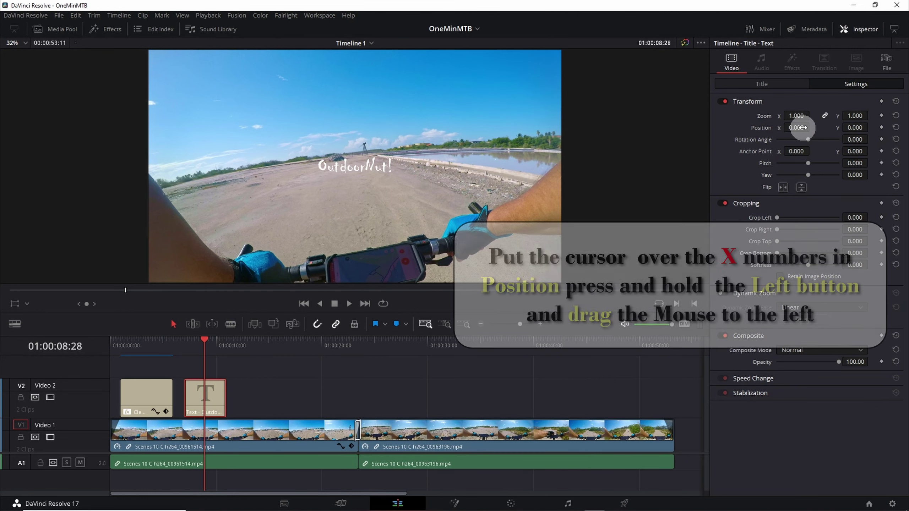
left_click_drag(802, 127, 324, 152)
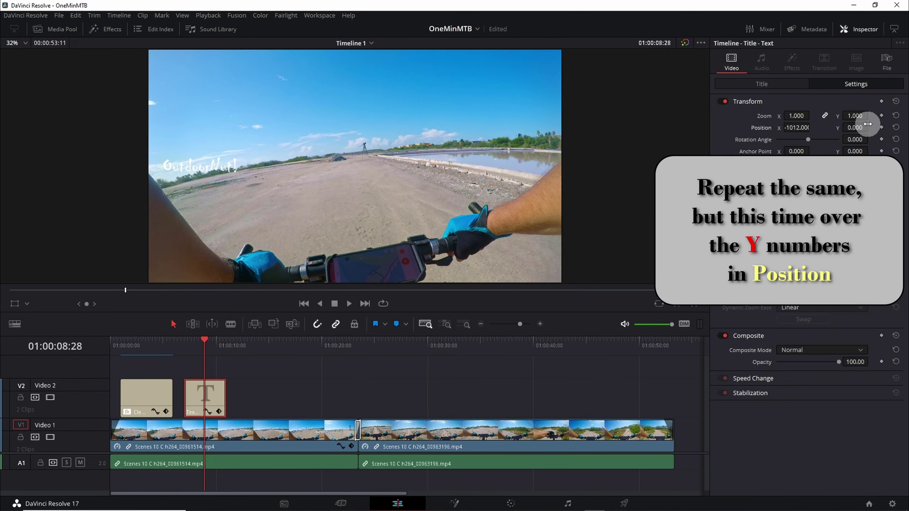
left_click_drag(853, 127, 553, 141)
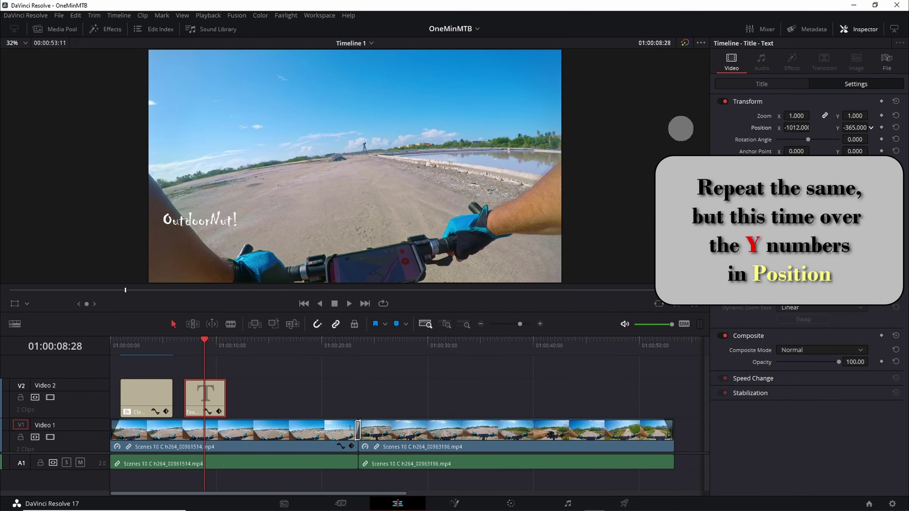
left_click_drag(553, 142, 549, 142)
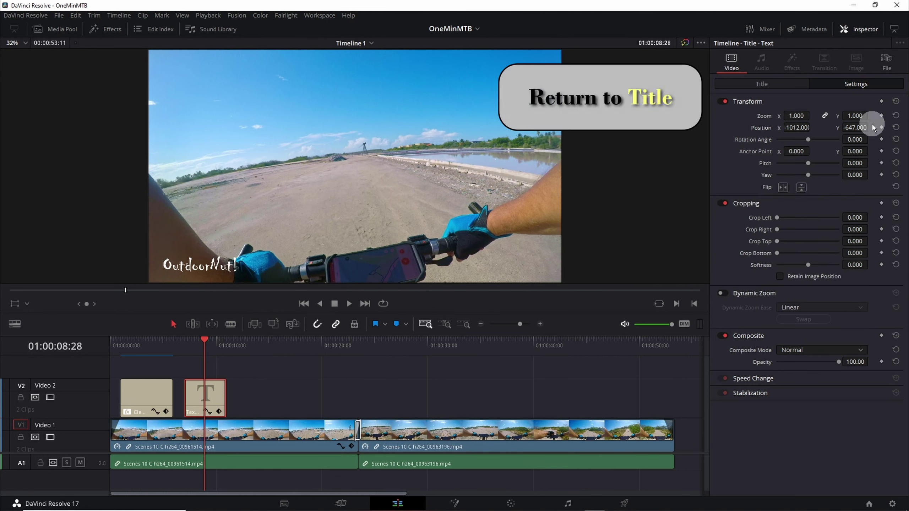
Step: In the Title settings, collapse Stroke and Background and keep Drop Shadow expanded
left_click(782, 84)
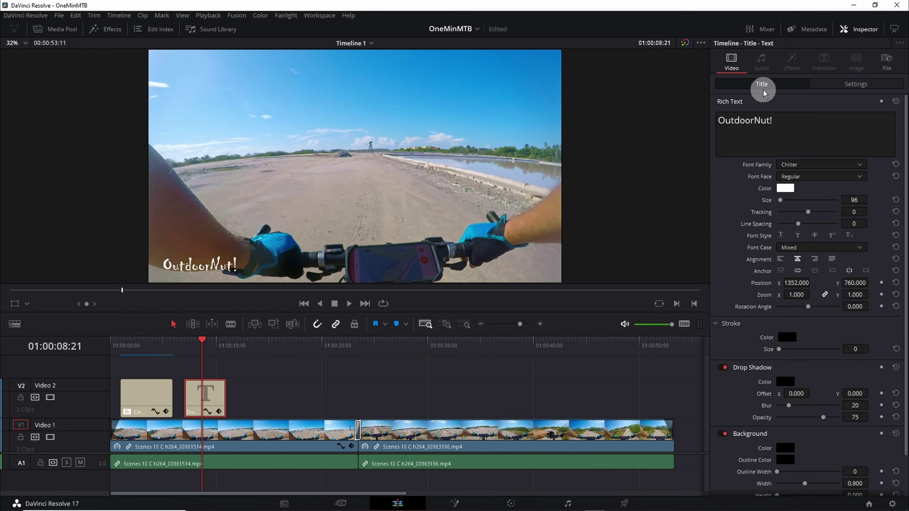
scroll(802, 230, "down", 1)
scroll(802, 234, "down", 1)
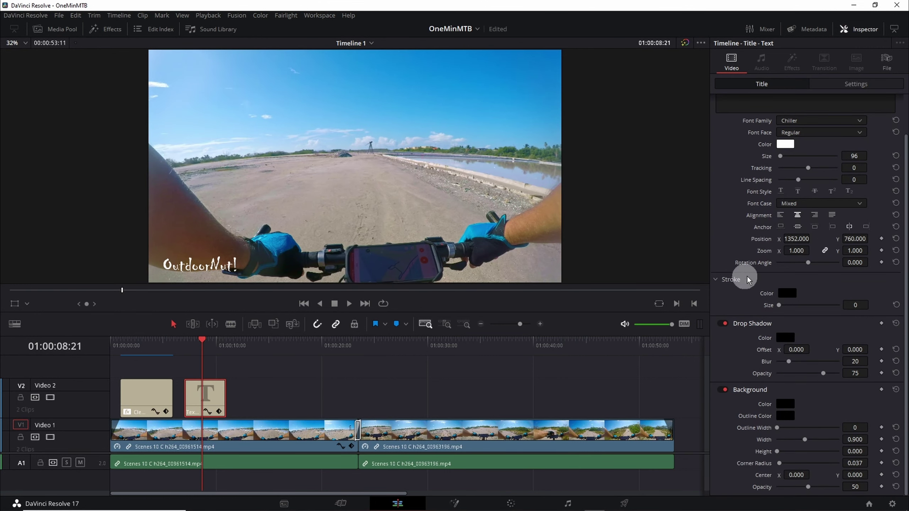
left_click(718, 282)
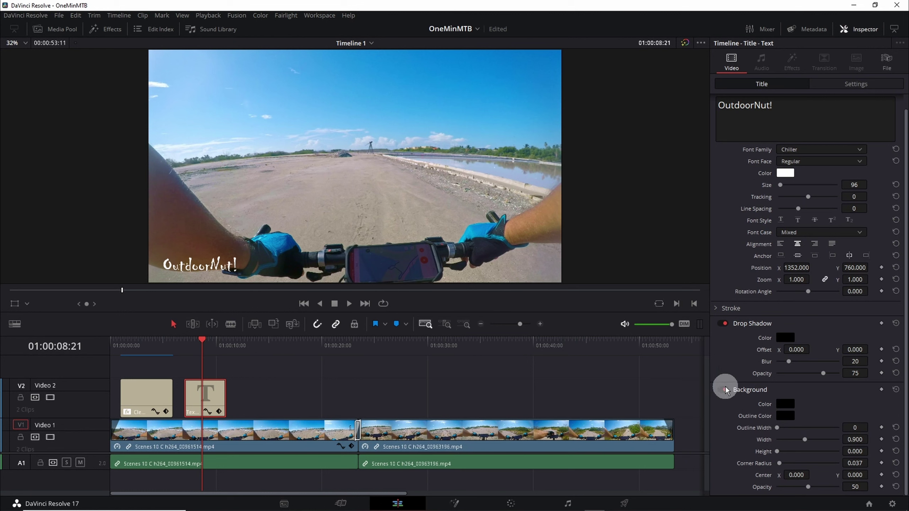
left_click(751, 390)
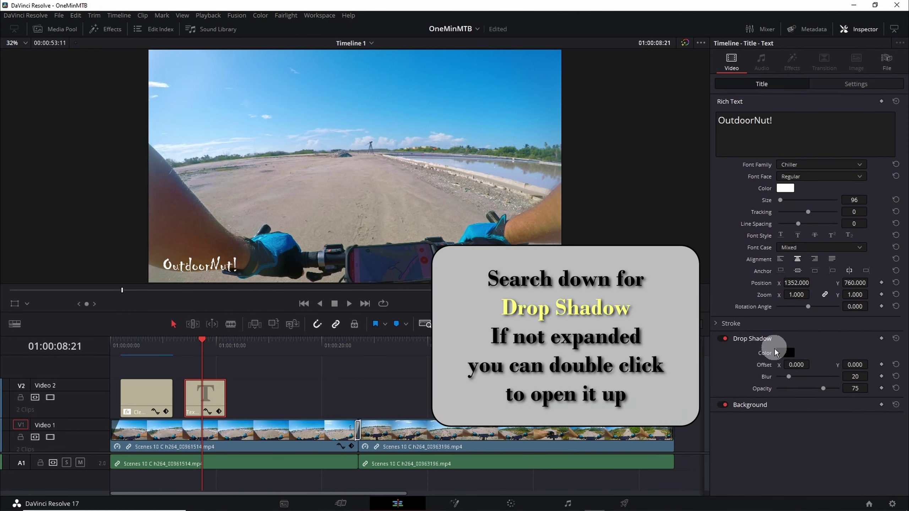
double_click(764, 342)
double_click(763, 340)
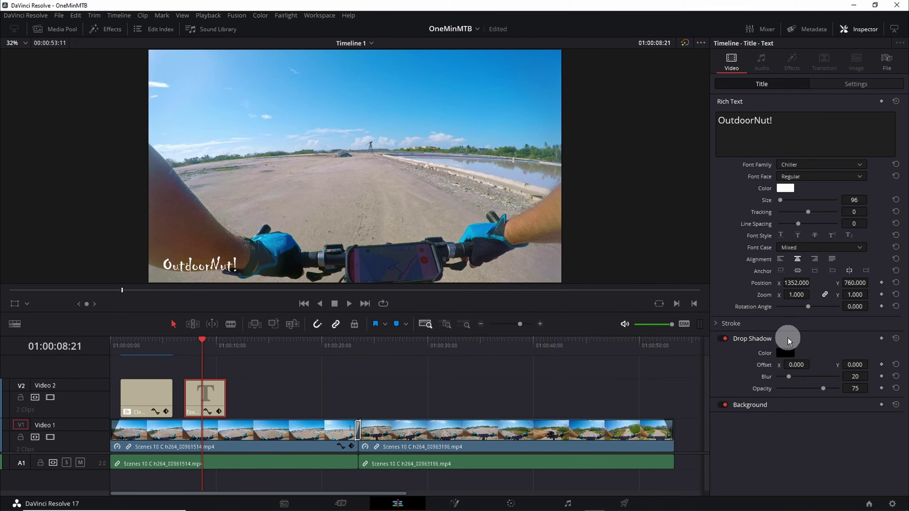
Step: Zoom the viewer onto the title and raise the drop shadow X offset to about 6
scroll(190, 274, "up", 3)
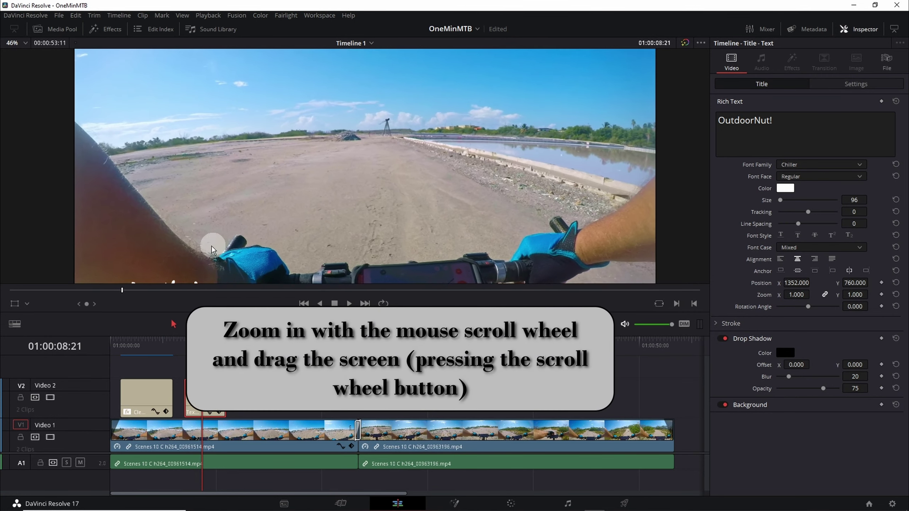
scroll(273, 212, "up", 2)
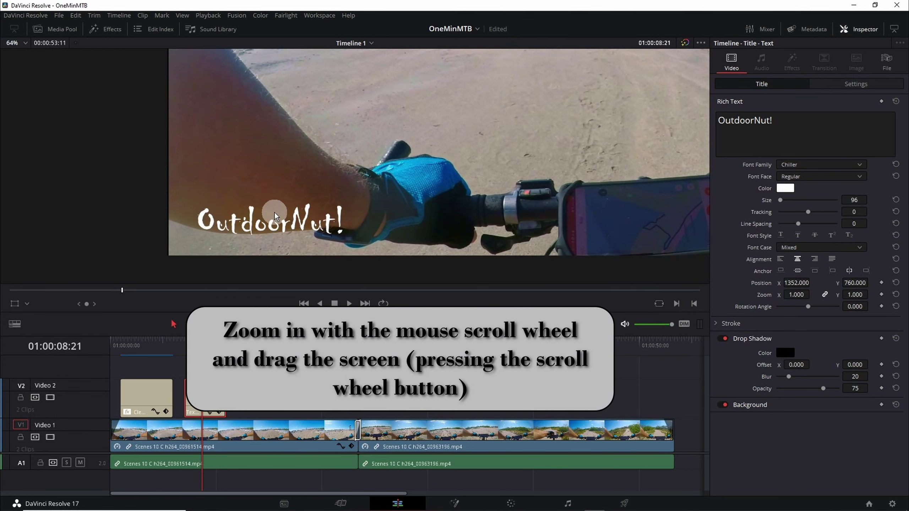
scroll(264, 225, "up", 1)
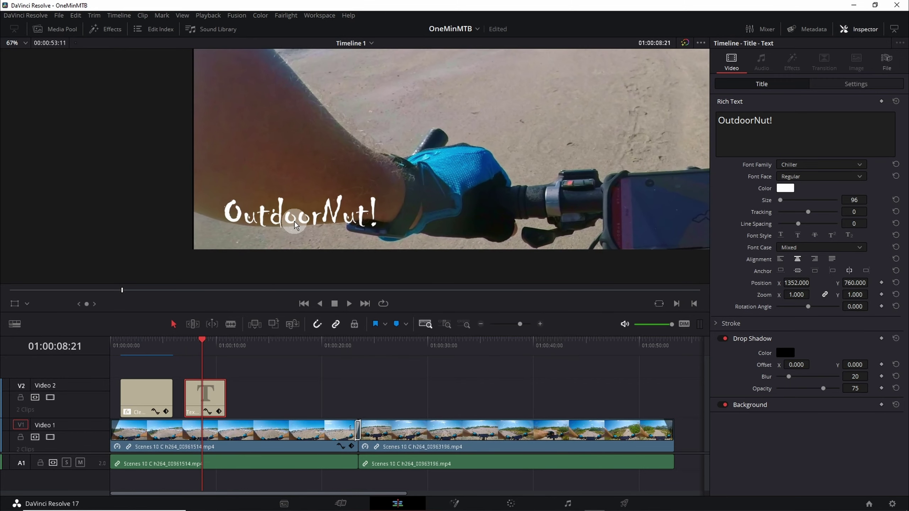
scroll(284, 233, "up", 1)
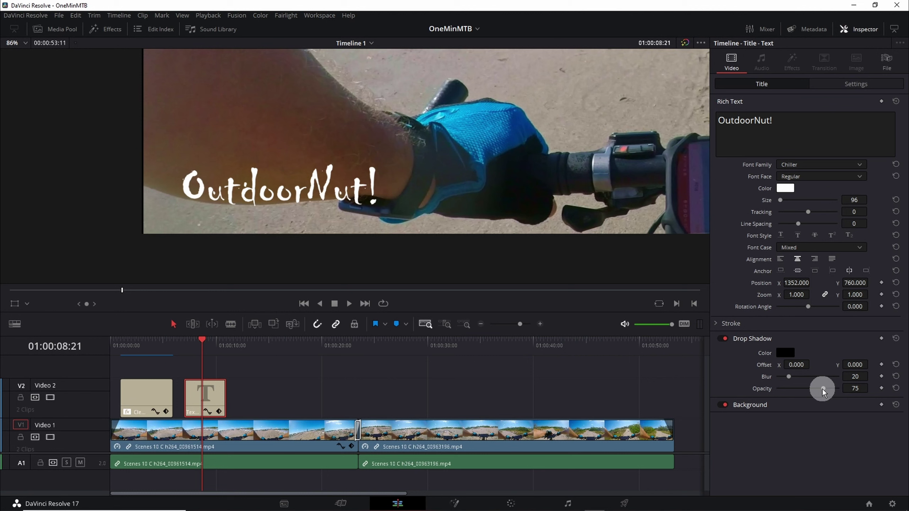
left_click_drag(791, 365, 812, 364)
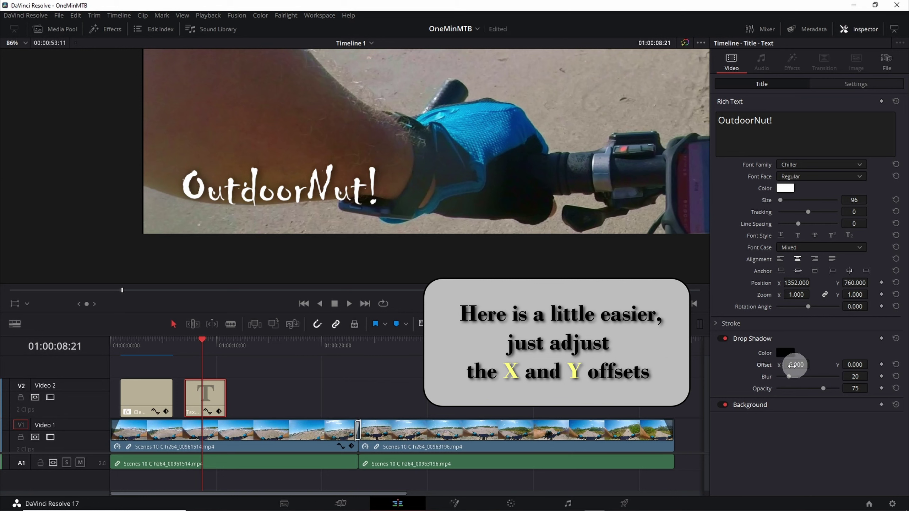
Step: Set the title's drop shadow to offset X 9, offset Y -9 and blur 7
left_click_drag(852, 365, 850, 364)
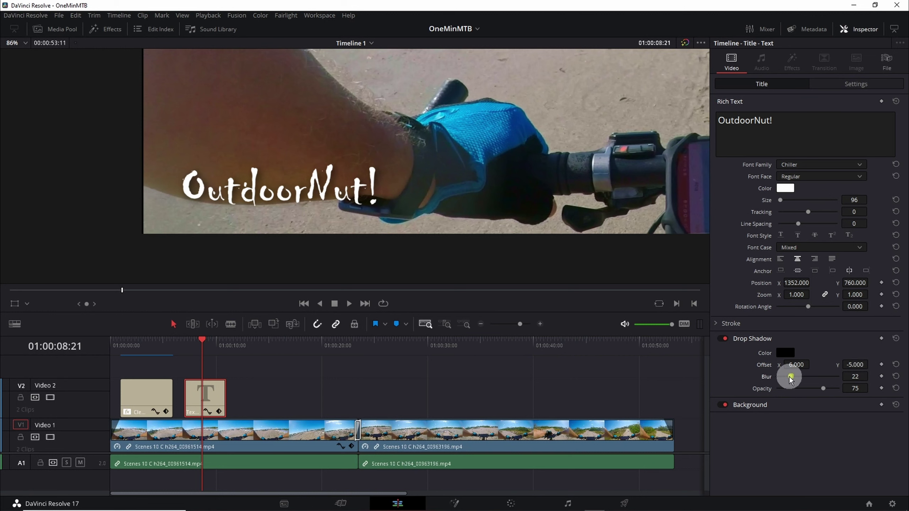
left_click_drag(791, 377, 768, 378)
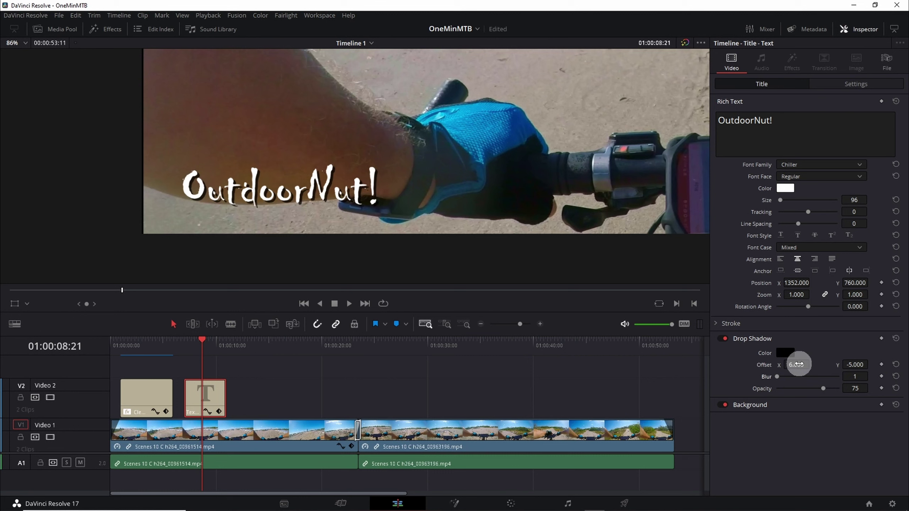
left_click_drag(798, 364, 800, 364)
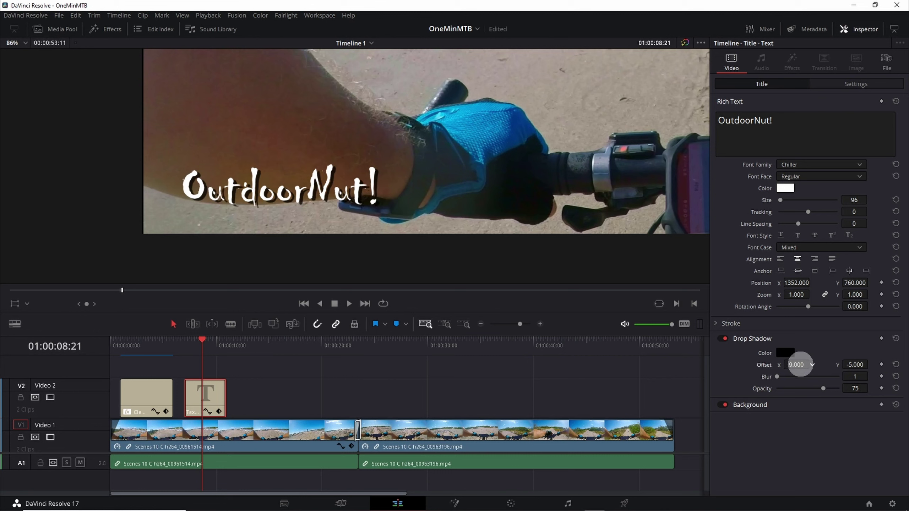
left_click_drag(846, 364, 850, 364)
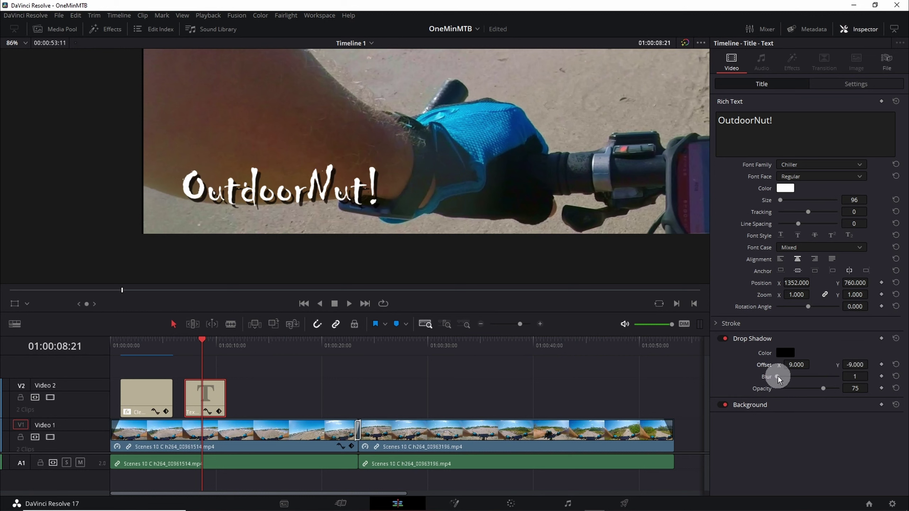
left_click_drag(779, 376, 781, 376)
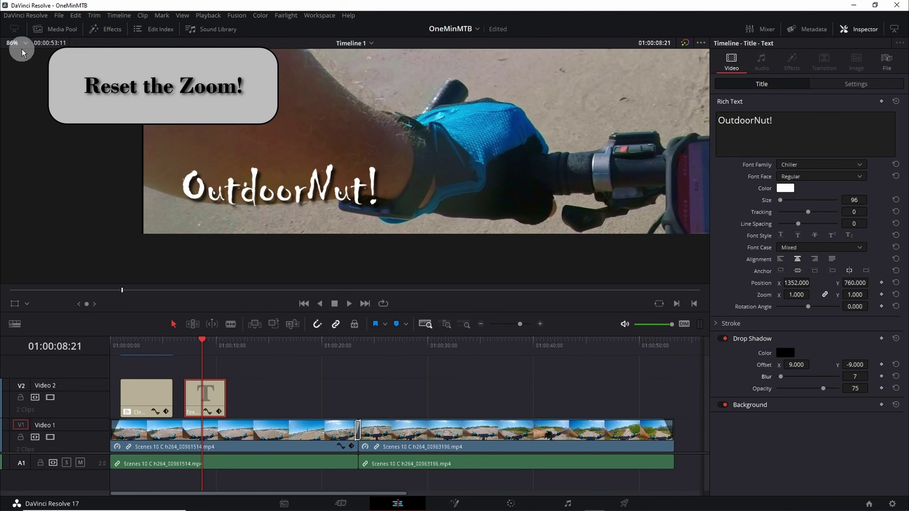
Step: Fit the whole frame in the viewer and close the Inspector
left_click(25, 43)
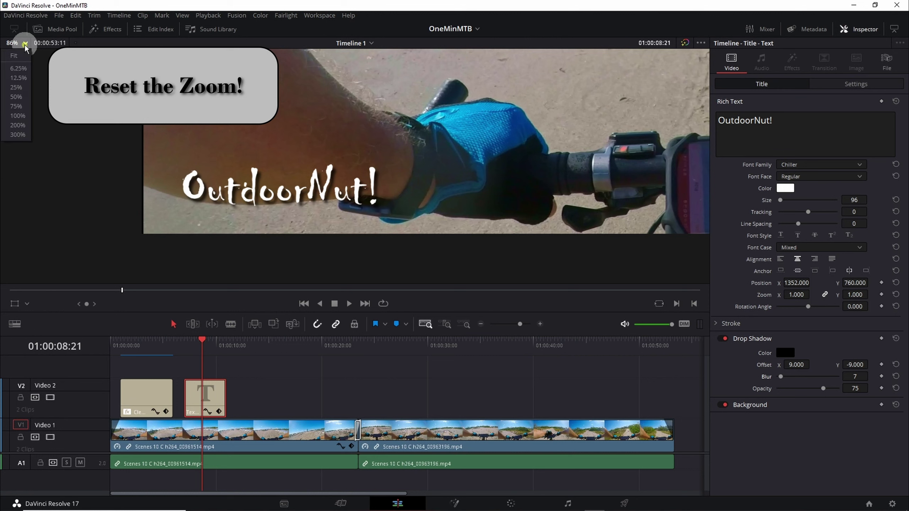
left_click(17, 55)
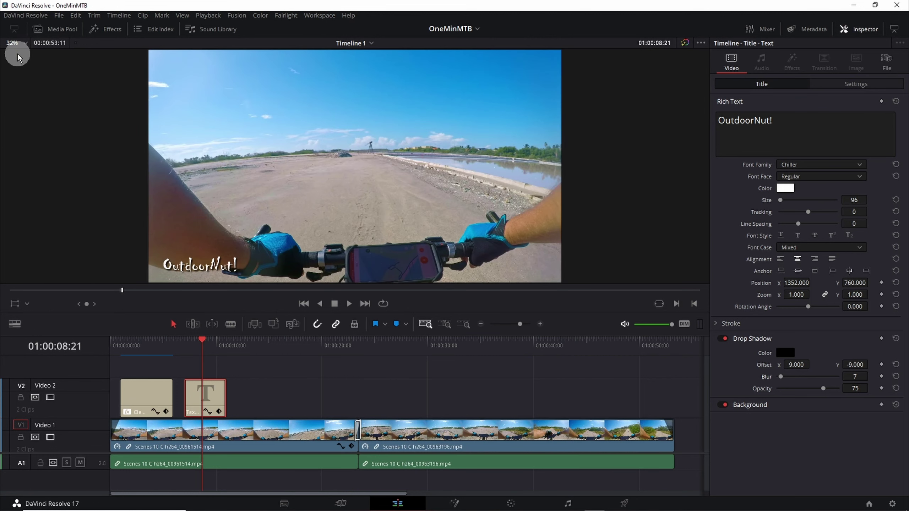
left_click(865, 29)
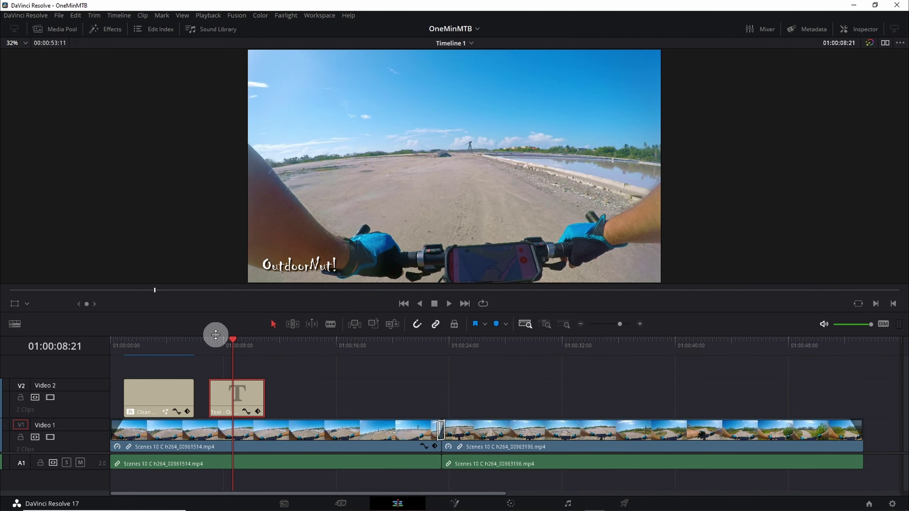
Step: Play the edit from the start to review the title, then add a fade-out to the text clip's end
left_click_drag(113, 360, 115, 356)
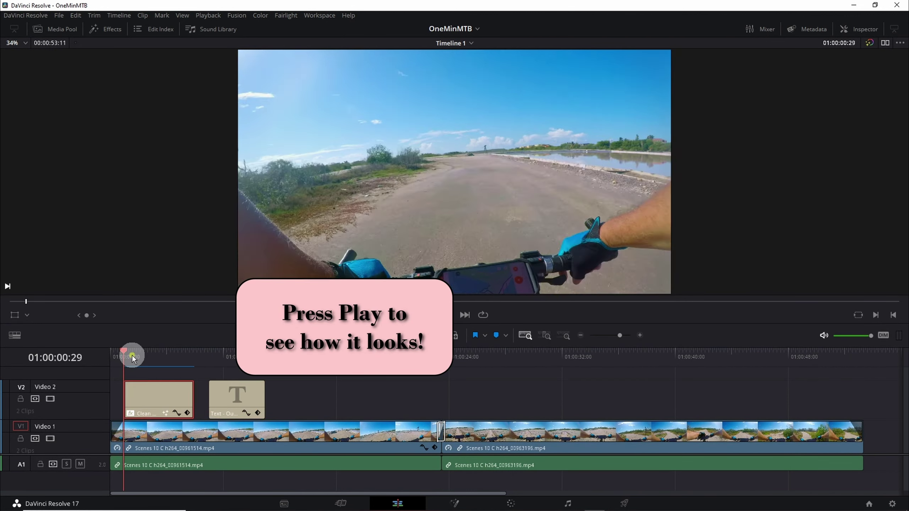
key("space")
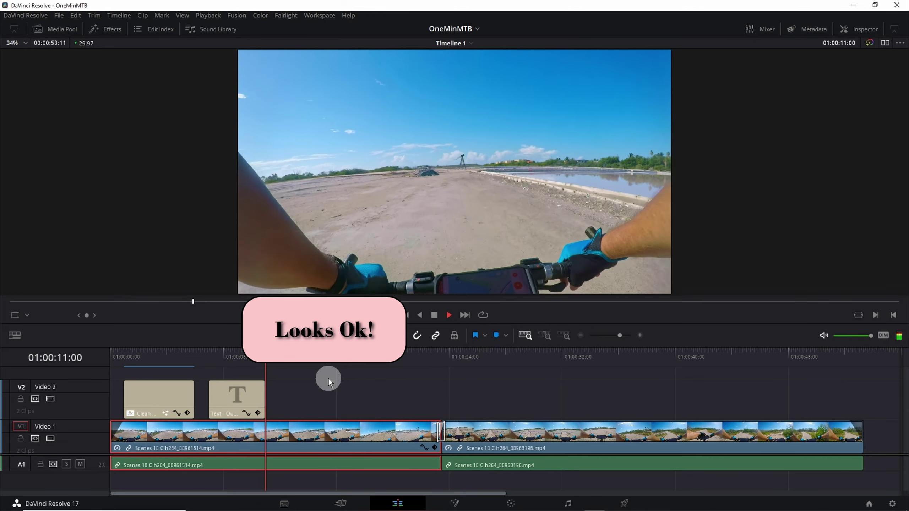
key("space")
left_click_drag(262, 382, 253, 381)
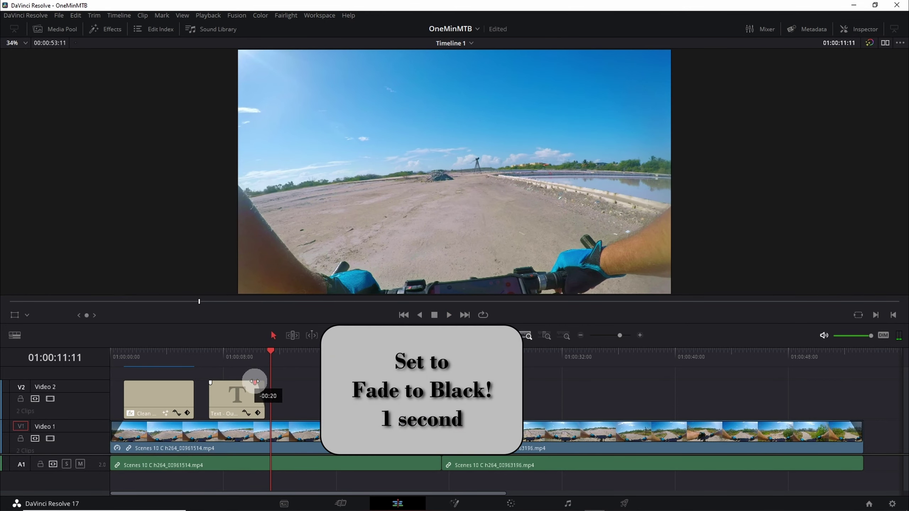
Step: Lengthen the text clip's fade-out to 1 second and park the playhead at 01:00:09:01
left_click_drag(252, 382, 250, 381)
left_click(236, 350)
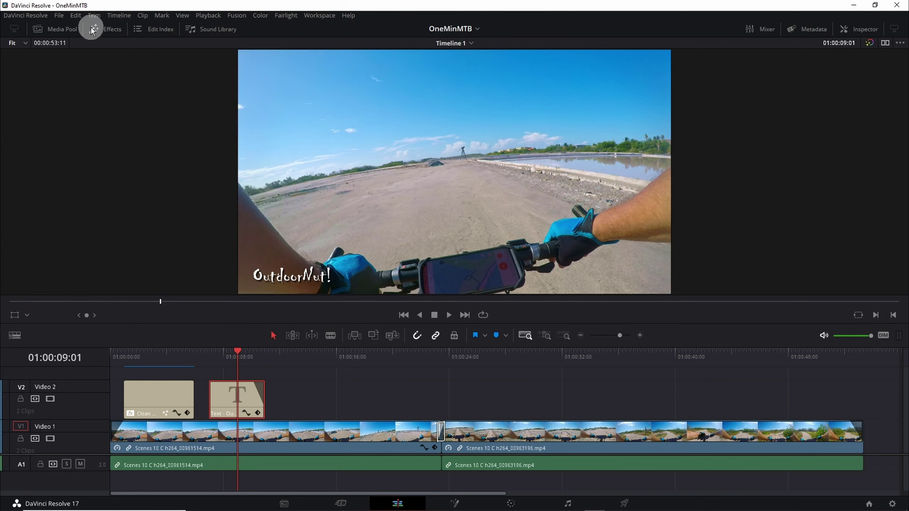
left_click(107, 28)
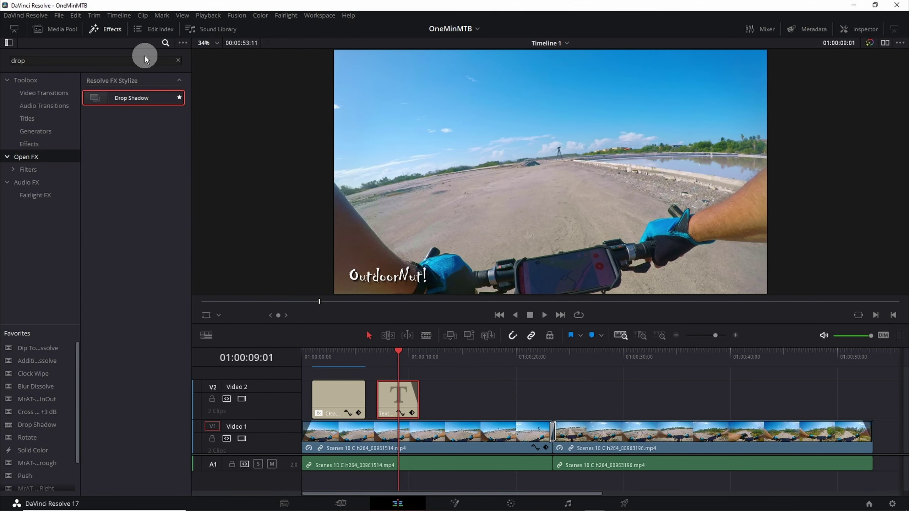
Step: Search effects for 'sli' and drop the Motion Slide transition onto the text clip's start
left_click(178, 60)
type("s")
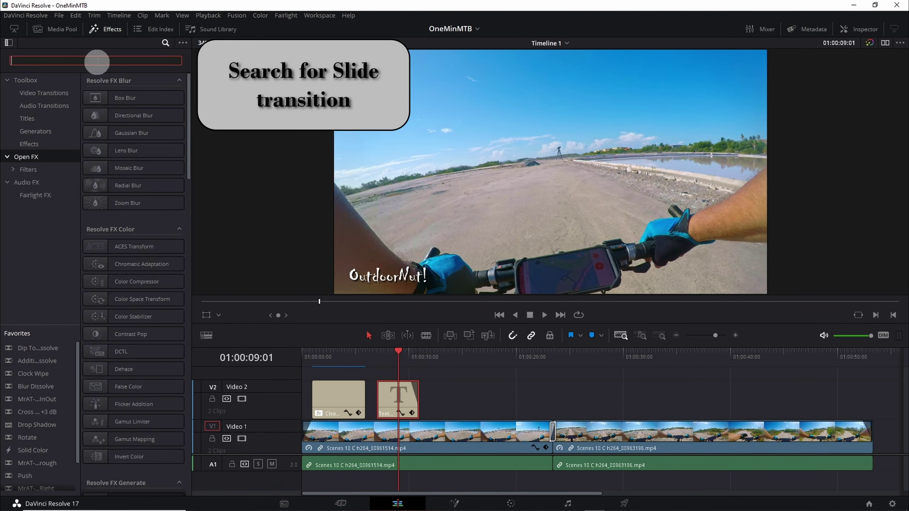
type("lide")
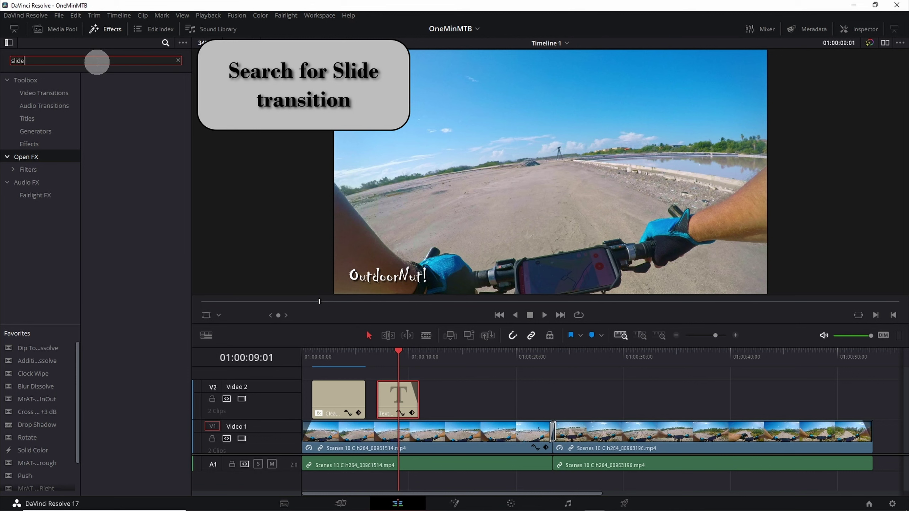
left_click(35, 81)
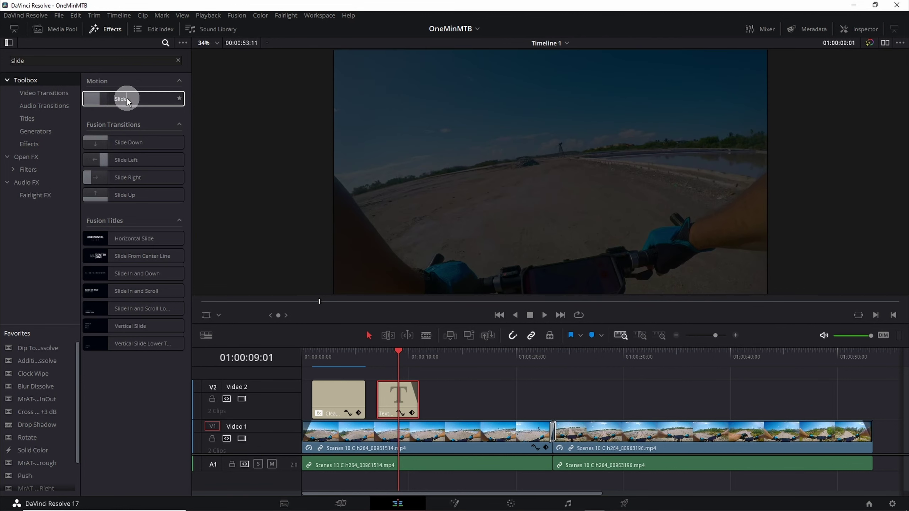
left_click_drag(126, 98, 383, 379)
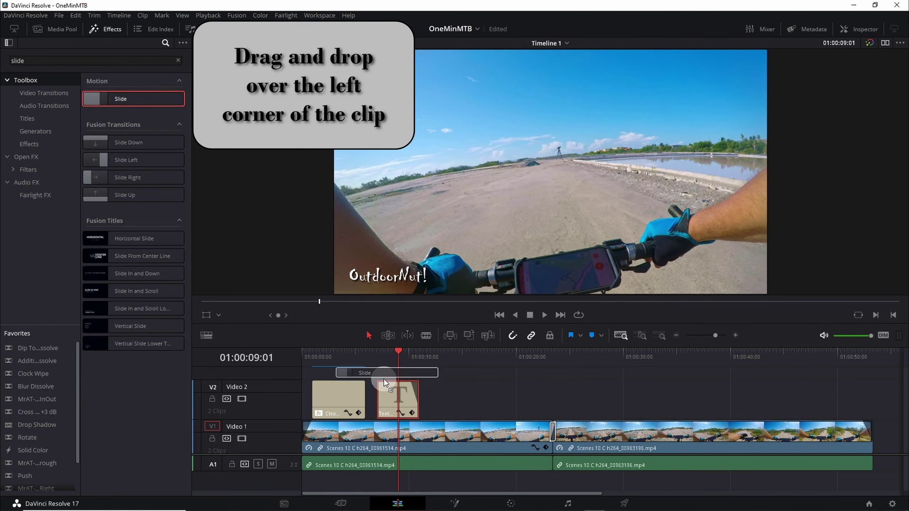
left_click_drag(384, 379, 385, 388)
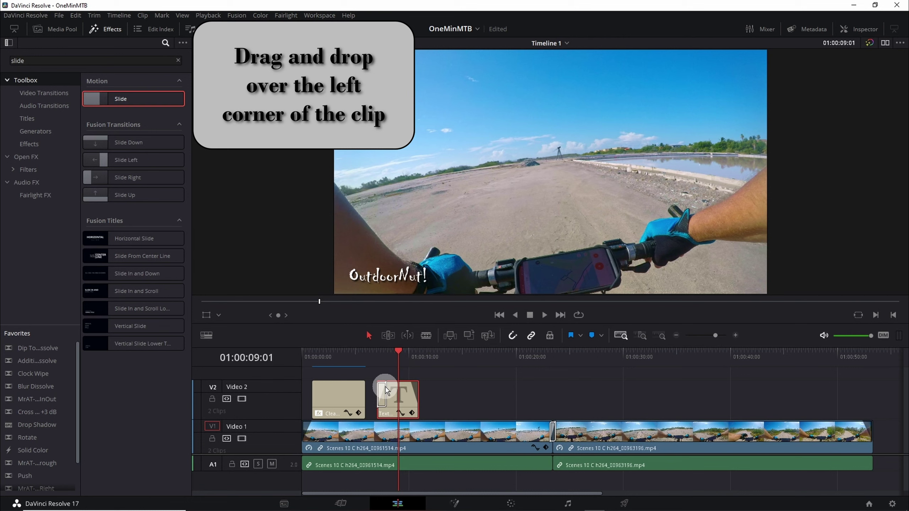
left_click(108, 30)
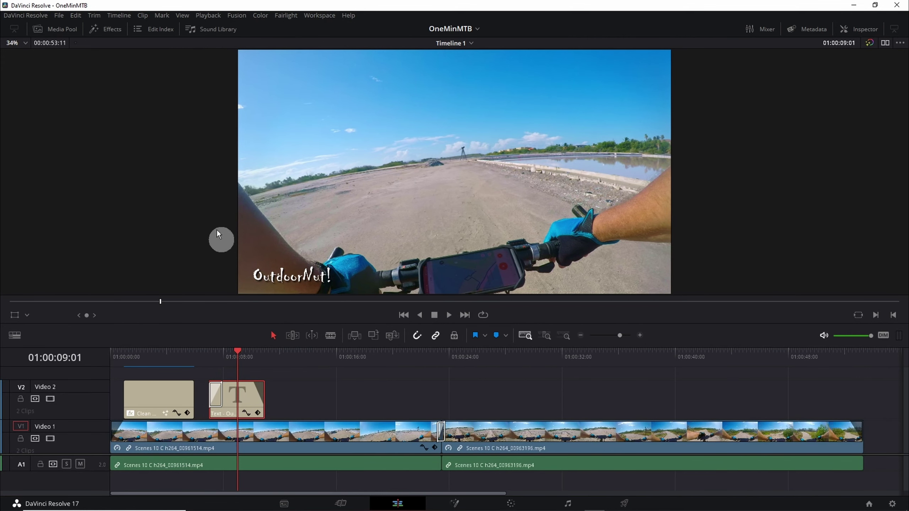
Step: Select the Slide transition, show its Inspector settings, and preview it in playback
left_click(216, 398)
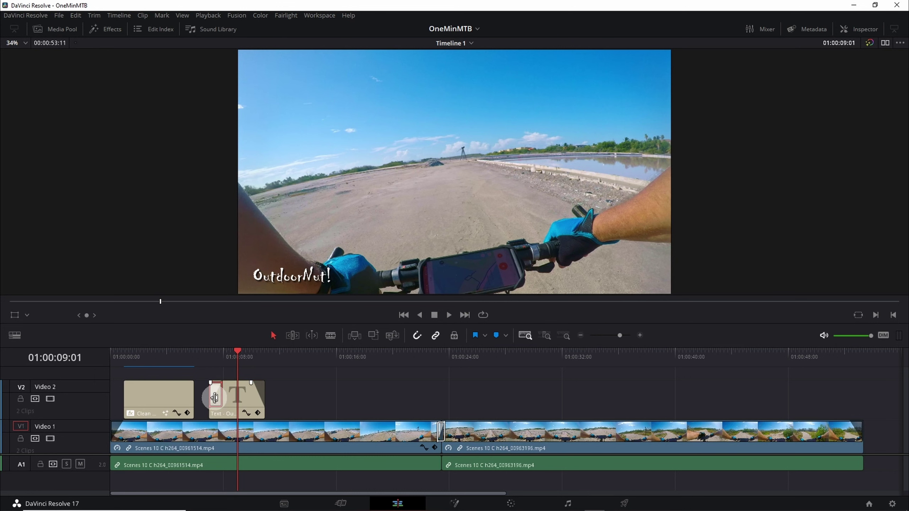
left_click(865, 28)
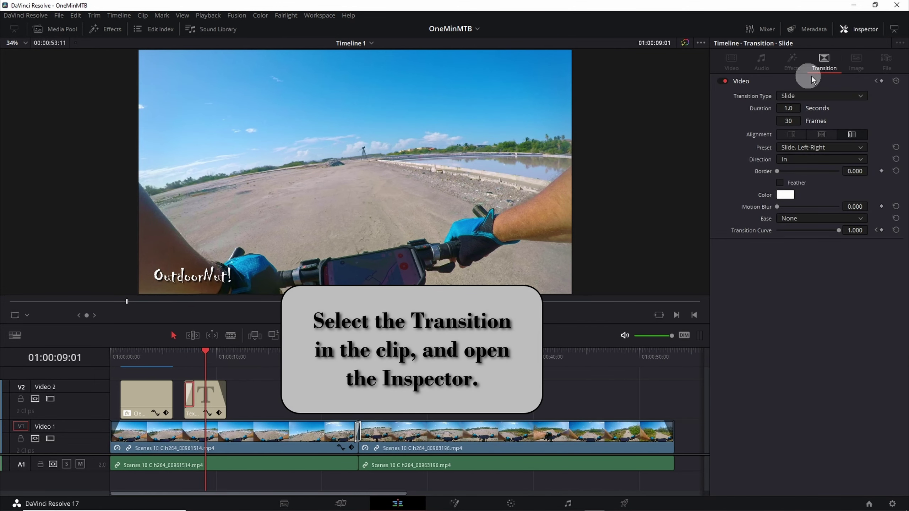
left_click(176, 352)
key("space")
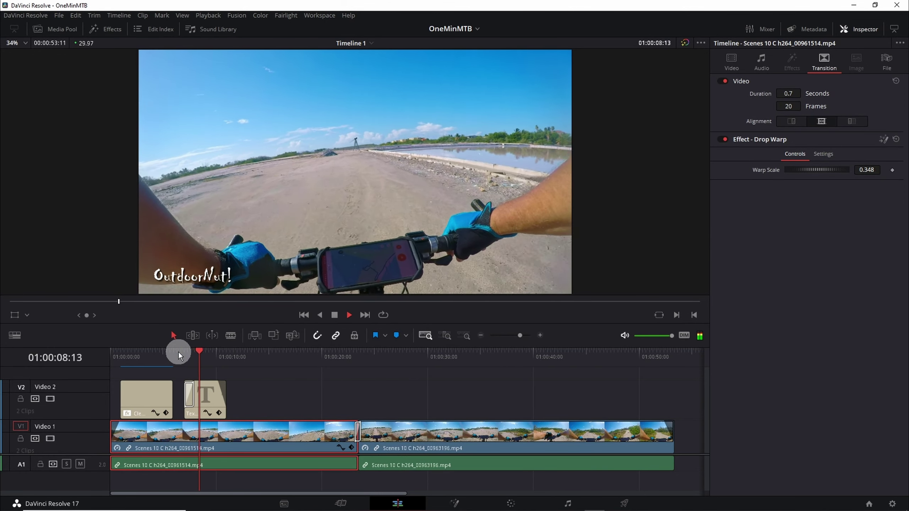
key("space")
Step: Set the Slide transition's preset to Slide, Right-Left
left_click(193, 398)
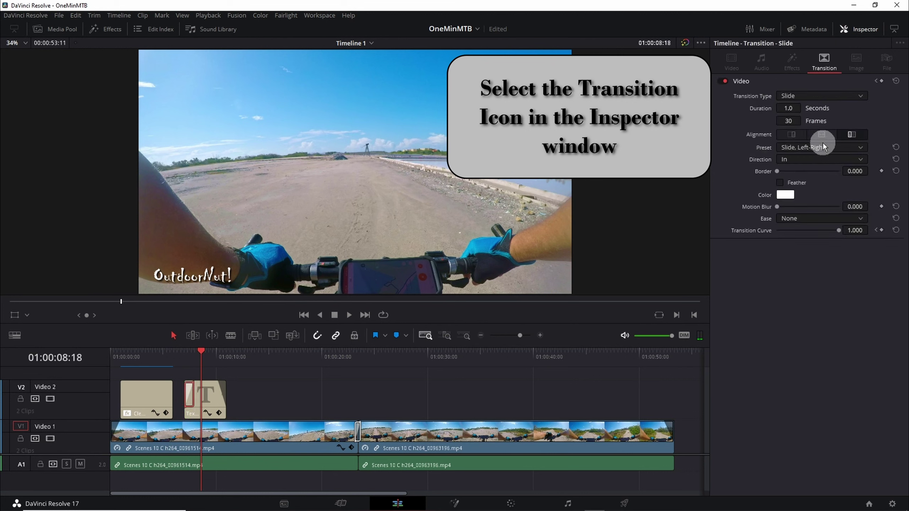
left_click(827, 147)
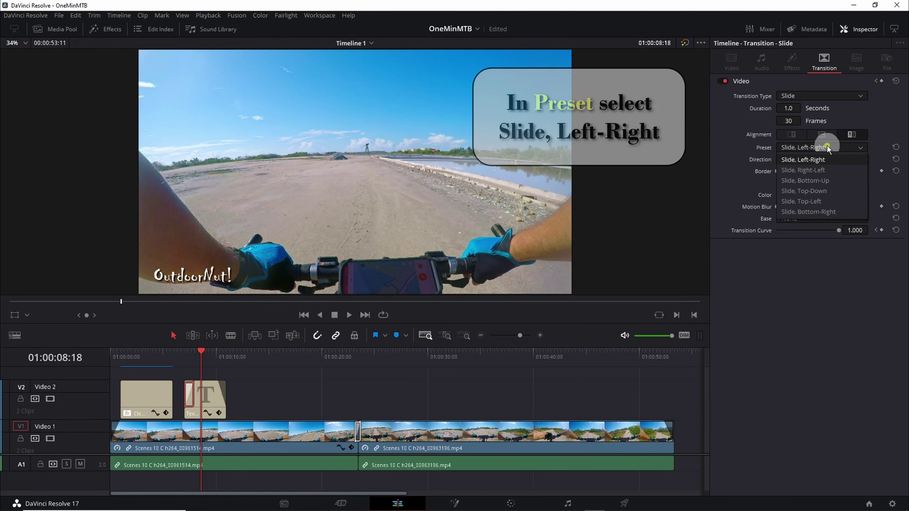
left_click(832, 170)
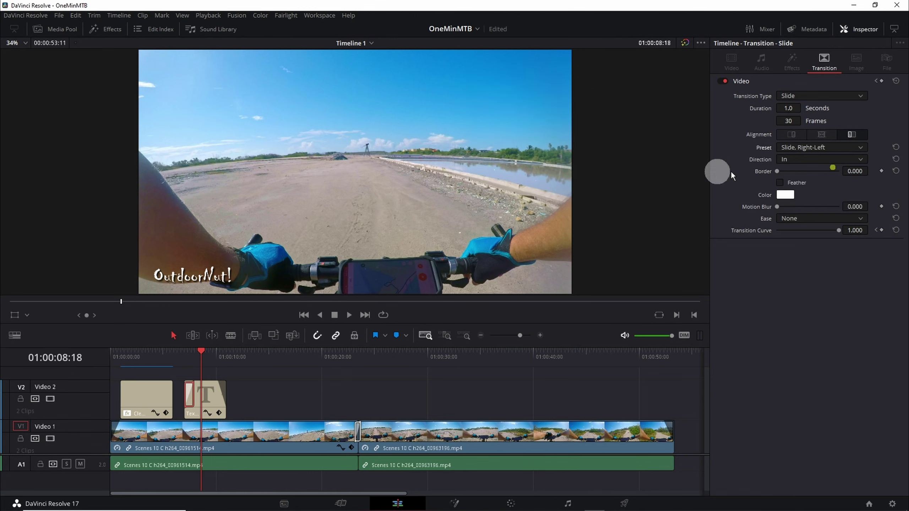
Step: Play the edit from before the title to preview the right-to-left slide
left_click_drag(181, 357, 178, 358)
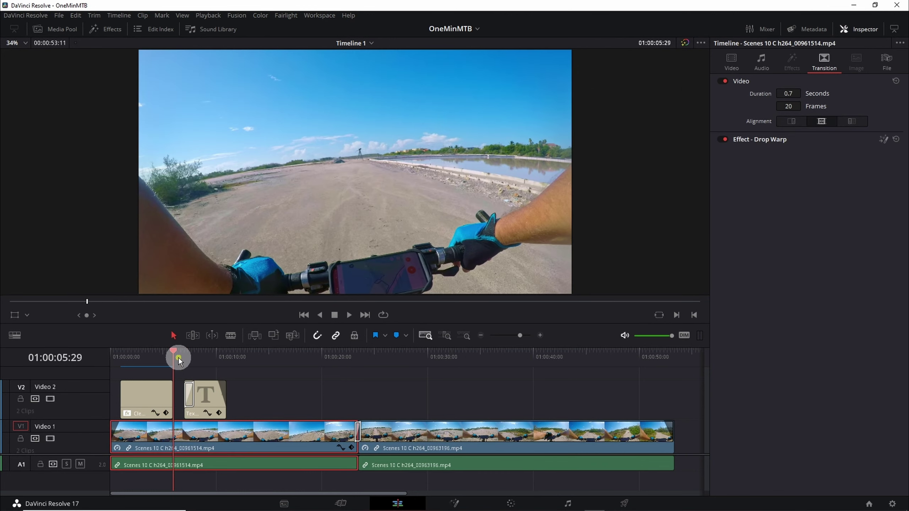
key("space")
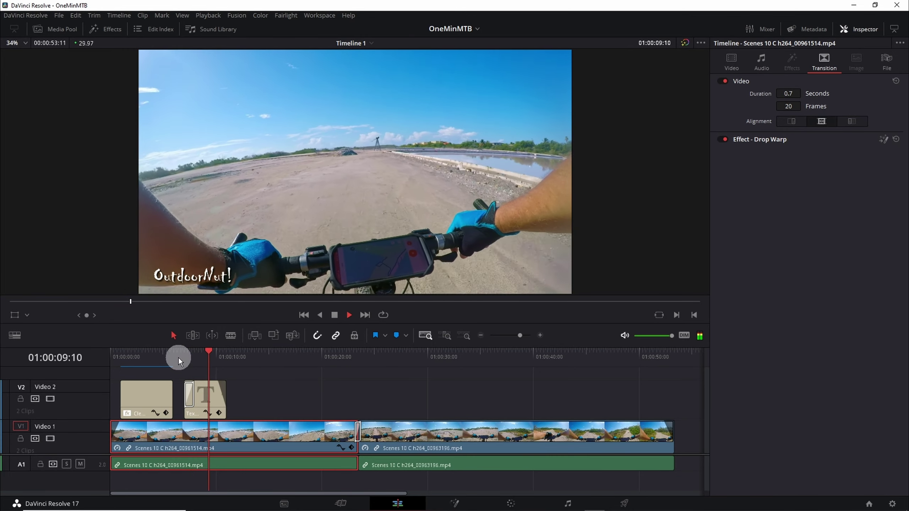
key("space")
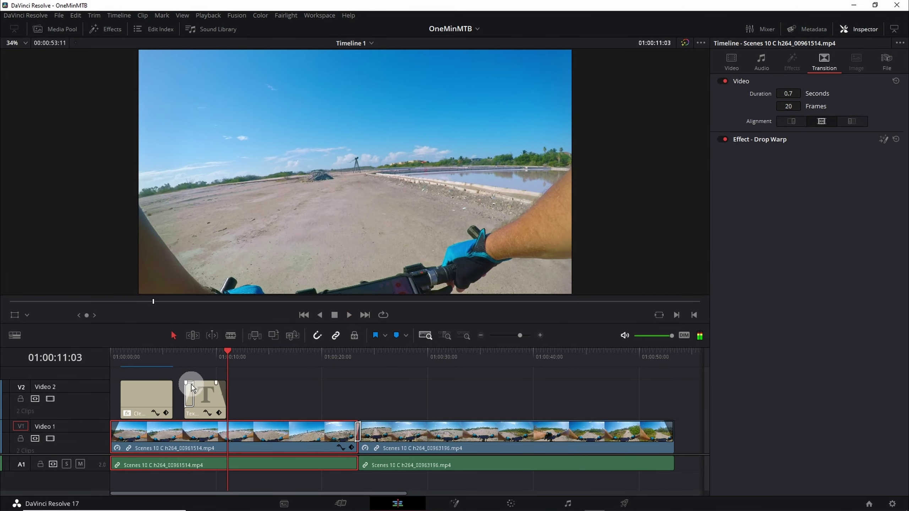
left_click(192, 371)
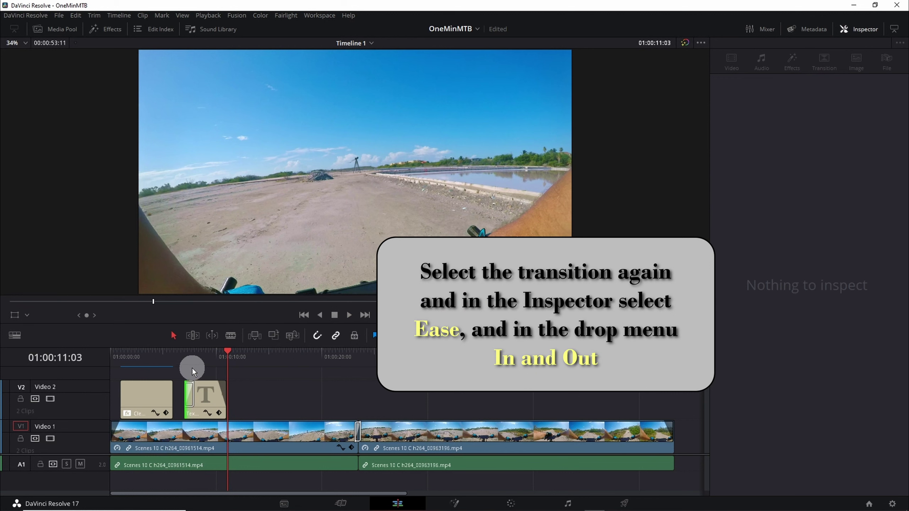
left_click(192, 369)
Step: Set the Slide transition's easing to In & Out, replay it, and deselect all clips
left_click(190, 391)
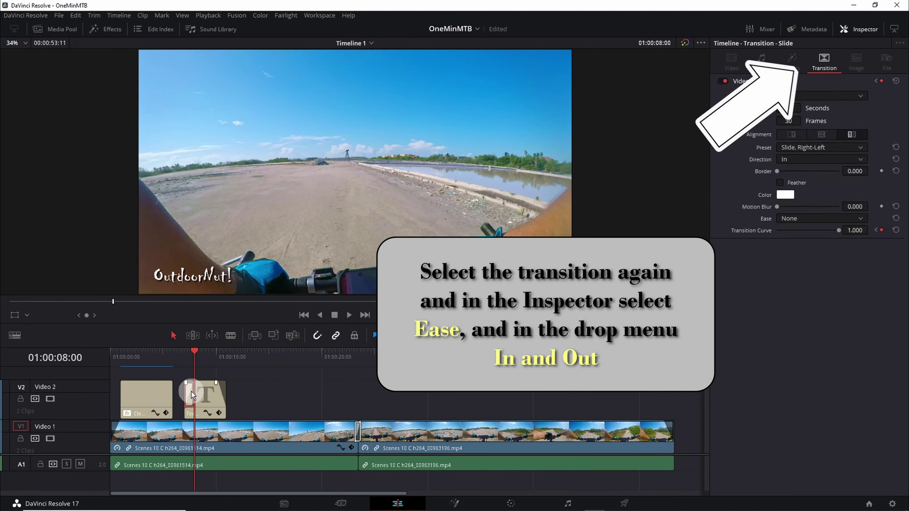
left_click(825, 219)
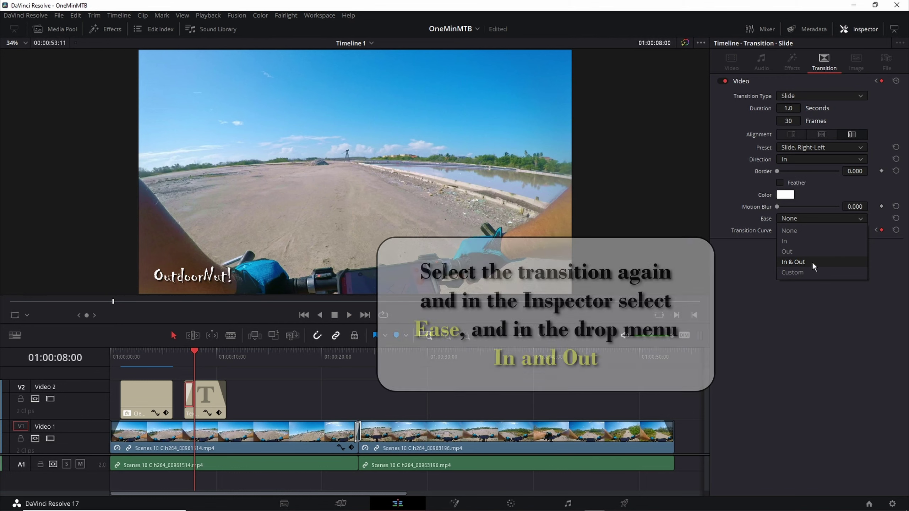
left_click(812, 262)
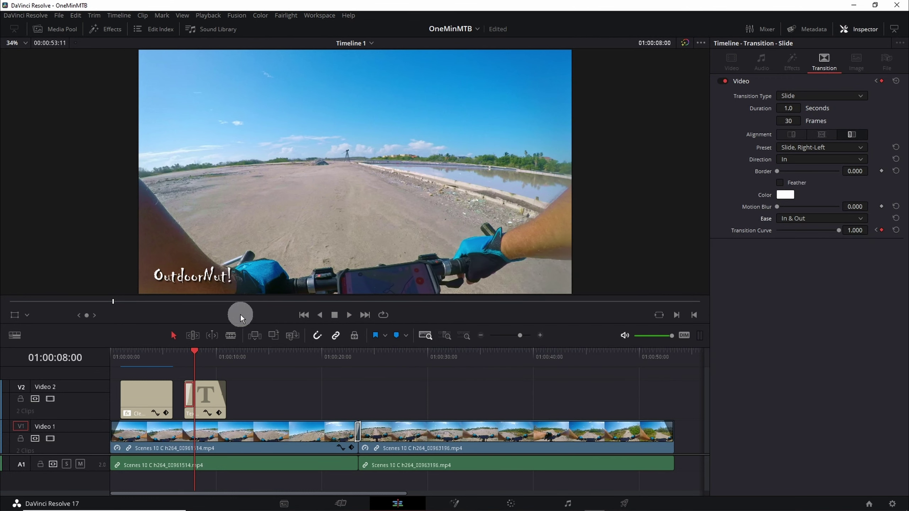
left_click(180, 358)
key("space")
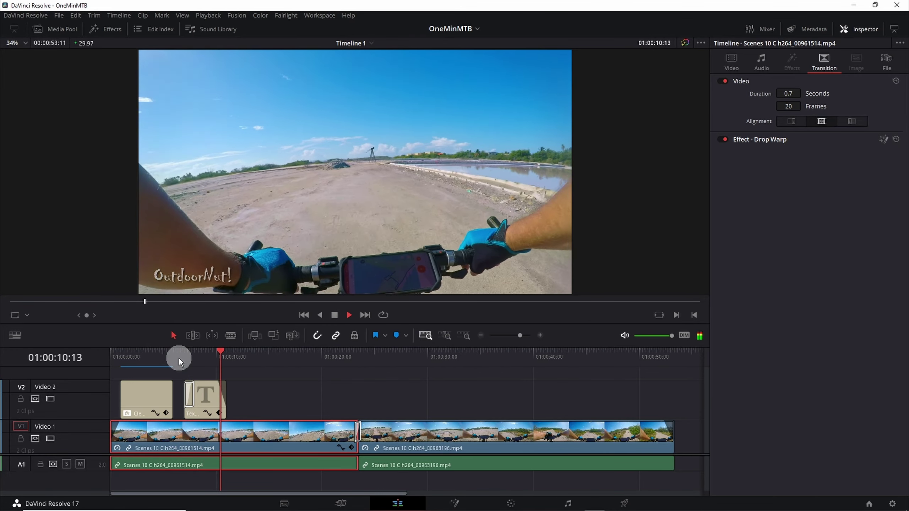
key("space")
key("ctrl+shift+a")
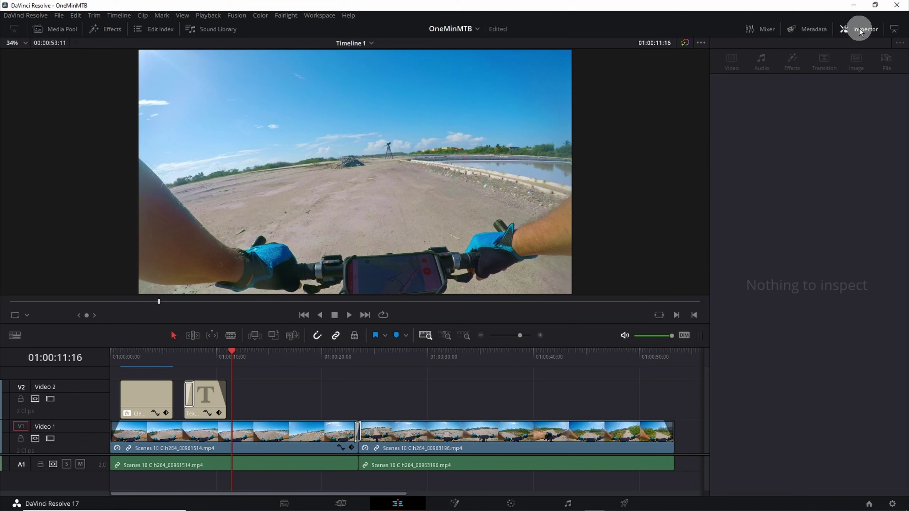
Step: Fit the edit in the timeline and drop a Fade On title onto Video 2 near the end
left_click(859, 31)
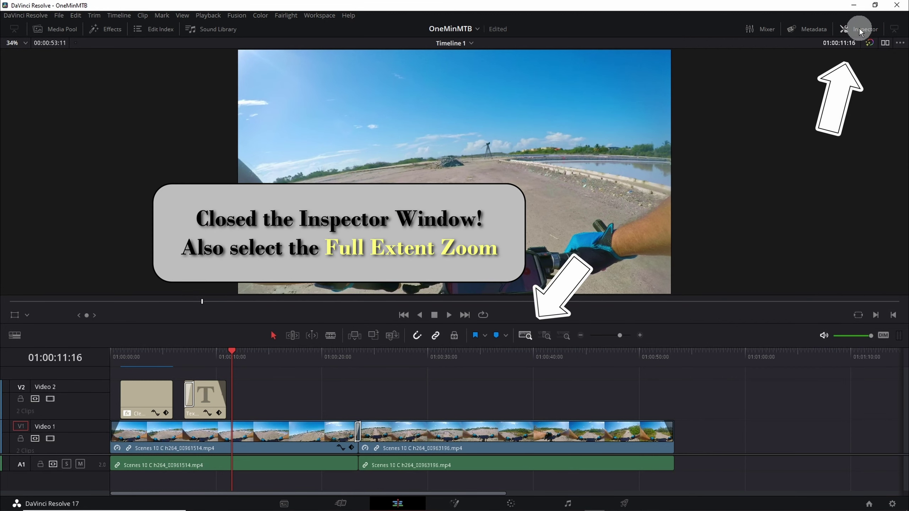
key("shift+z")
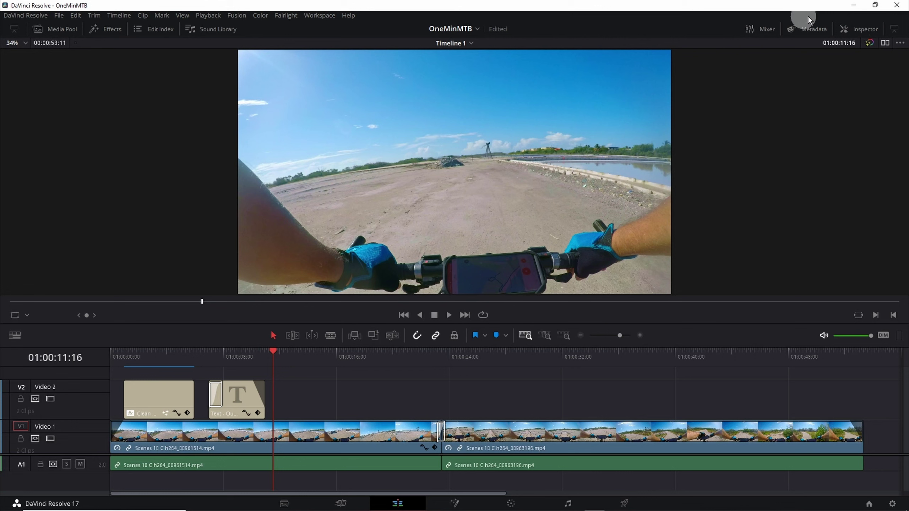
left_click(107, 33)
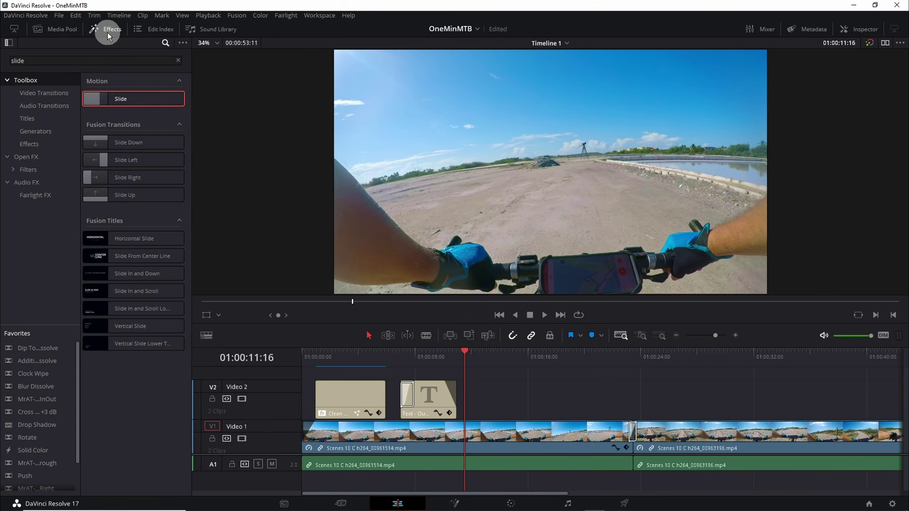
left_click(150, 57)
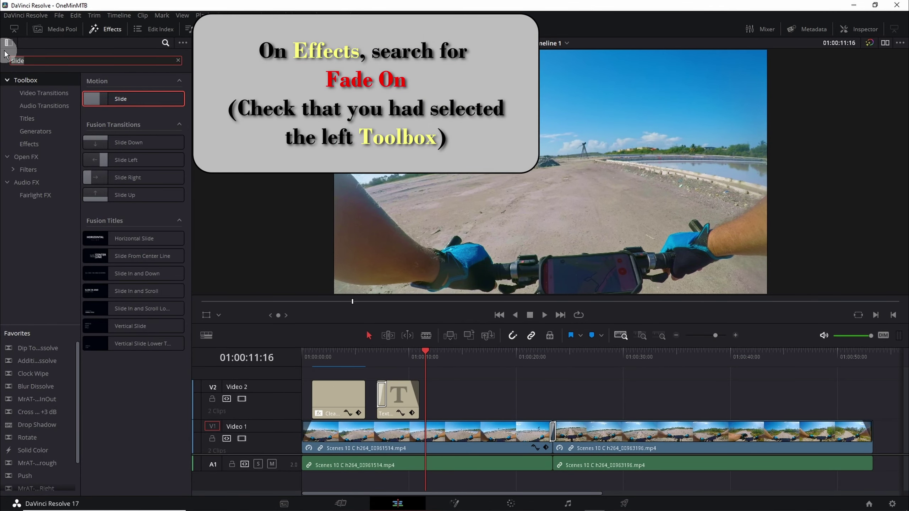
type("fade")
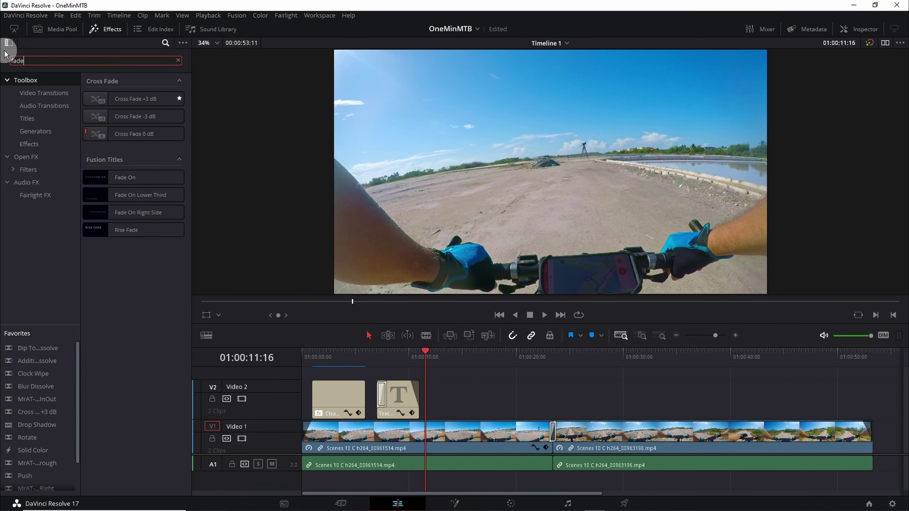
left_click_drag(134, 178, 796, 403)
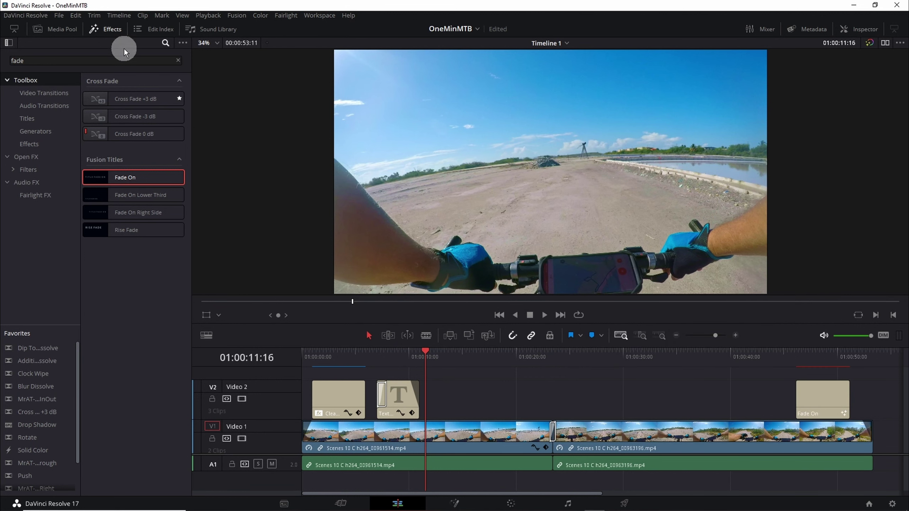
left_click(111, 31)
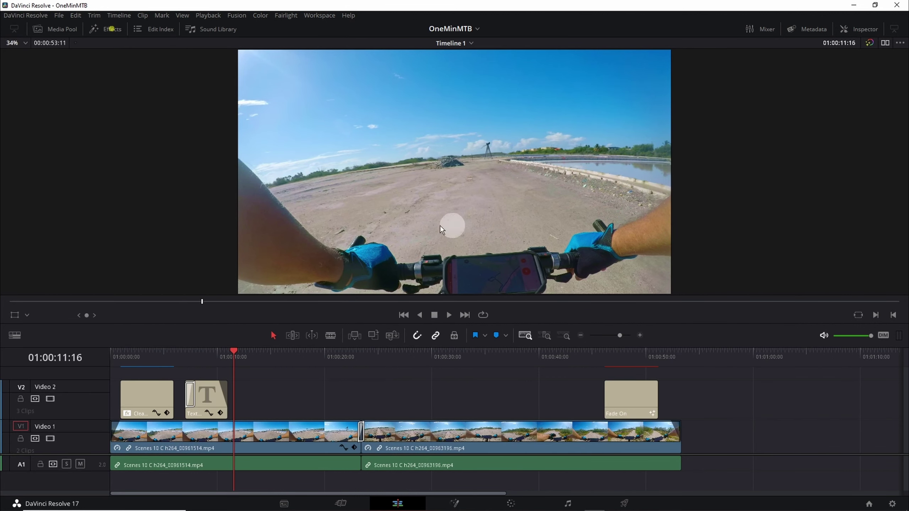
Step: Replace the Fade On title's SAMPLE TEXT with 'The End Is Near!'
left_click(798, 403)
left_click(801, 406)
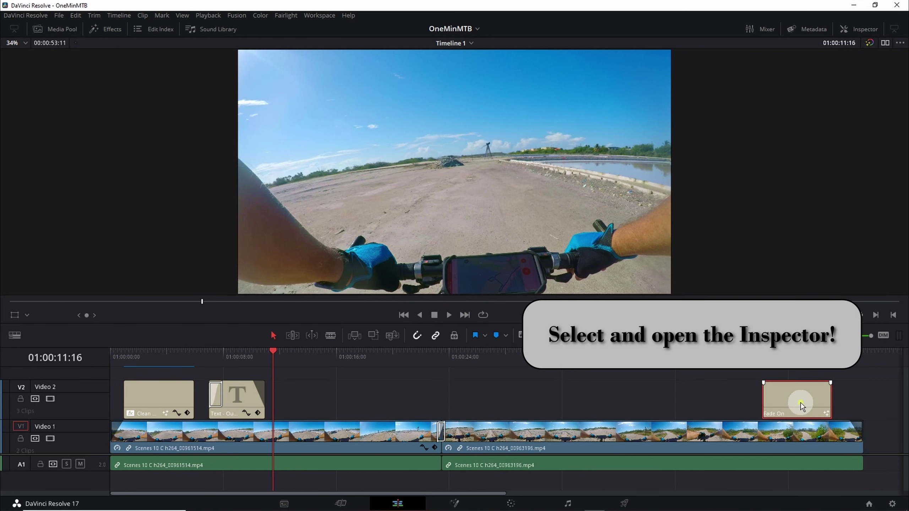
left_click(866, 29)
key("shift+z")
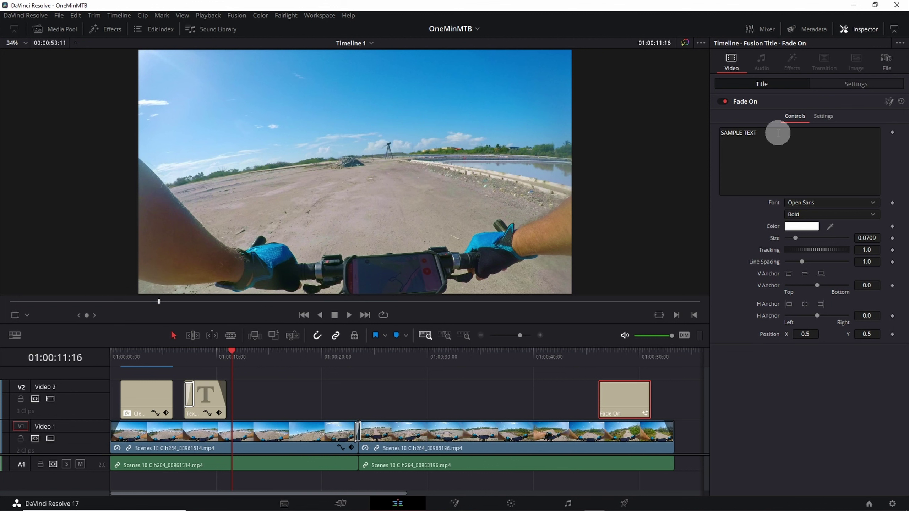
triple_click(756, 135)
type("The End Is Near!")
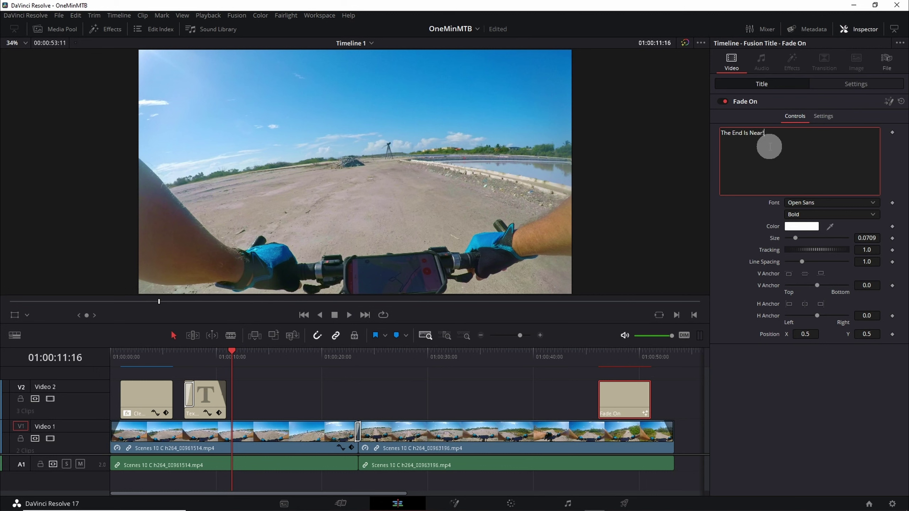
Step: Play the ending twice to preview the new title, then park where it's fully visible
left_click(593, 354)
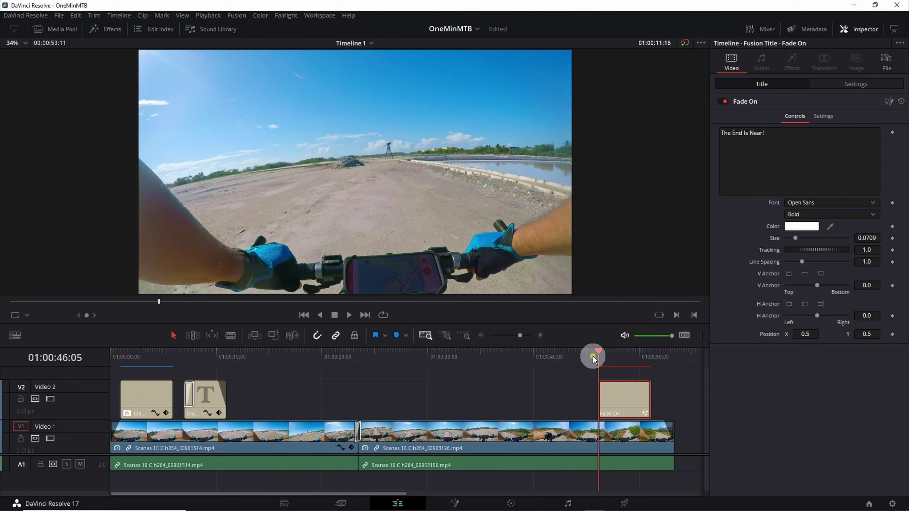
key("space")
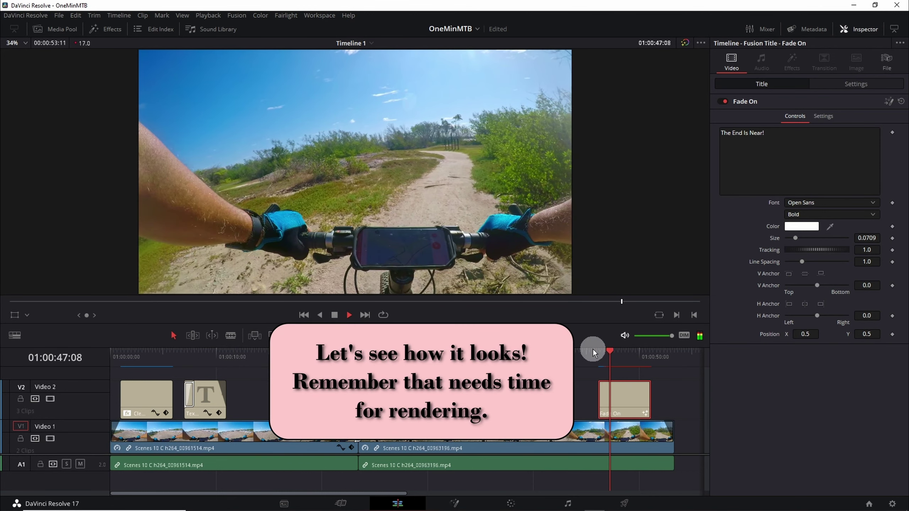
key("space")
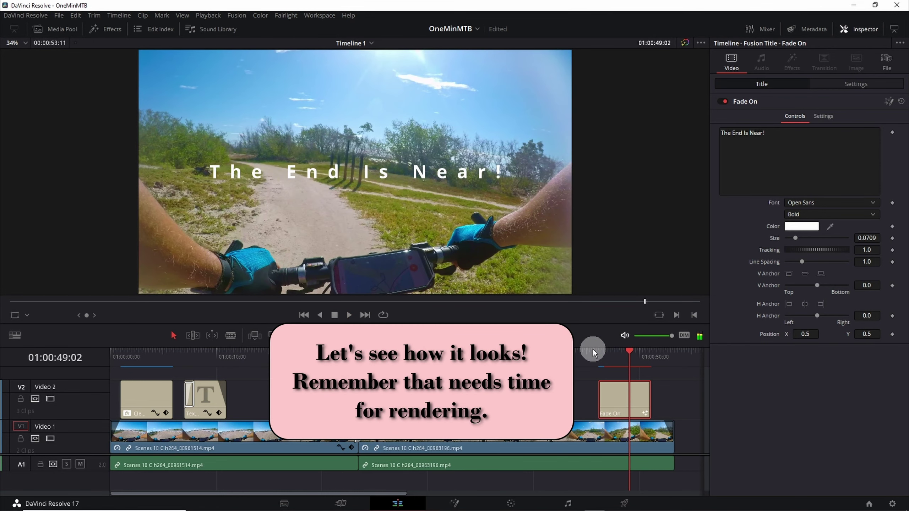
left_click(585, 356)
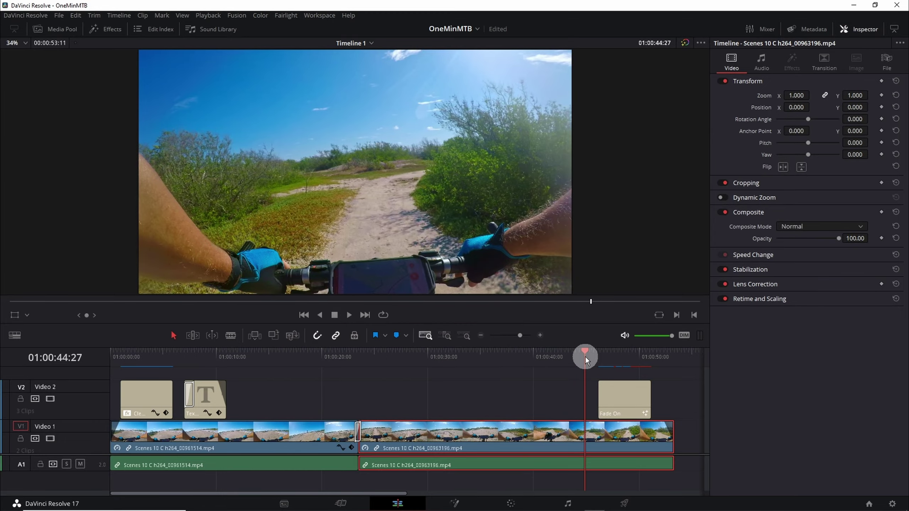
key("space")
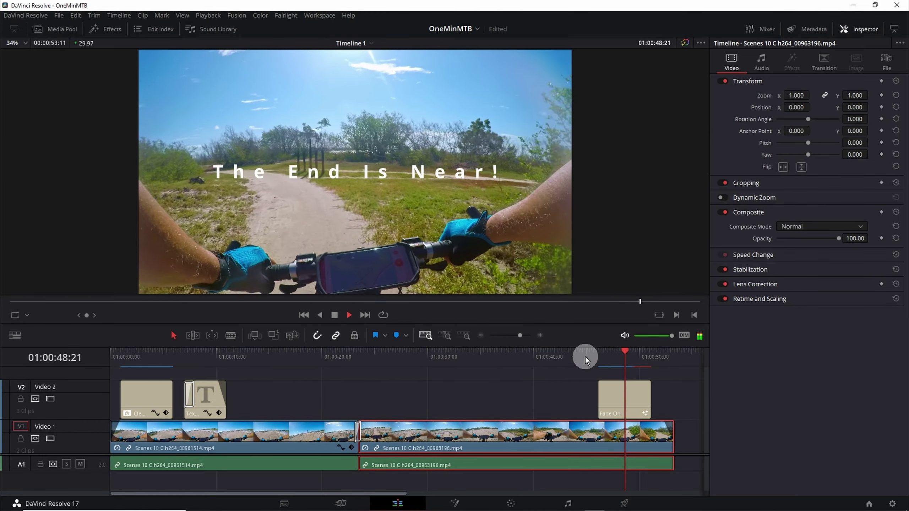
key("space")
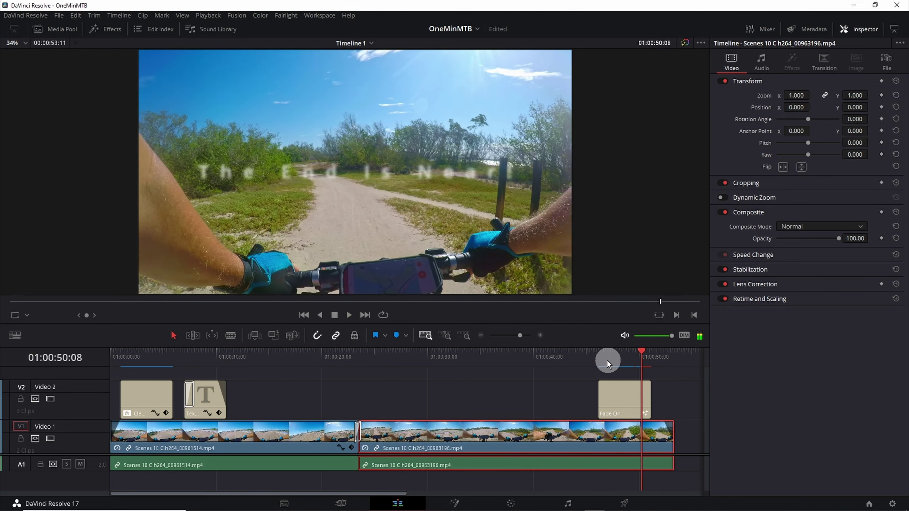
left_click(619, 360)
left_click(628, 393)
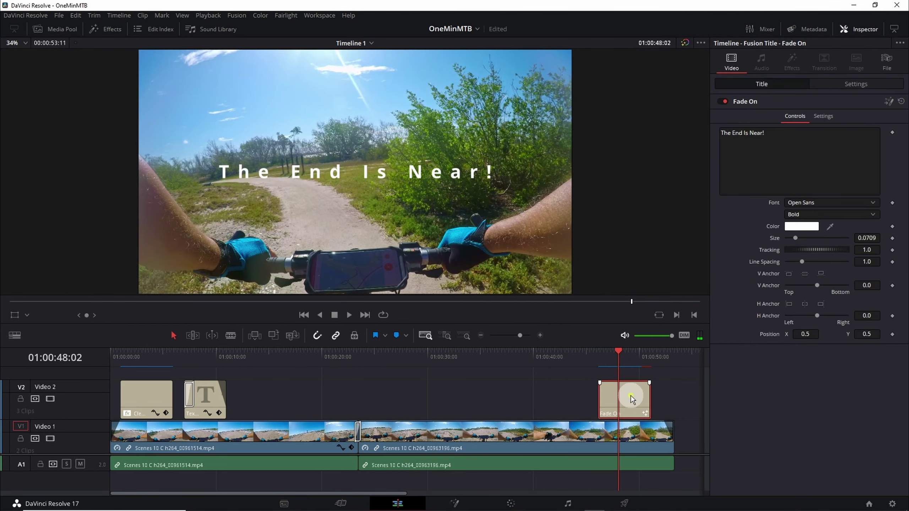
Step: Nudge the title's Size from 0.0709 up to 0.0739
left_click_drag(862, 239, 885, 240)
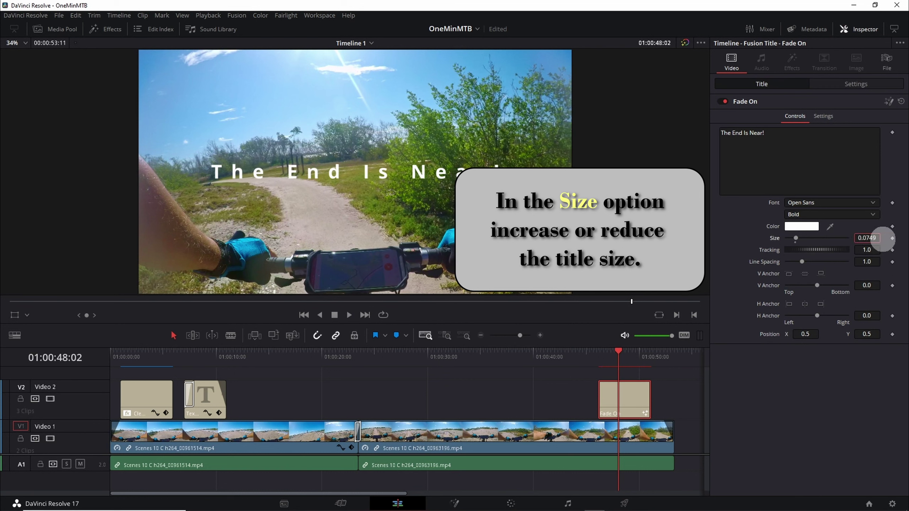
left_click_drag(884, 240, 878, 239)
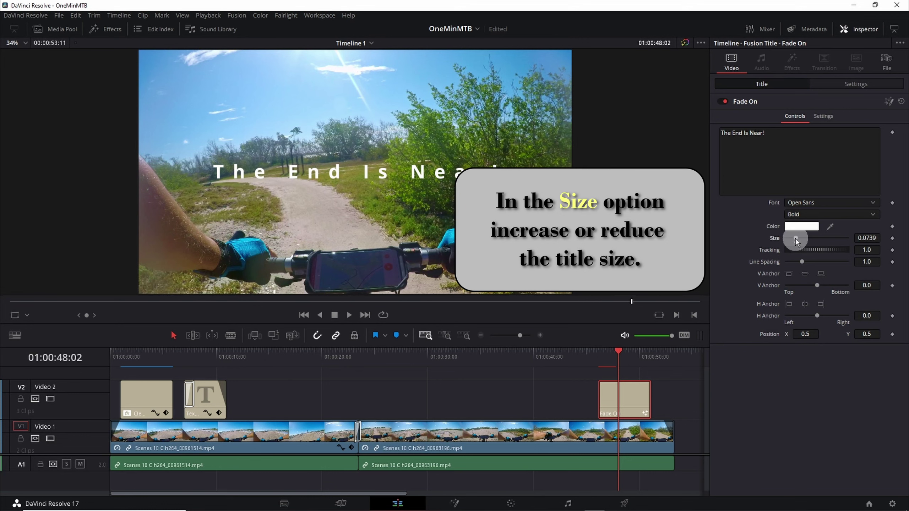
left_click(105, 30)
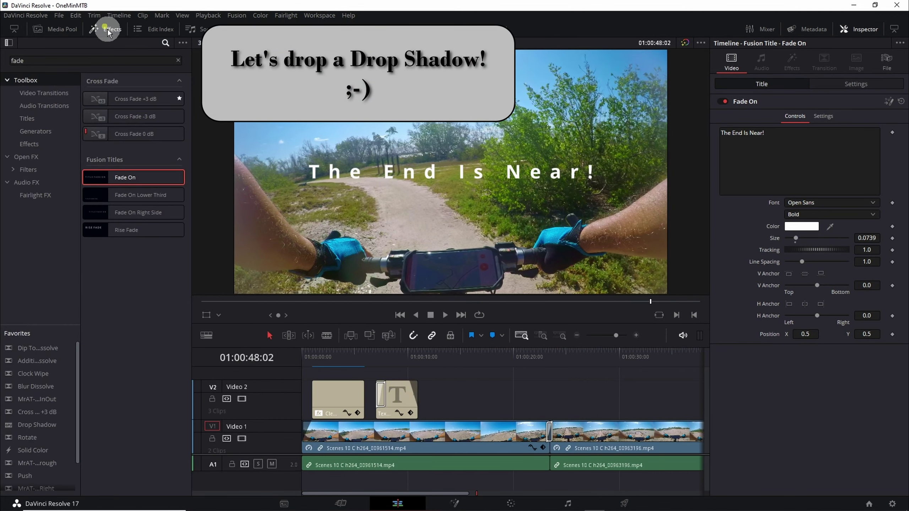
Step: Apply the Open FX Drop Shadow effect to the Fade On title clip and display its settings
left_click(177, 61)
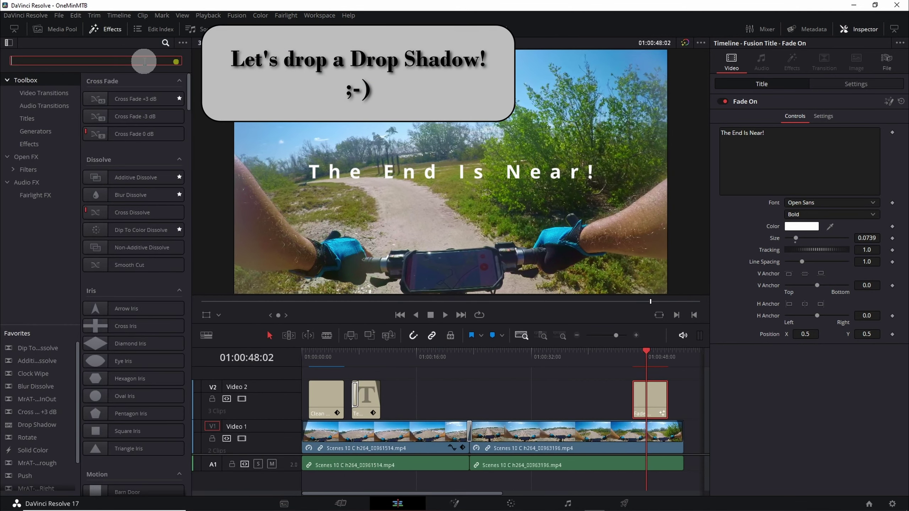
type("drop")
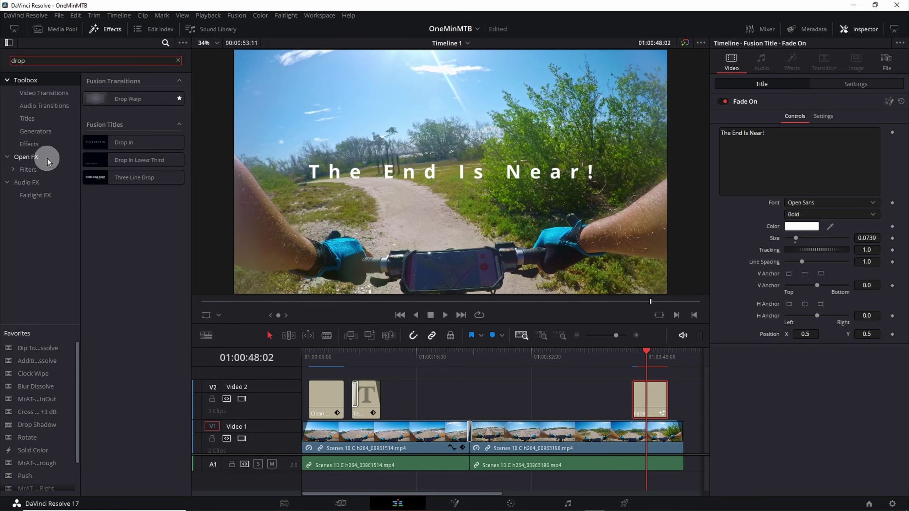
left_click(30, 159)
left_click_drag(124, 98, 651, 401)
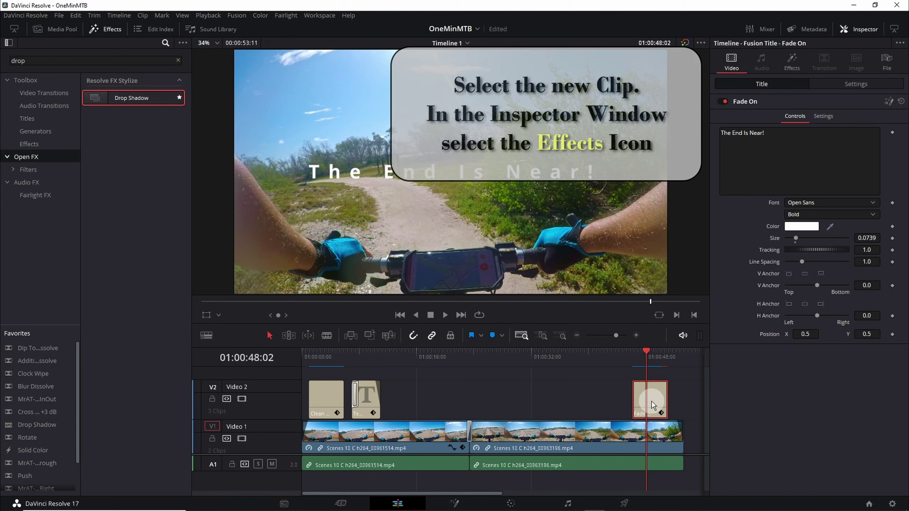
left_click(94, 29)
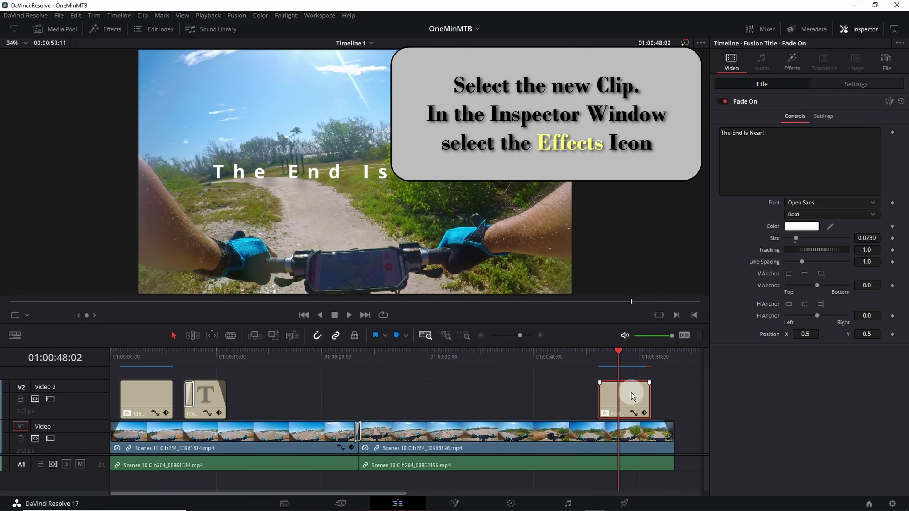
left_click(794, 59)
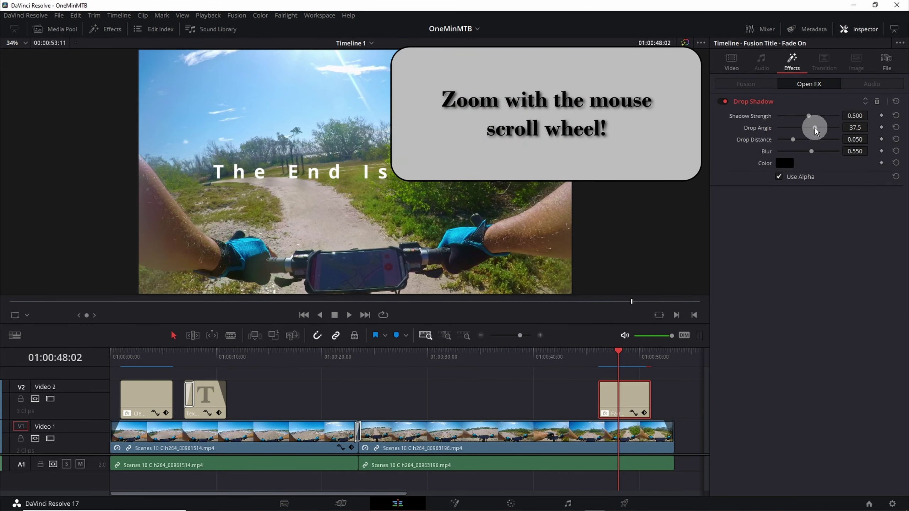
Step: Set the drop shadow to blur 0, angle 30.8, distance 0.010 and strength 0.713
scroll(500, 184, "up", 3)
scroll(500, 184, "up", 3)
left_click_drag(812, 153, 772, 151)
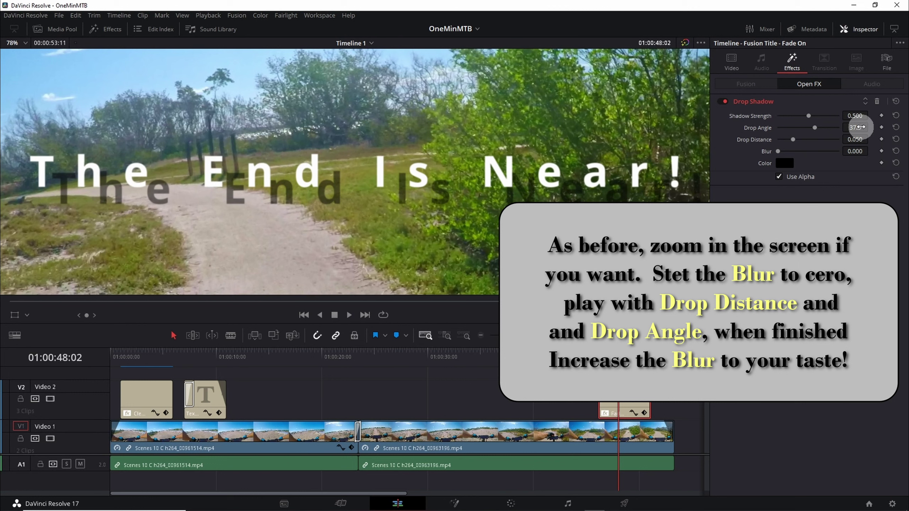
left_click_drag(858, 127, 873, 127)
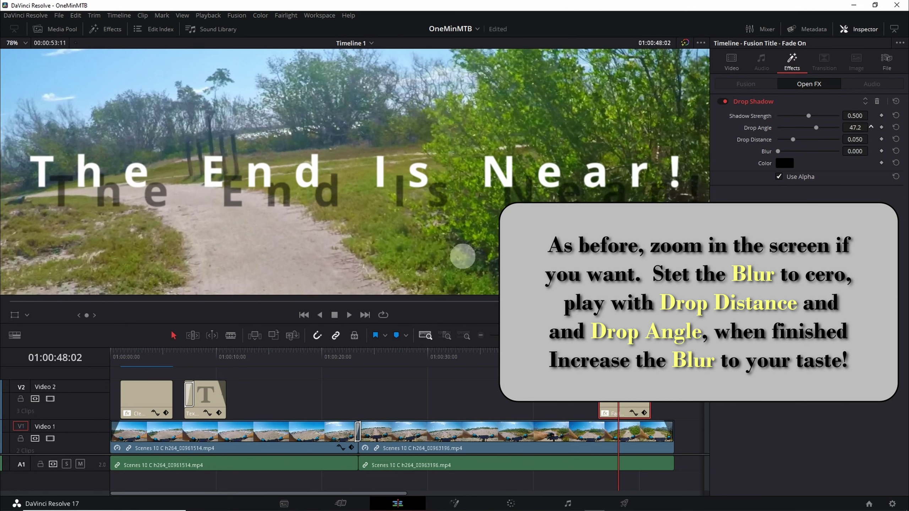
left_click_drag(405, 252, 380, 251)
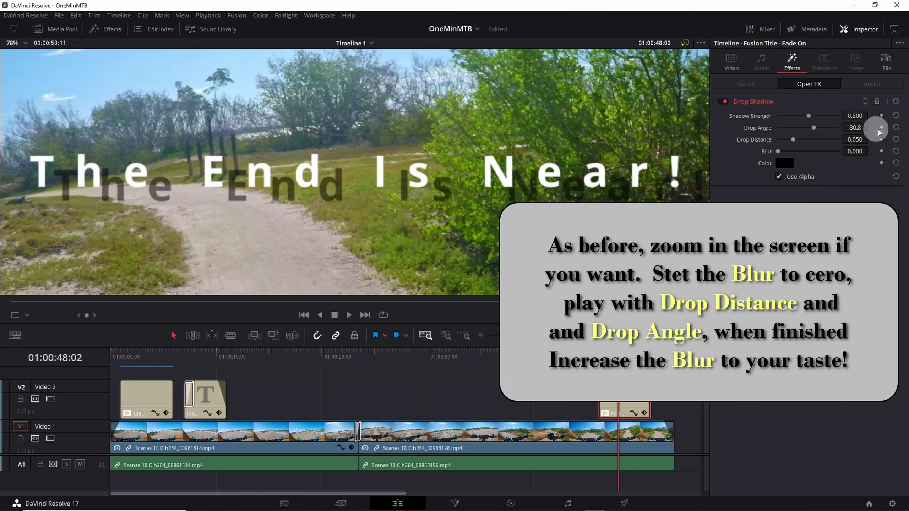
left_click_drag(855, 139, 838, 140)
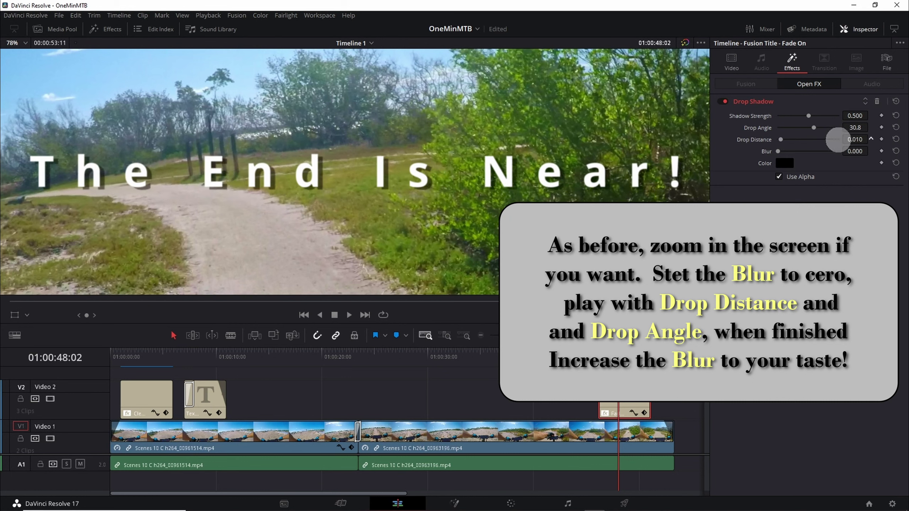
left_click_drag(809, 117, 821, 115)
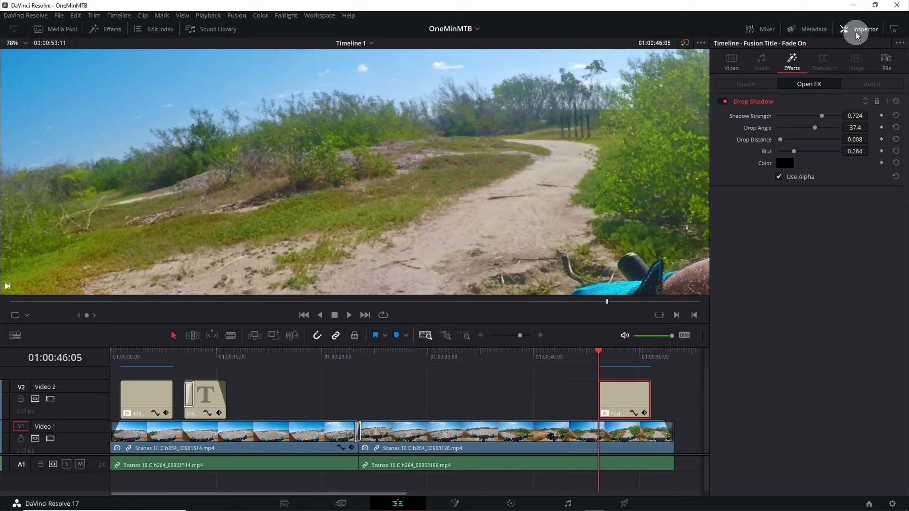
left_click(856, 32)
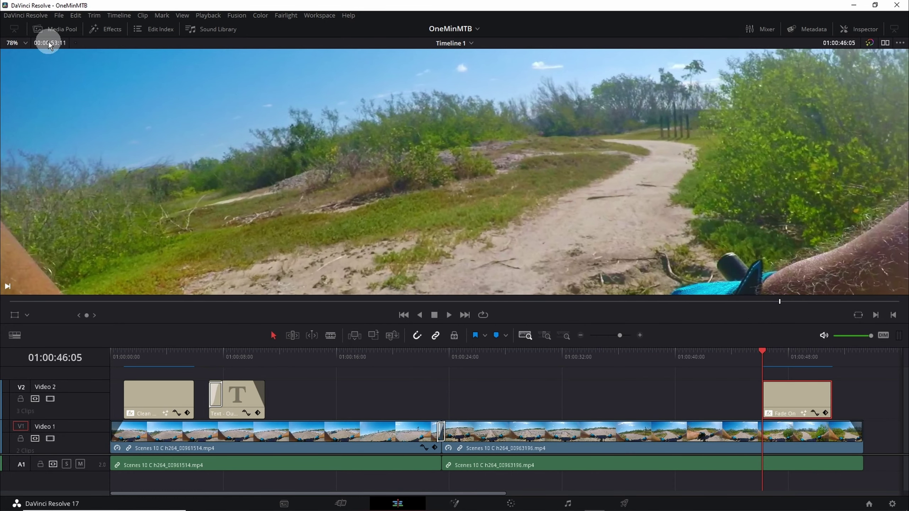
Step: Fit the frame in the viewer and play the ending from before the title
left_click(25, 44)
left_click(18, 56)
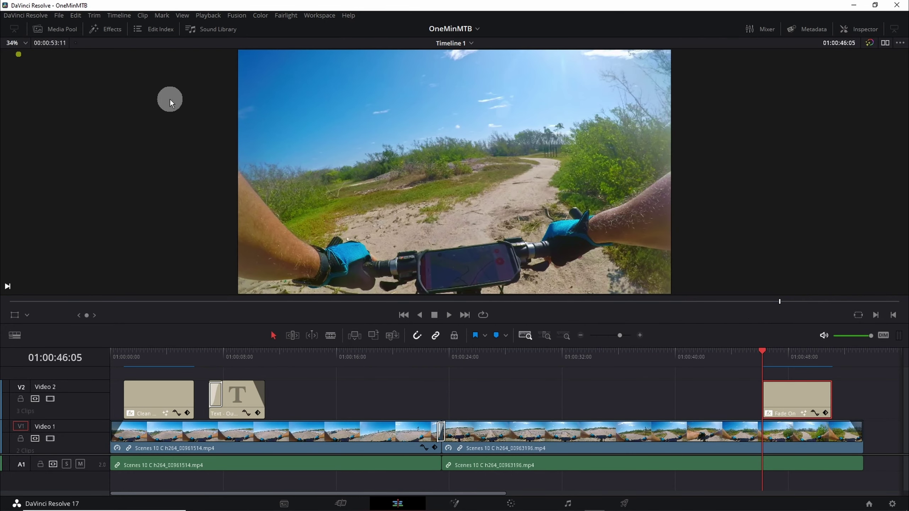
left_click(750, 359)
key("space")
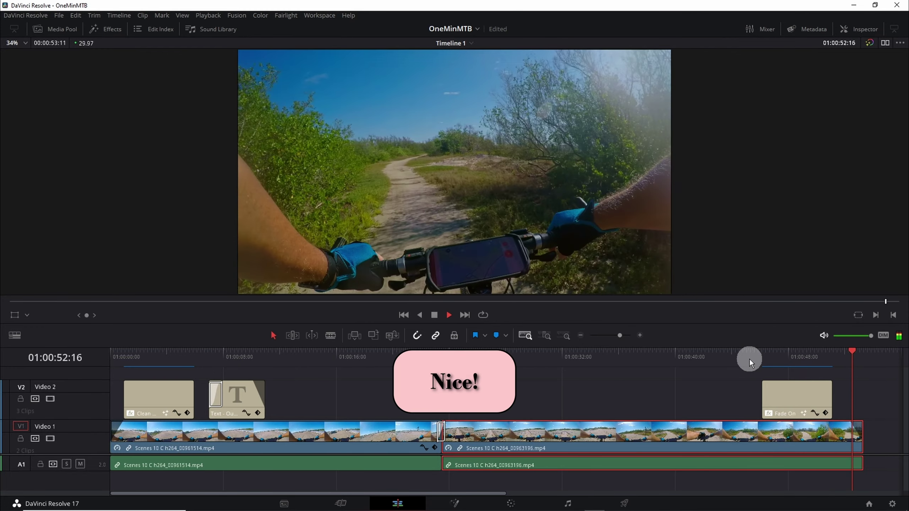
key("space")
Step: Slide the Fade On title later on V2 and replay it to check the timing
left_click_drag(787, 394, 819, 396)
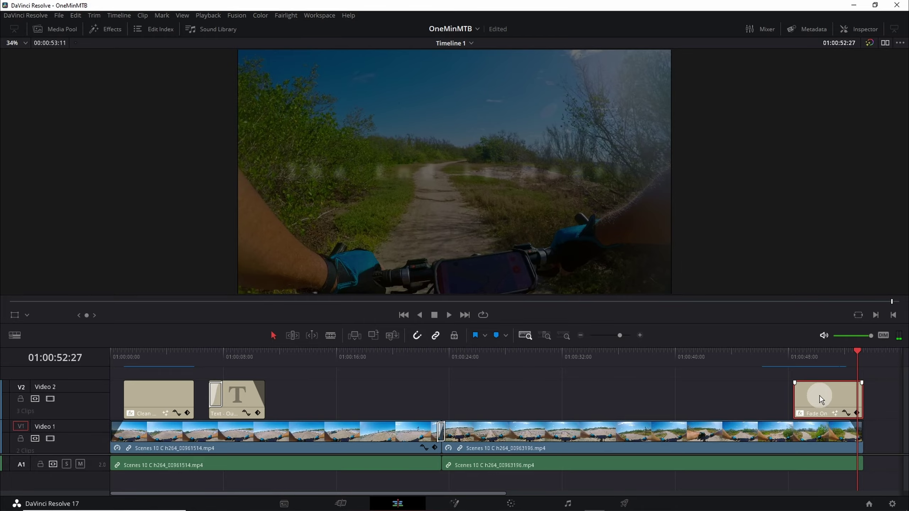
left_click(792, 362)
key("space")
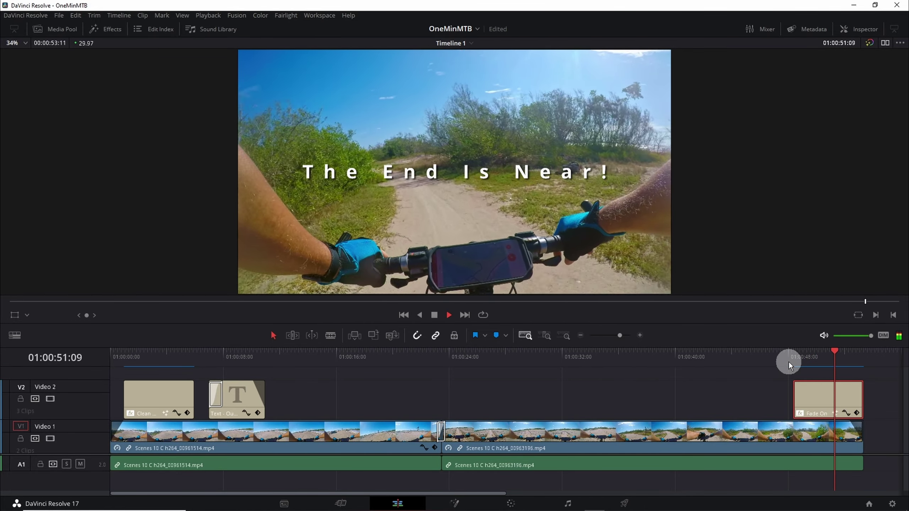
key("space")
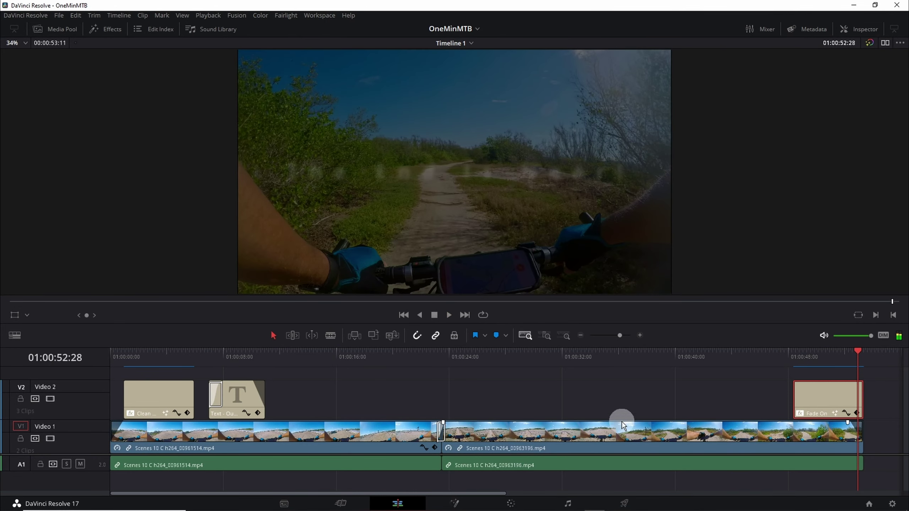
Step: Extend the last bike clip's end and shift the Fade On title right, scrubbing to preview
left_click_drag(482, 495, 603, 480)
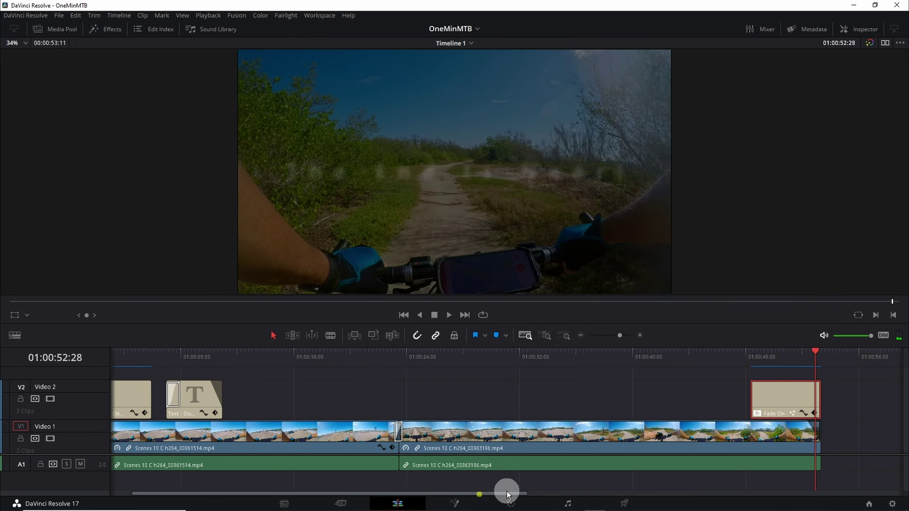
left_click_drag(565, 448, 589, 449)
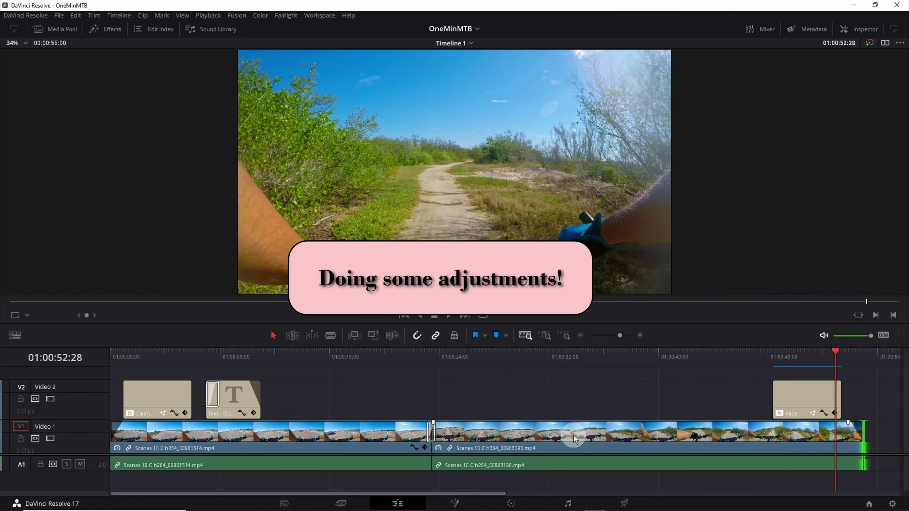
left_click_drag(792, 406, 814, 401)
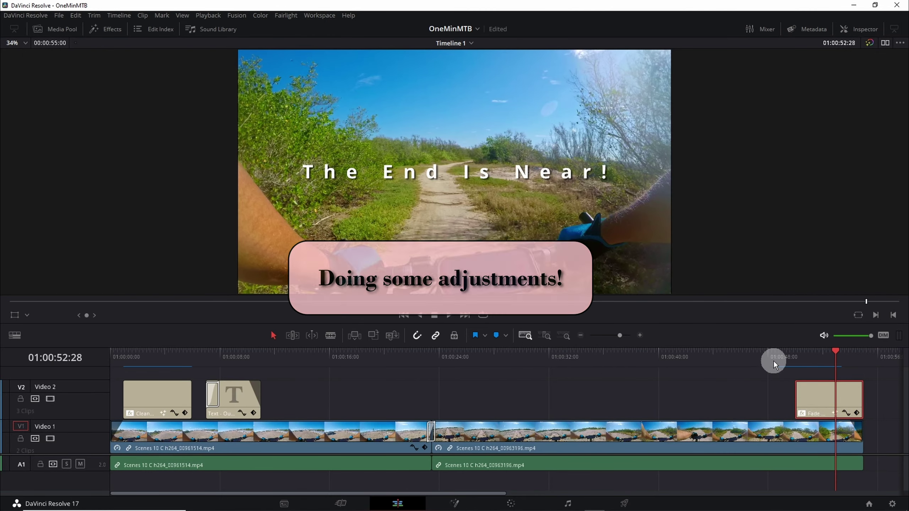
left_click(771, 359)
left_click_drag(771, 359, 829, 359)
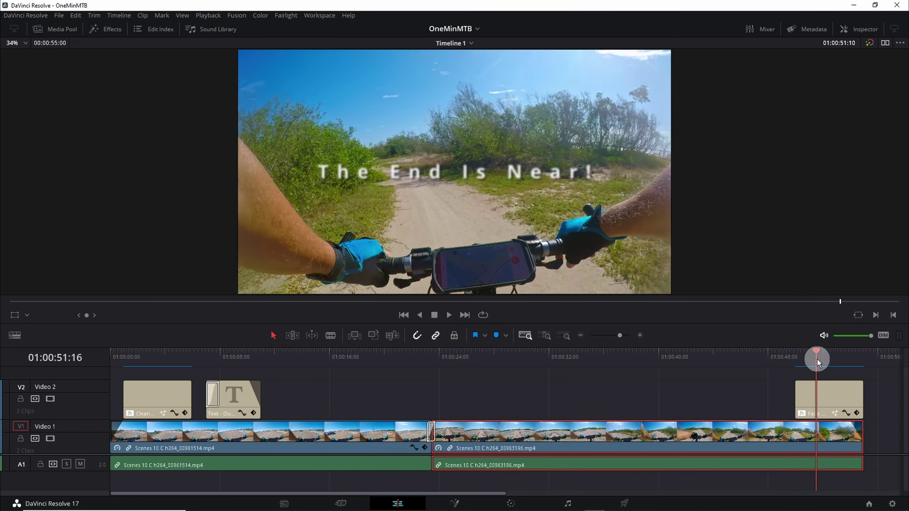
left_click_drag(829, 359, 831, 359)
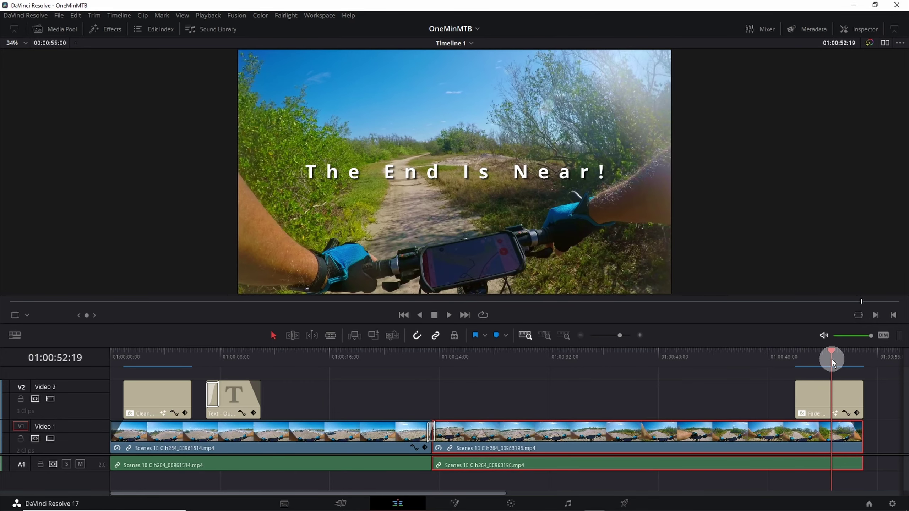
Step: Extend the bike clip further, align the Fade On title with the track end, and play back
left_click_drag(478, 494, 644, 494)
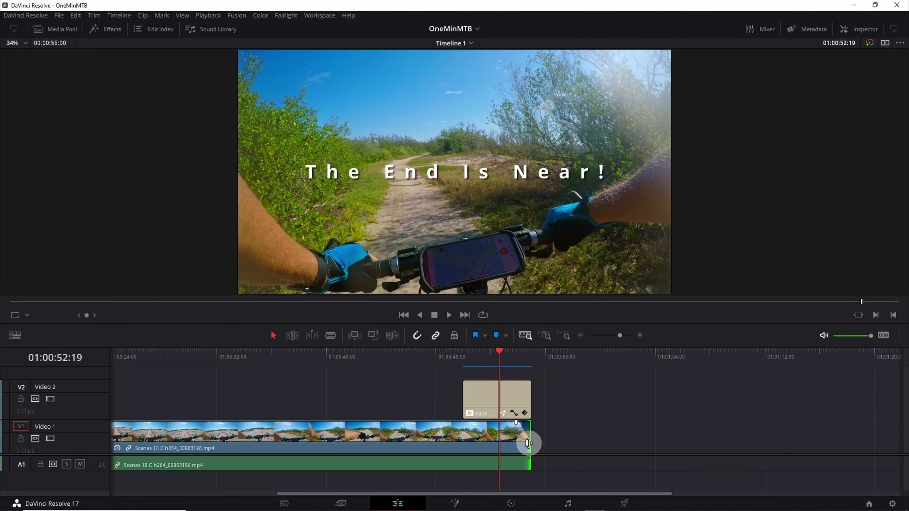
left_click_drag(533, 443, 565, 443)
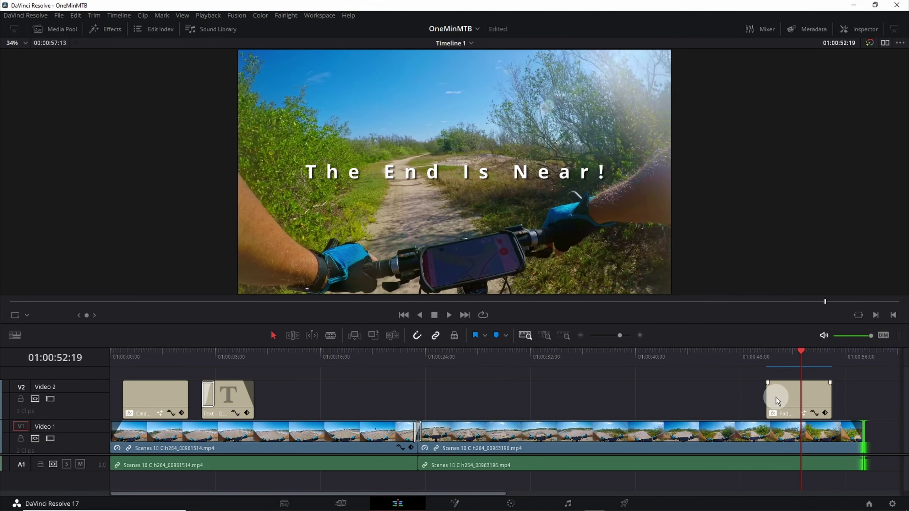
left_click_drag(789, 396, 812, 395)
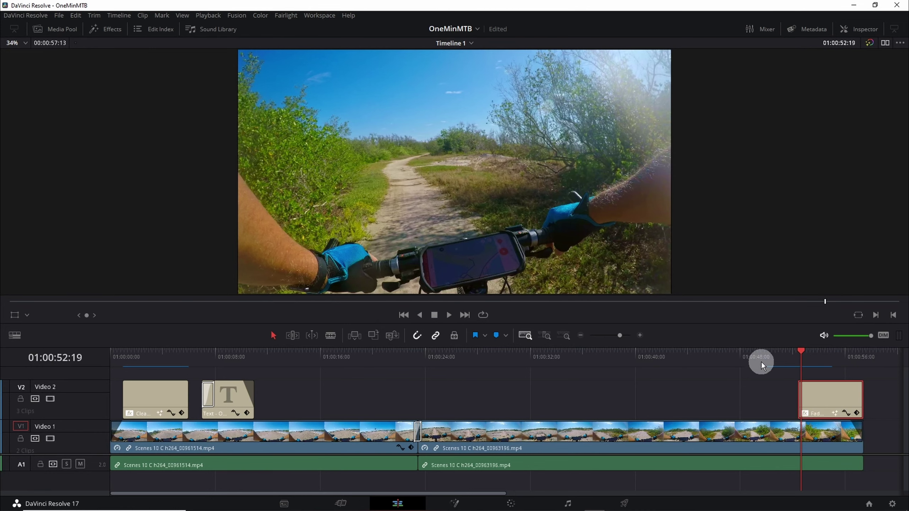
left_click(758, 360)
key("space")
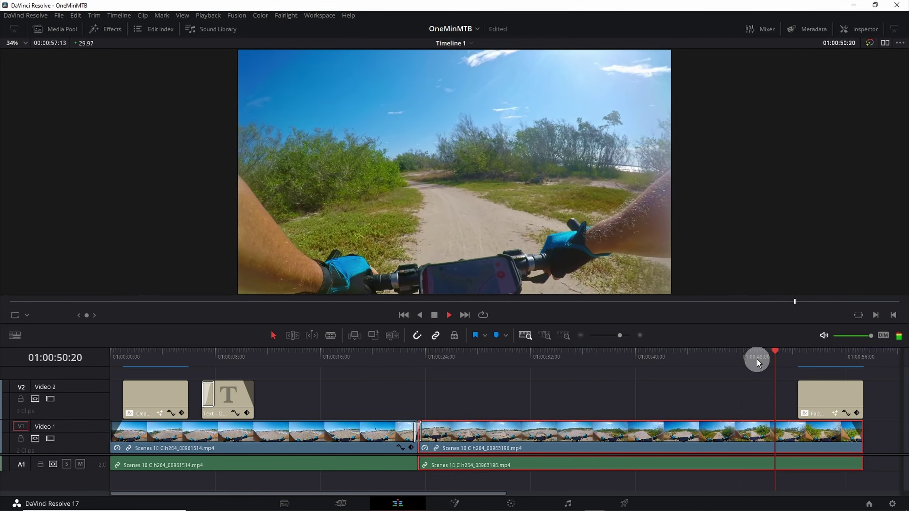